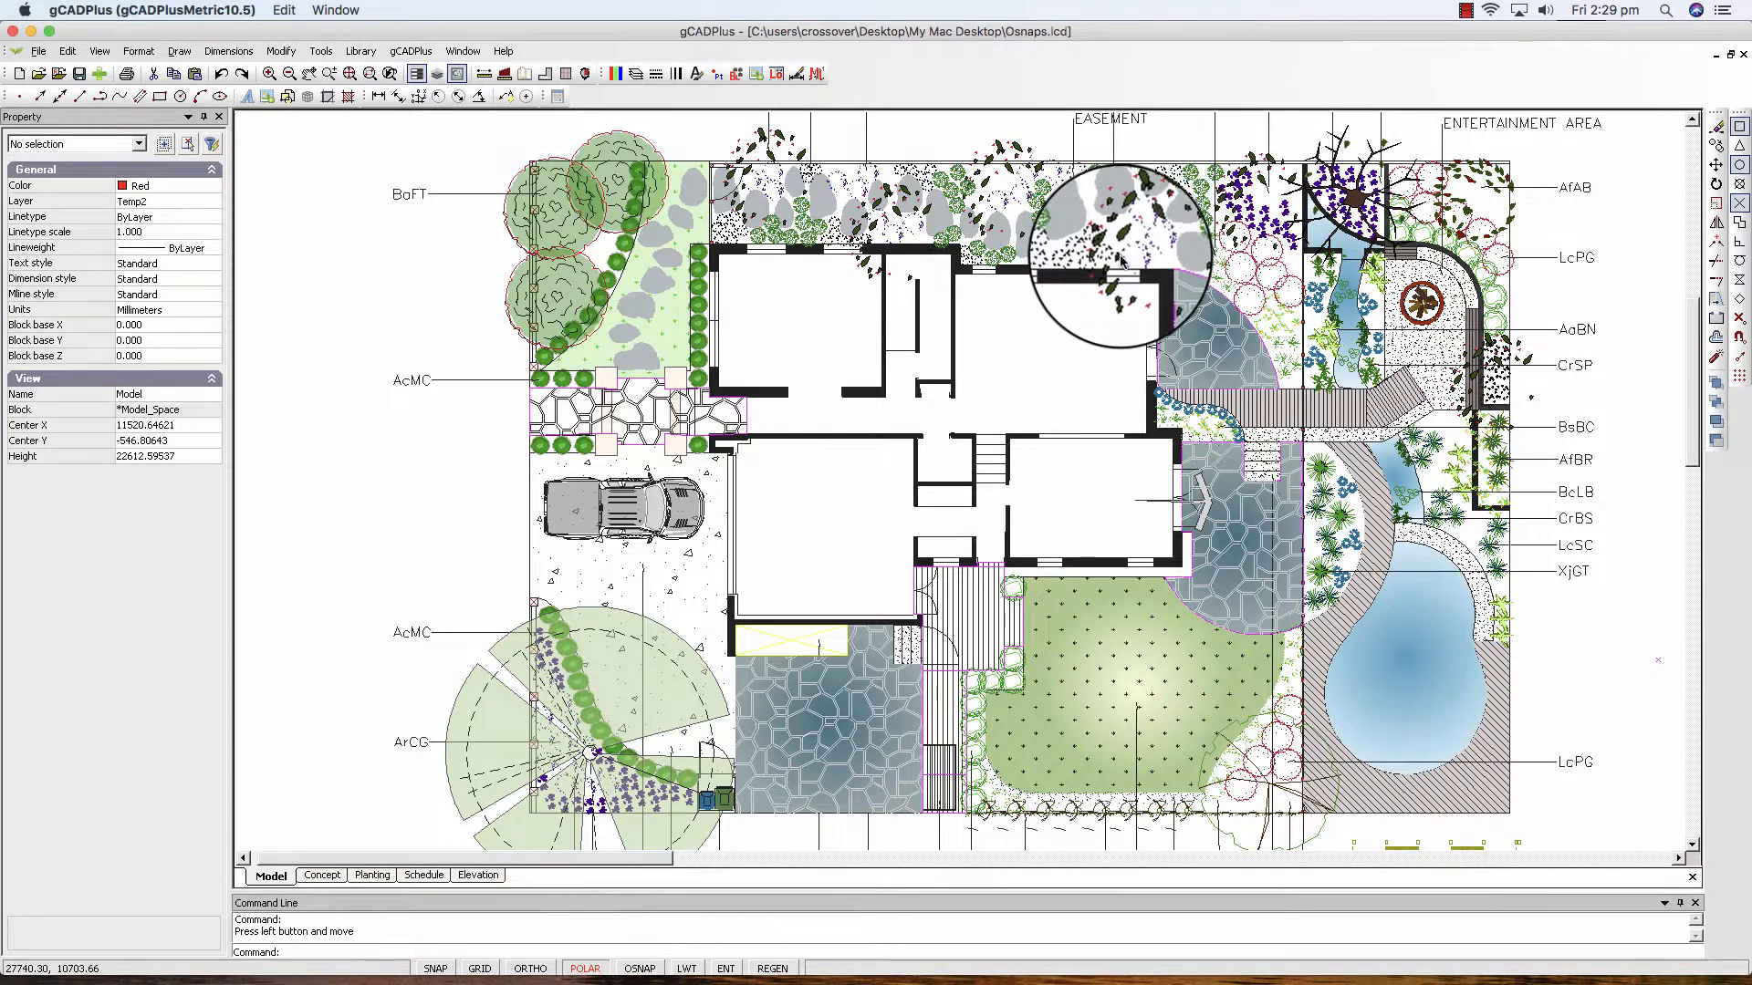
# Start a Section and draw its line horizontally across the site plan between the two point markers, through the lawn and pool
pyautogui.scroll(-1, 1120, 265)
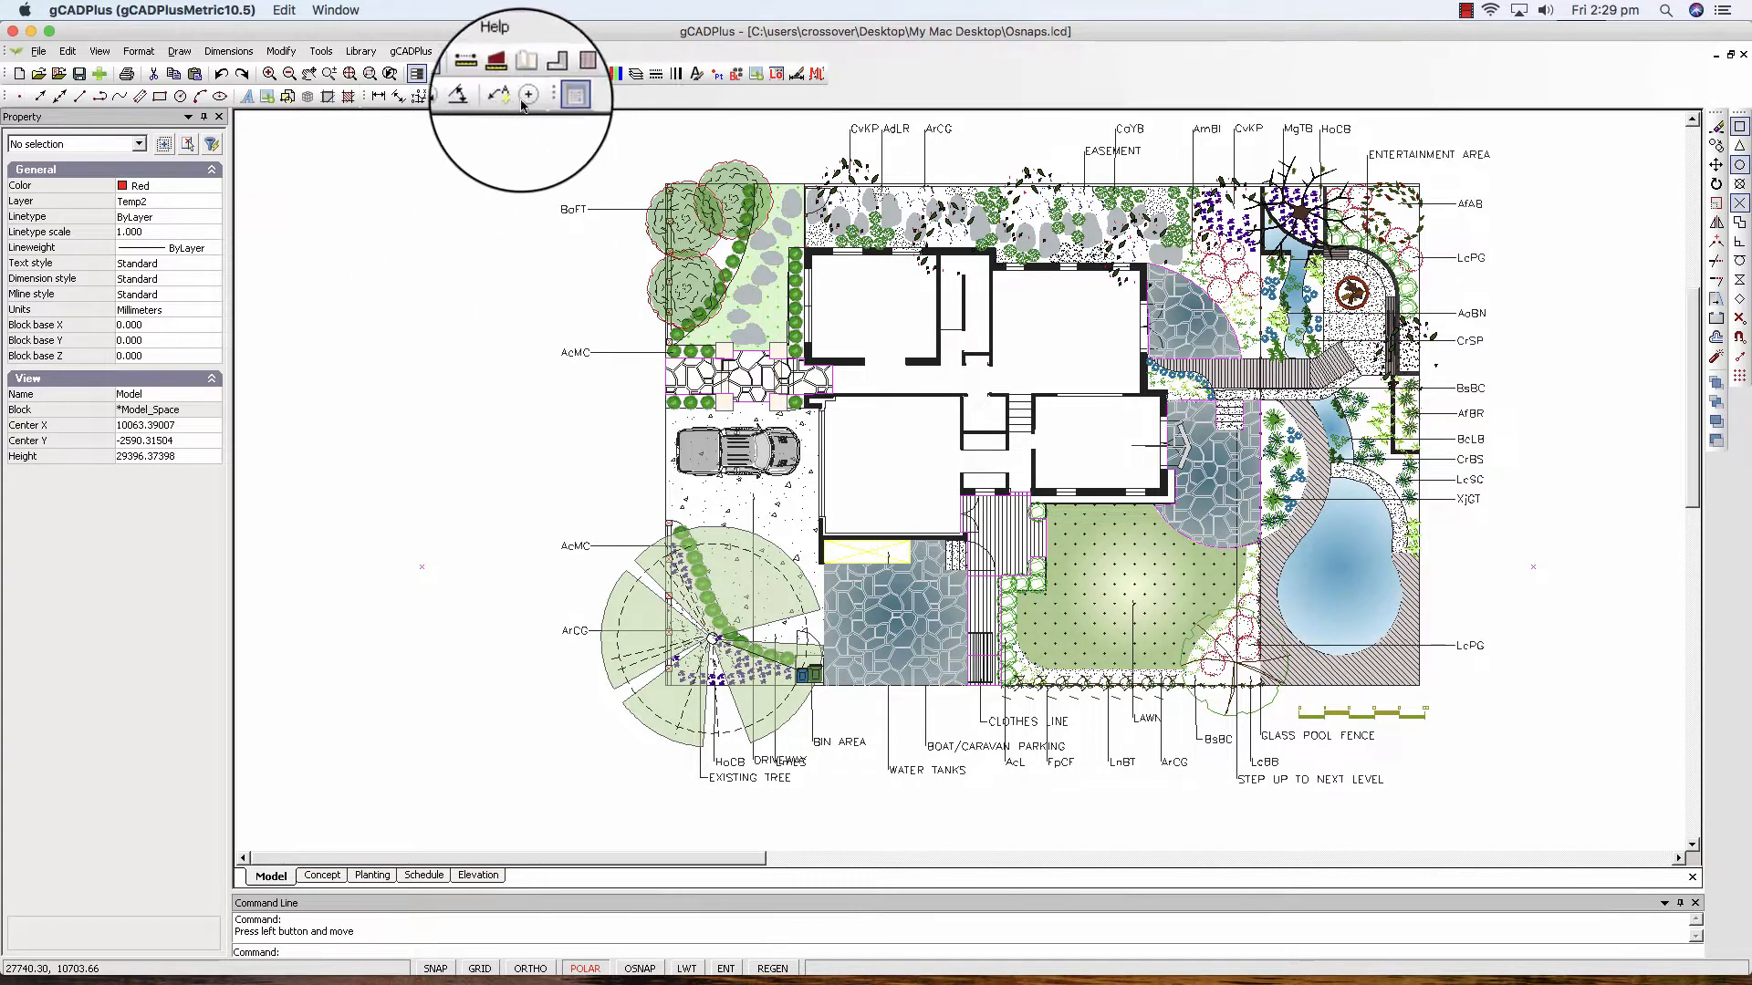
pyautogui.click(309, 73)
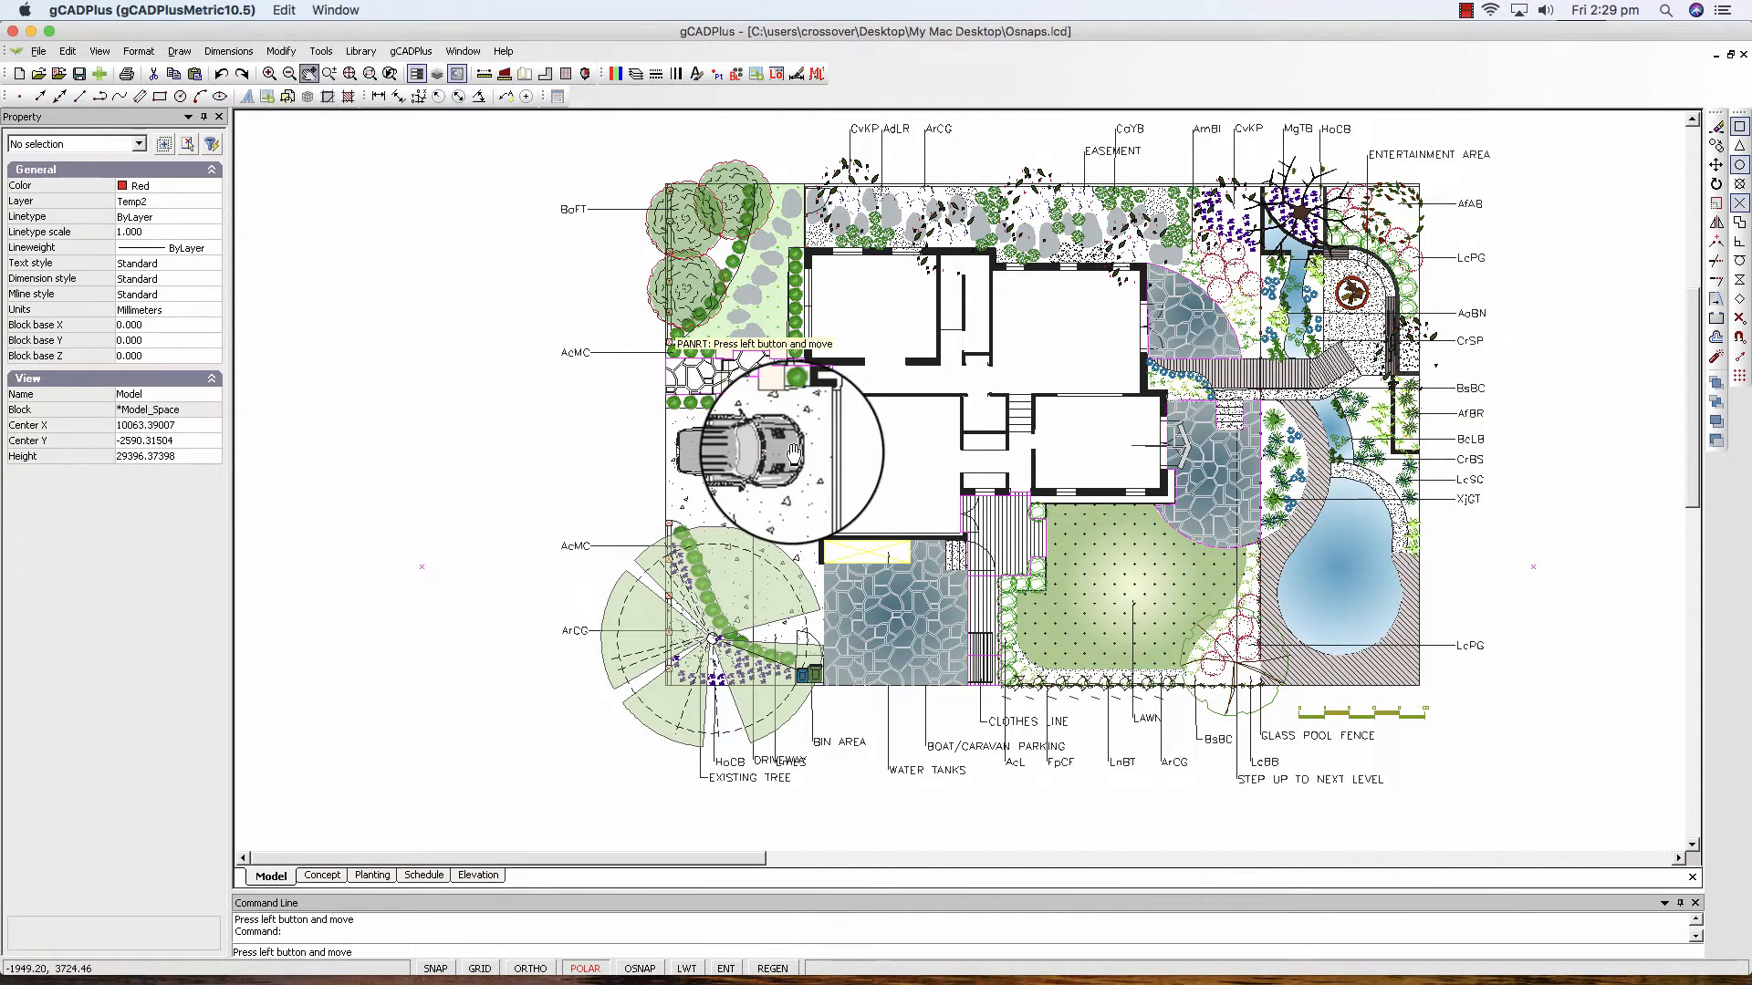
pyautogui.moveTo(788, 461)
pyautogui.mouseDown()
pyautogui.moveTo(717, 352)
pyautogui.moveTo(772, 401)
pyautogui.mouseUp()
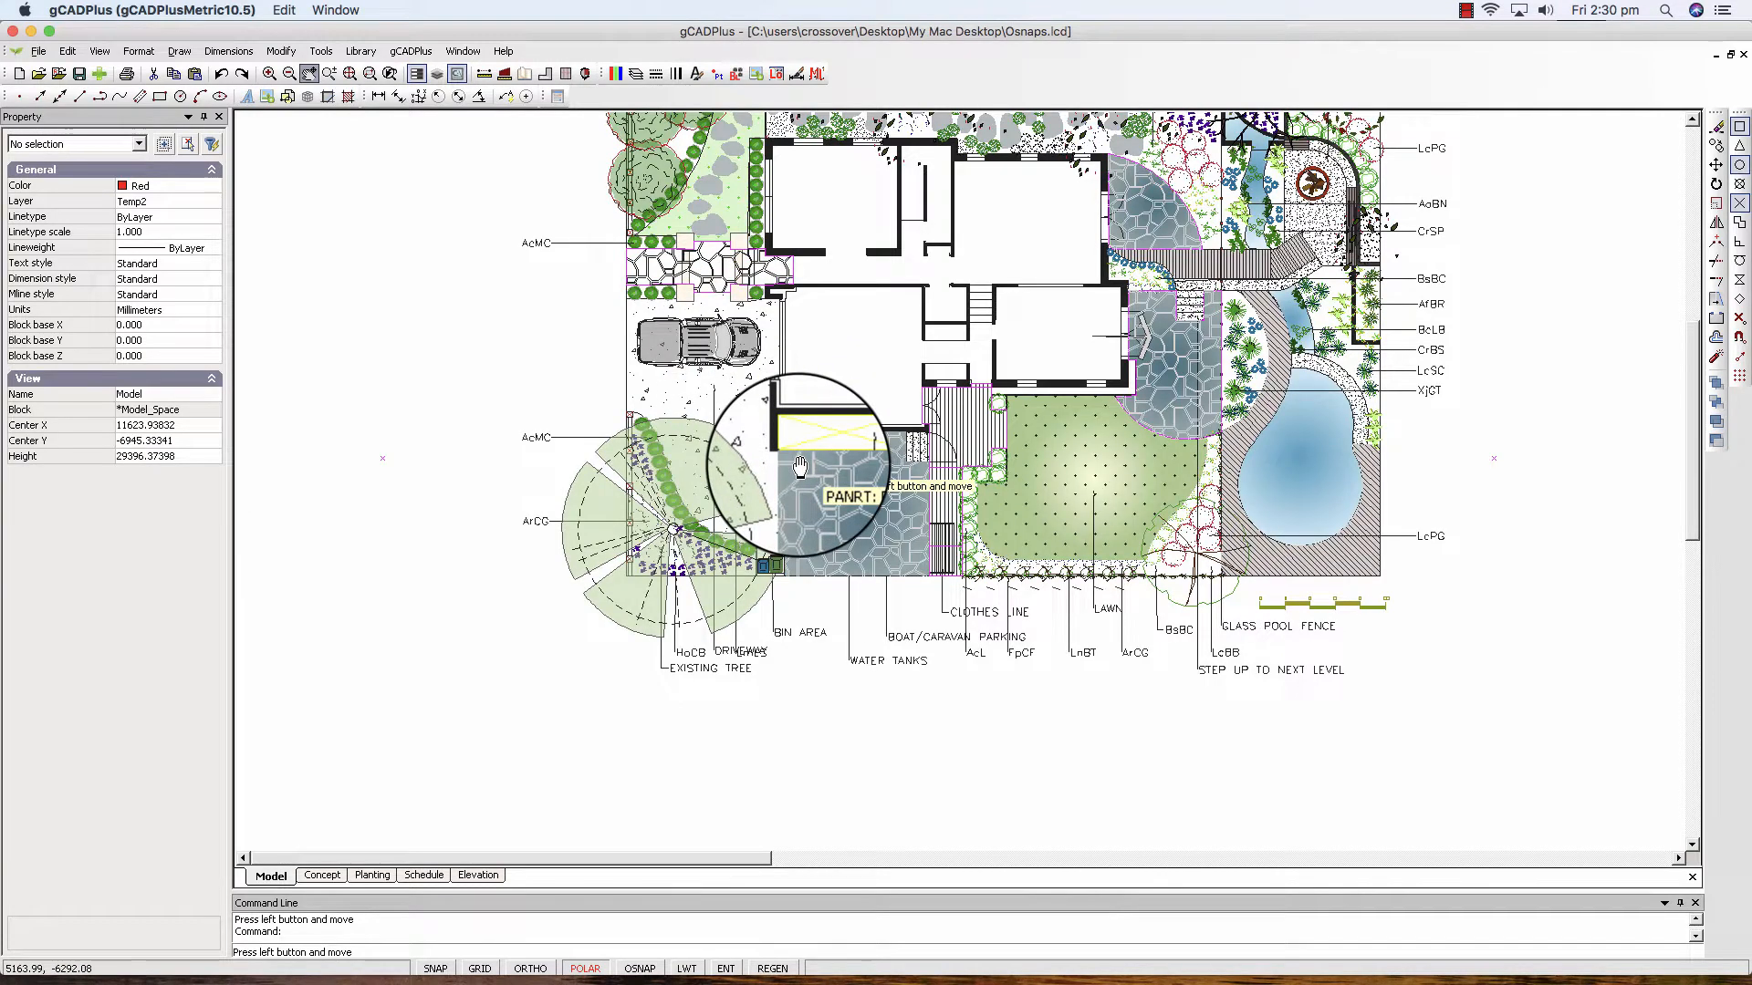
pyautogui.press('Escape')
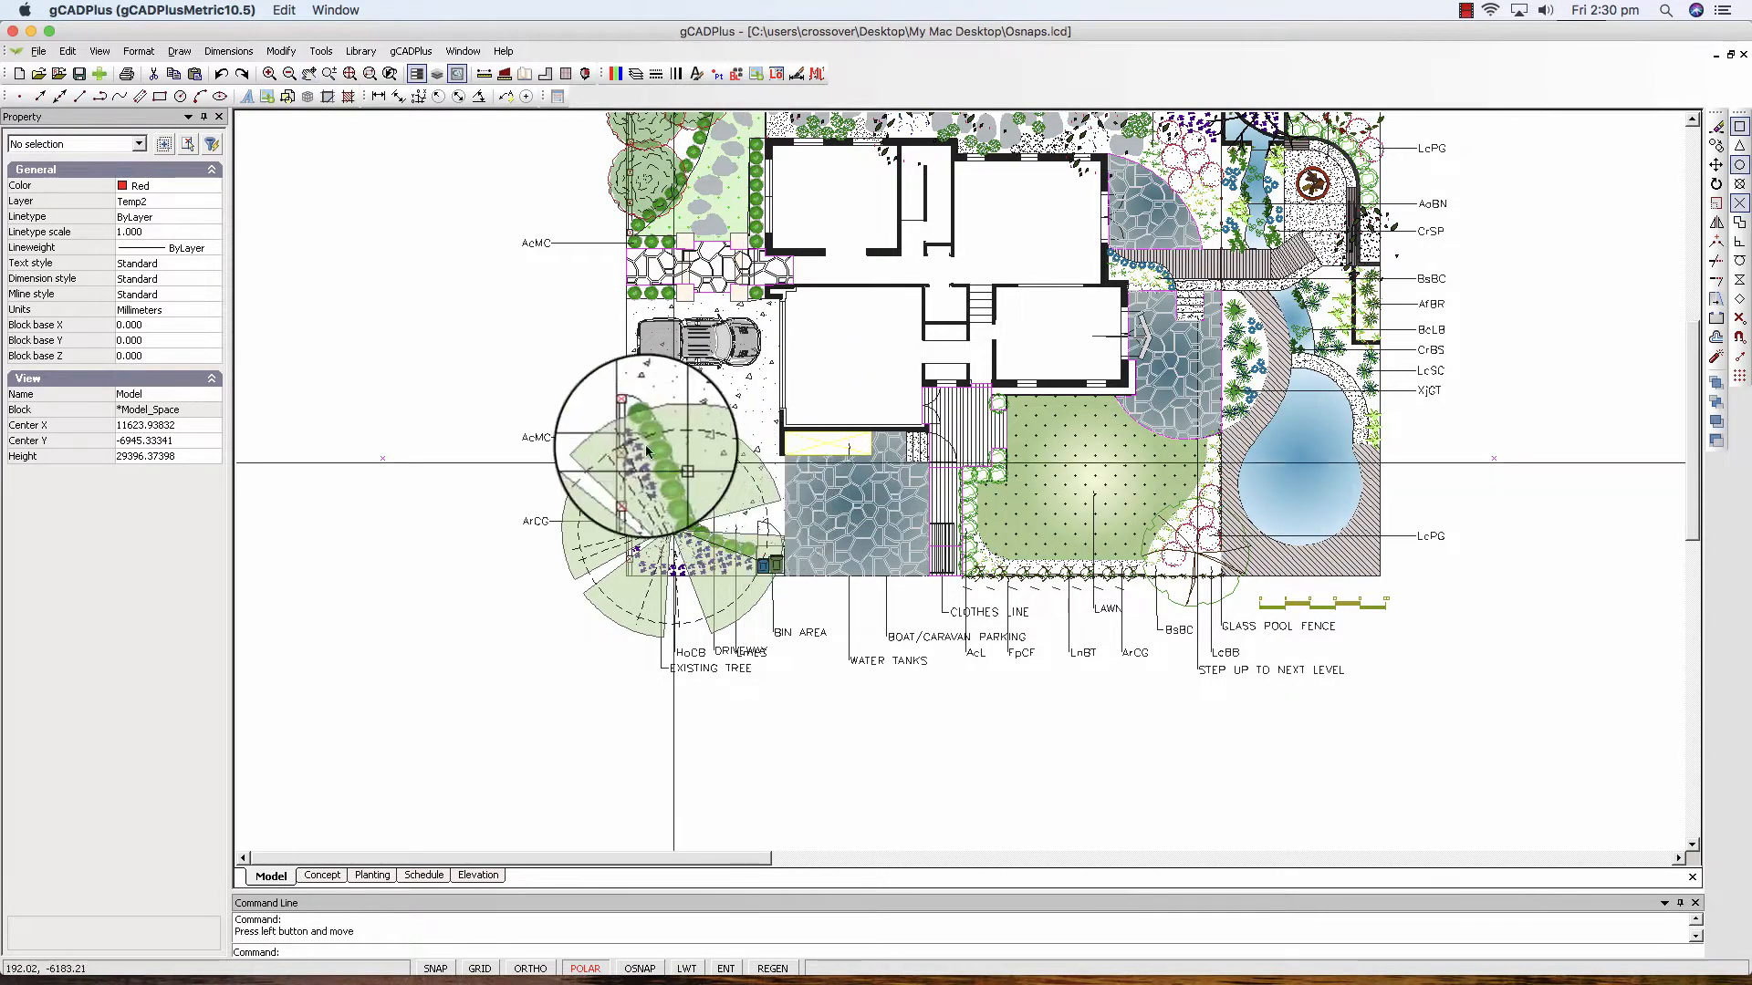
pyautogui.click(321, 51)
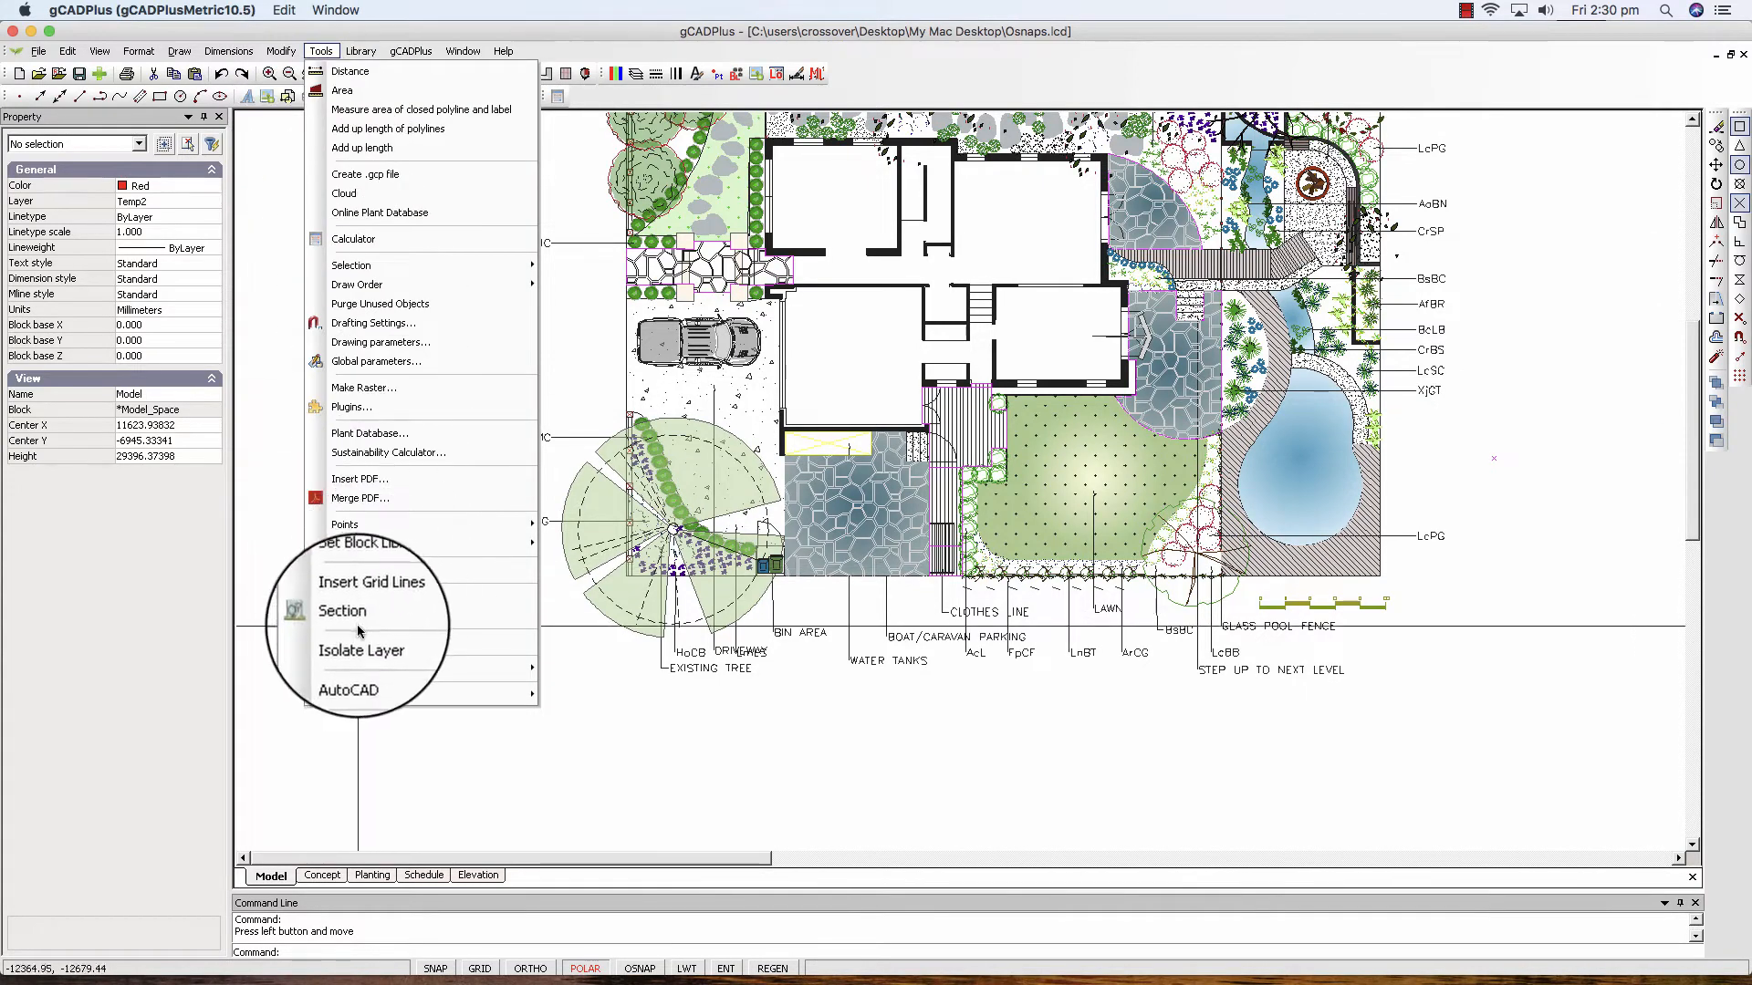
pyautogui.click(355, 617)
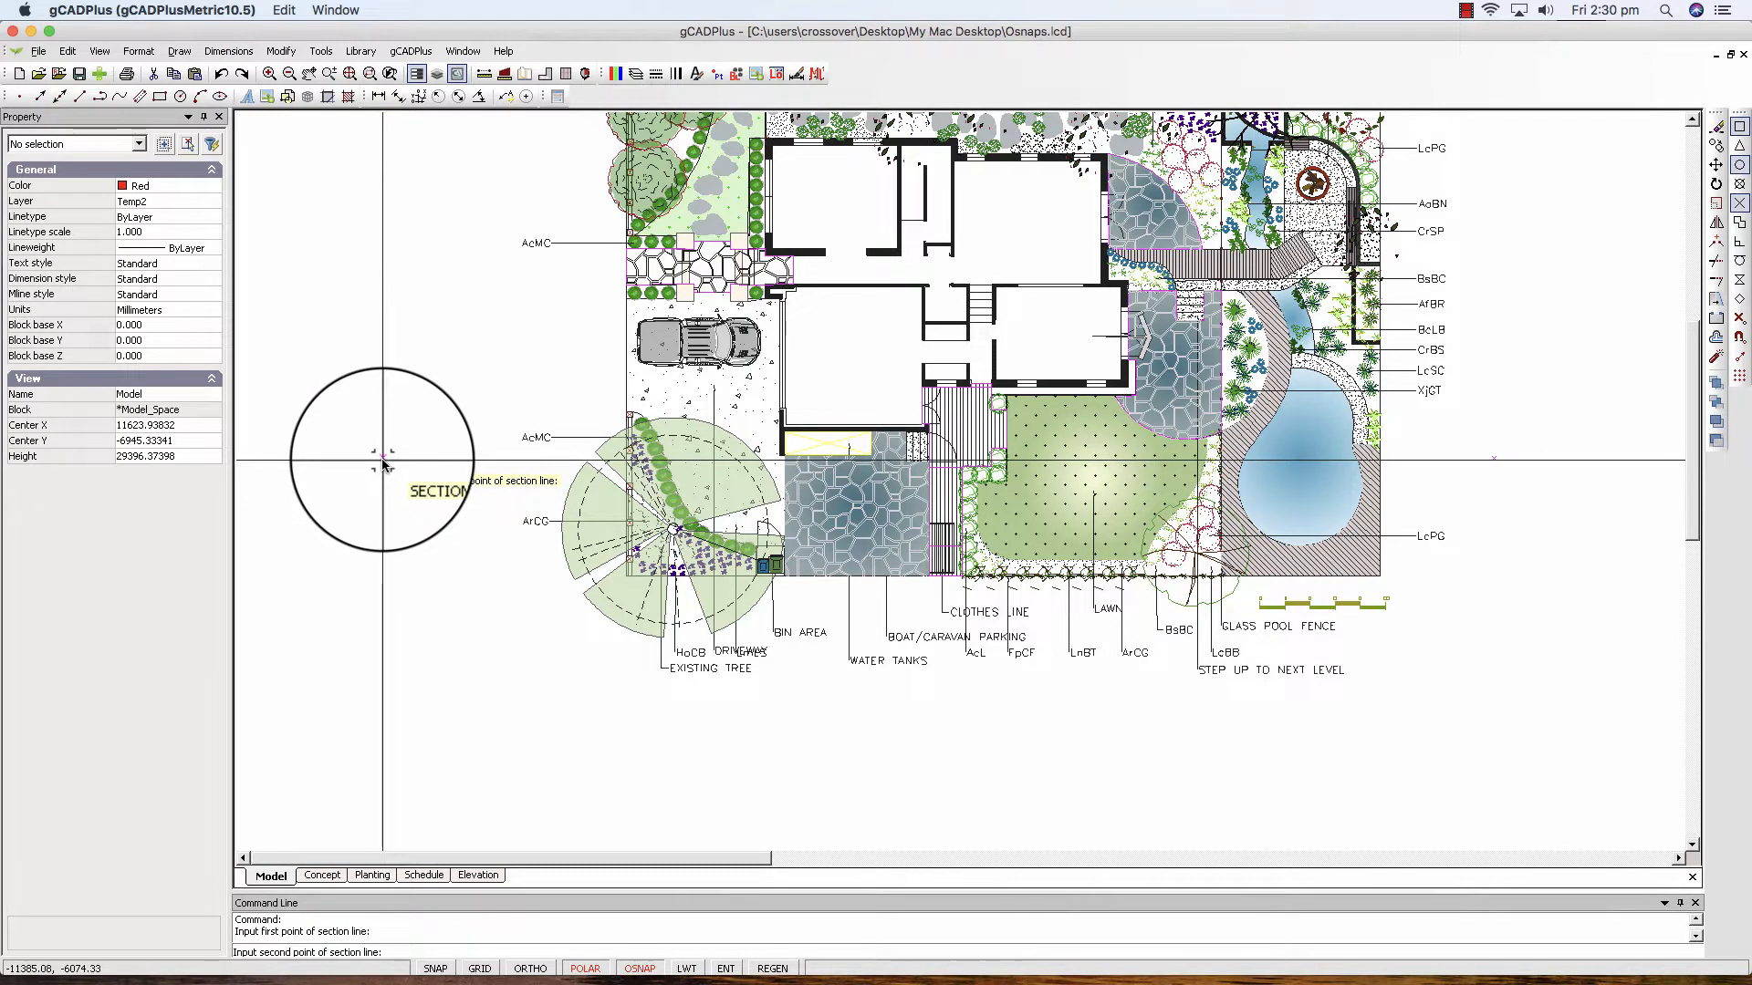
pyautogui.click(383, 461)
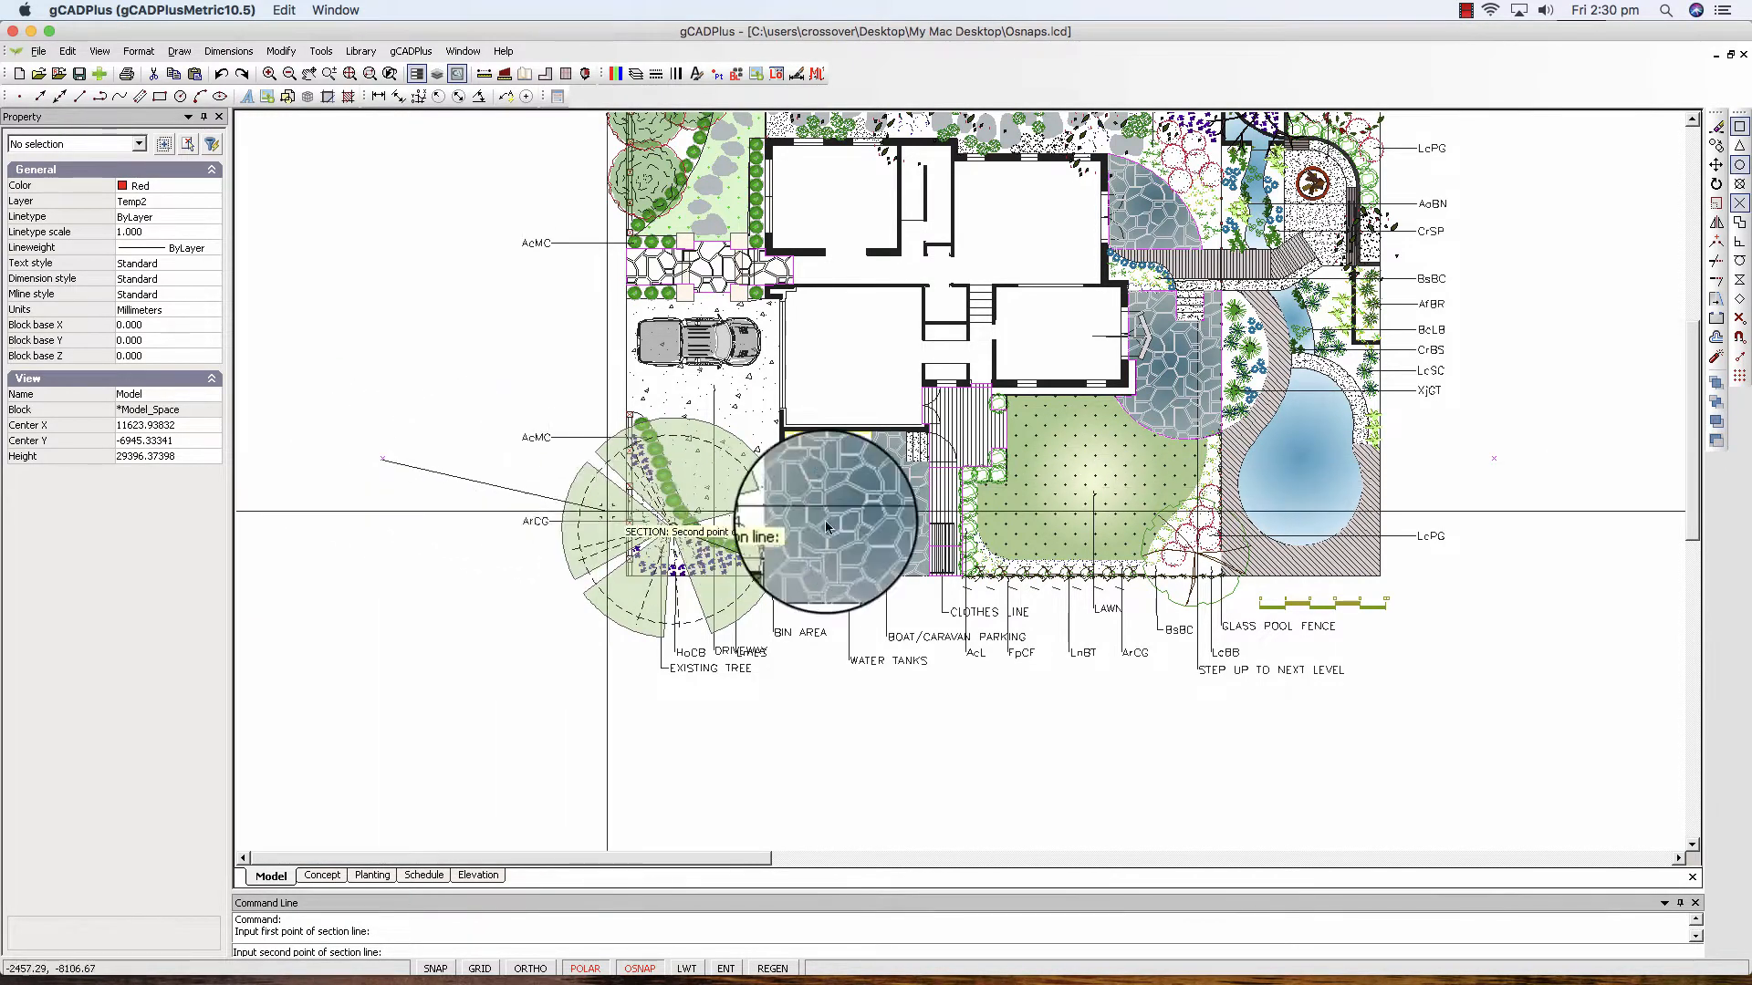
pyautogui.click(1494, 459)
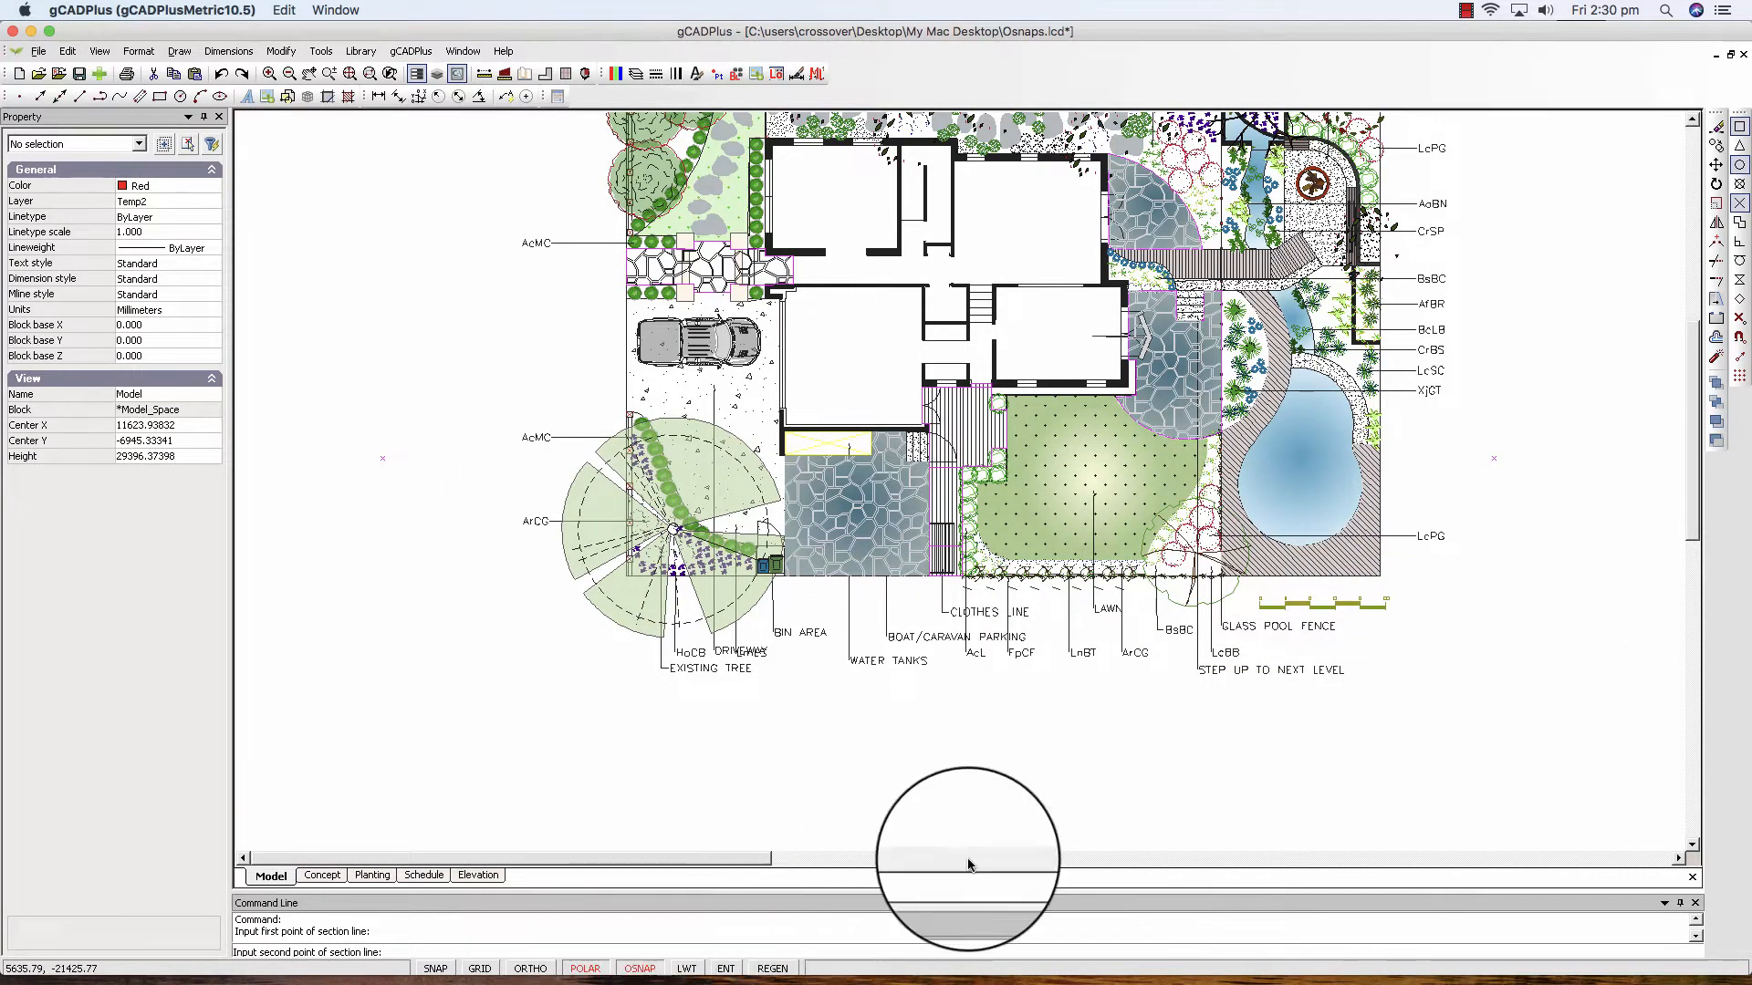
pyautogui.click(1495, 460)
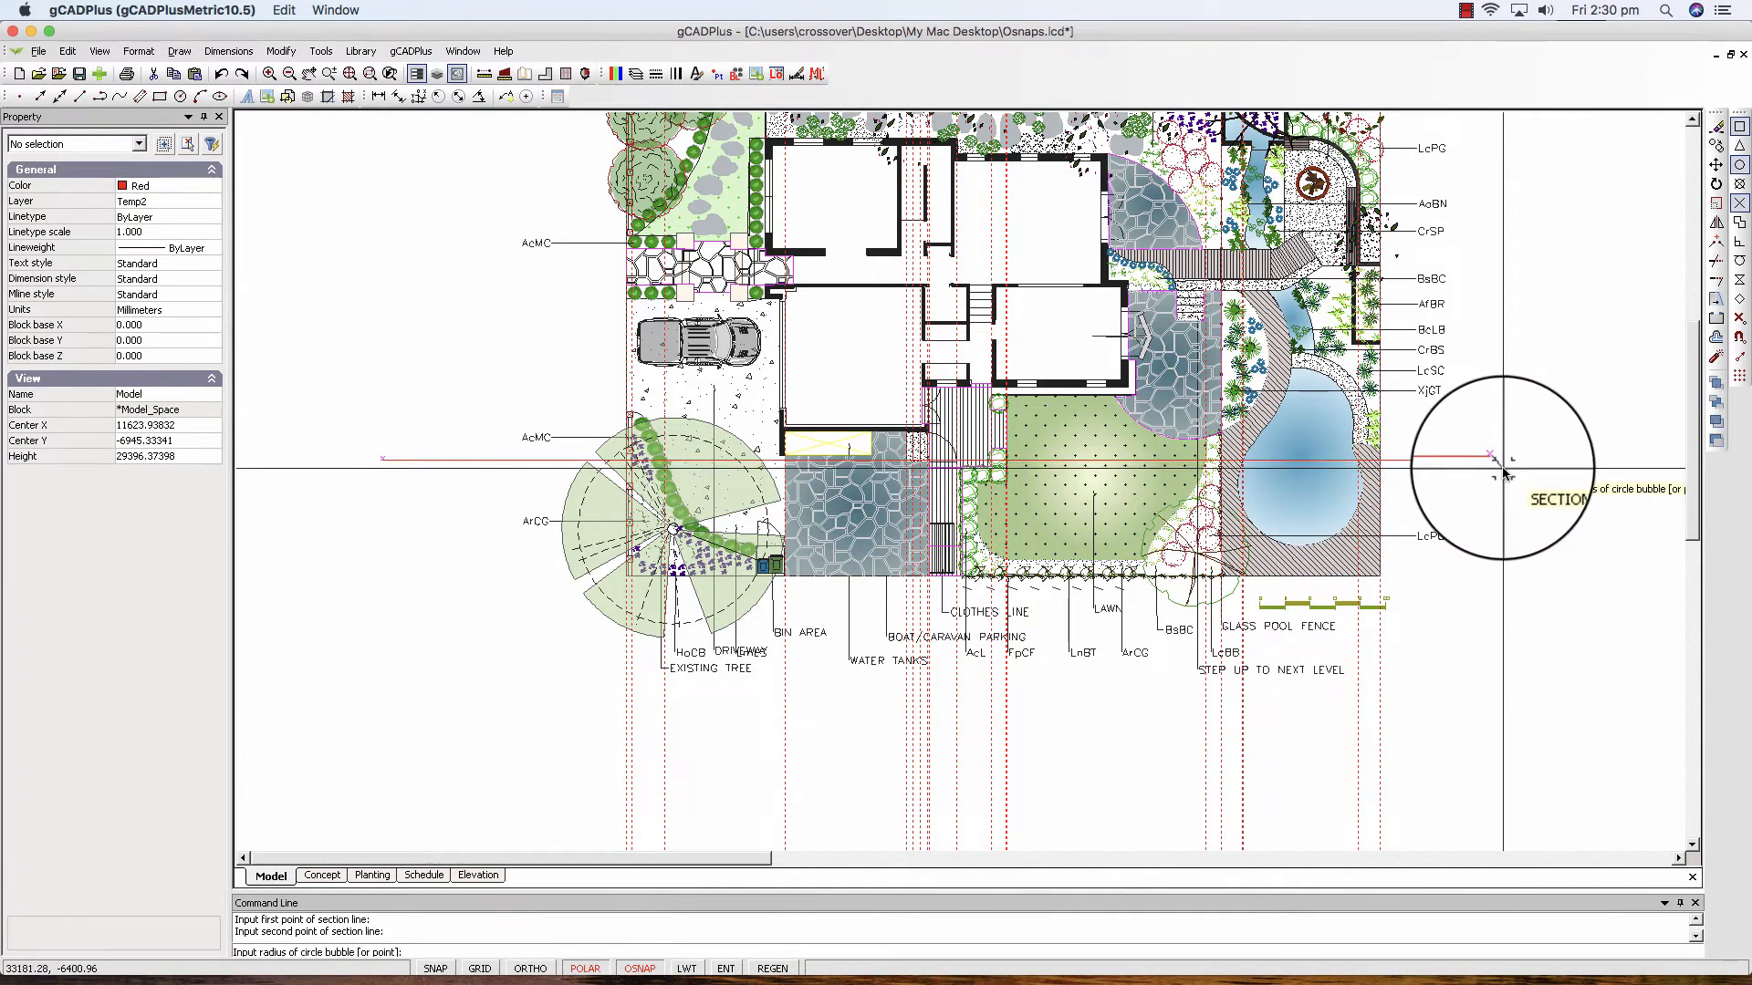
# Set the radius of the section line's circle bubbles by a picked point and label the start bubble A and the second bubble A1
pyautogui.scroll(2, 1503, 472)
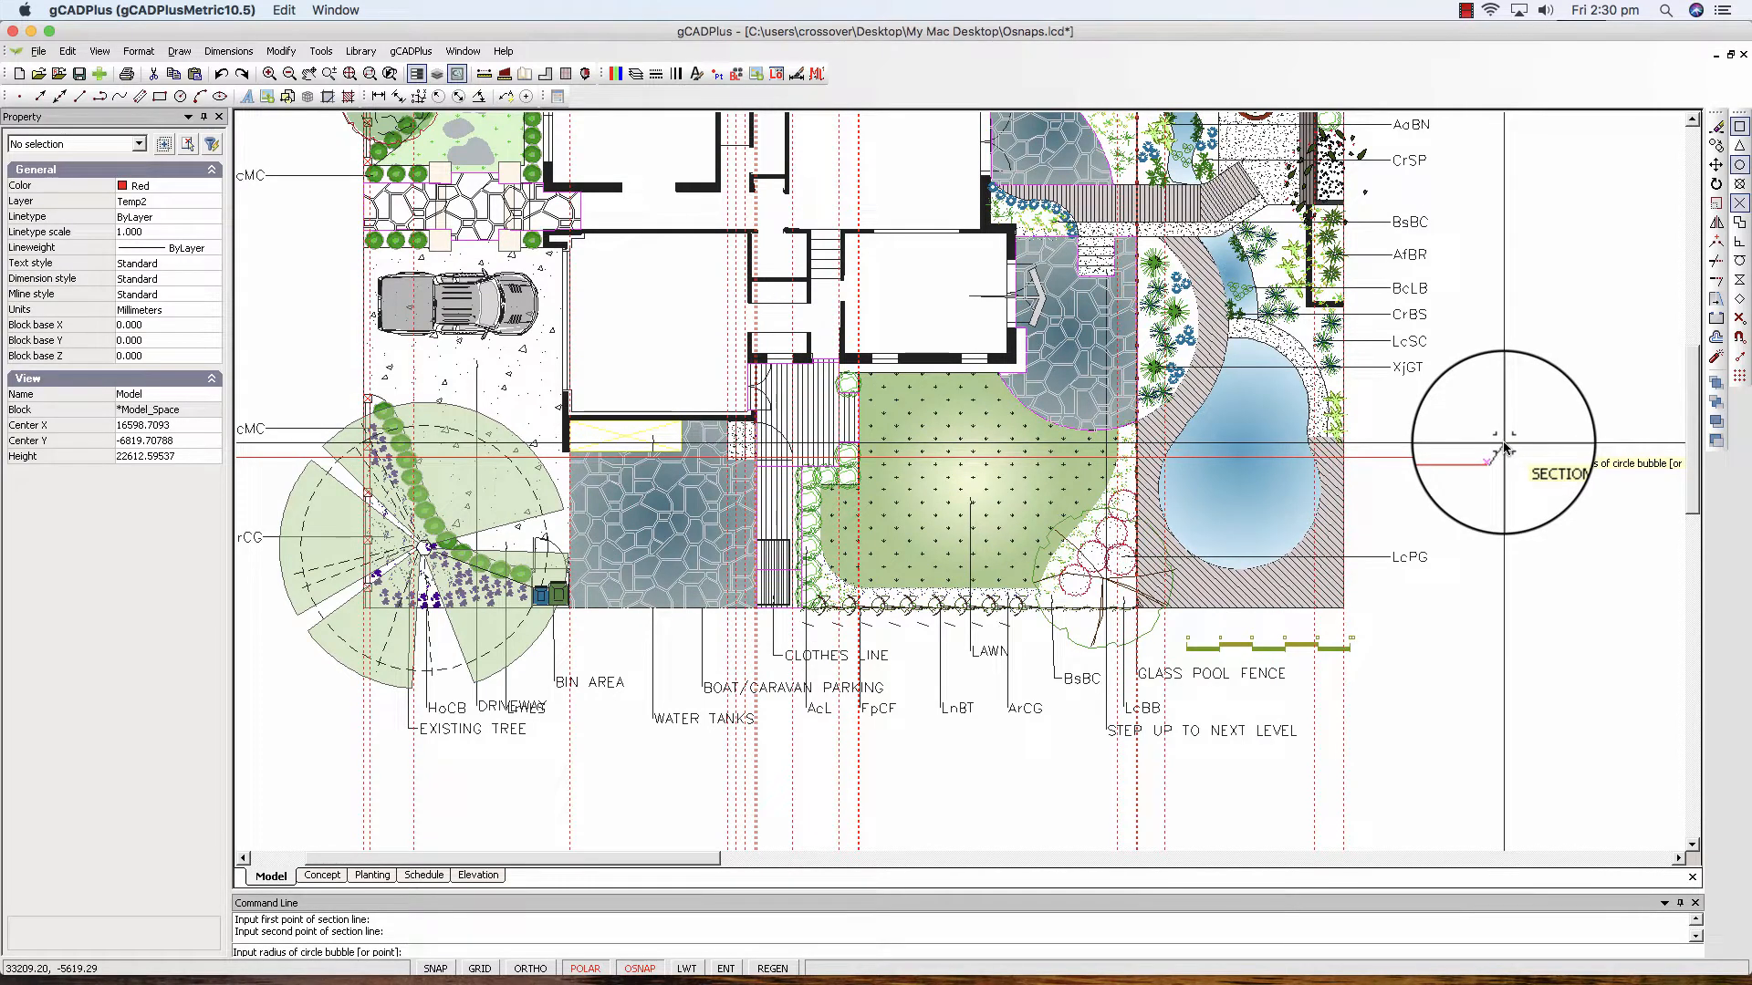
pyautogui.click(1505, 449)
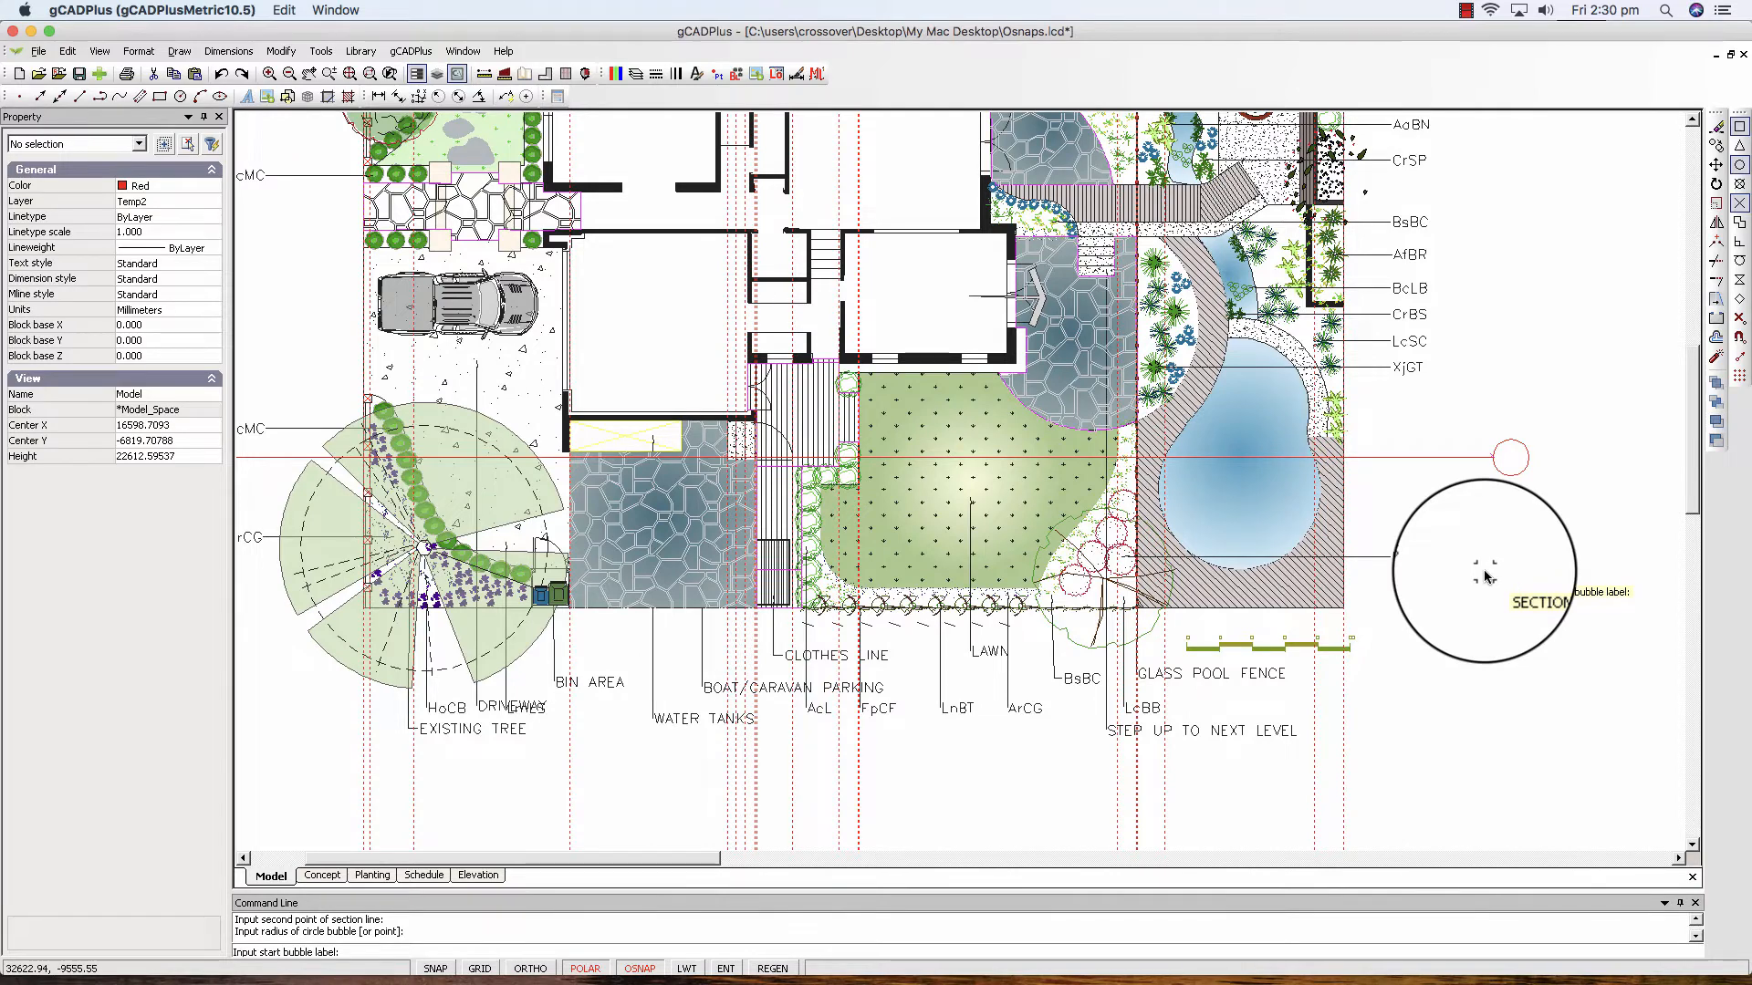
pyautogui.scroll(-2, 1487, 576)
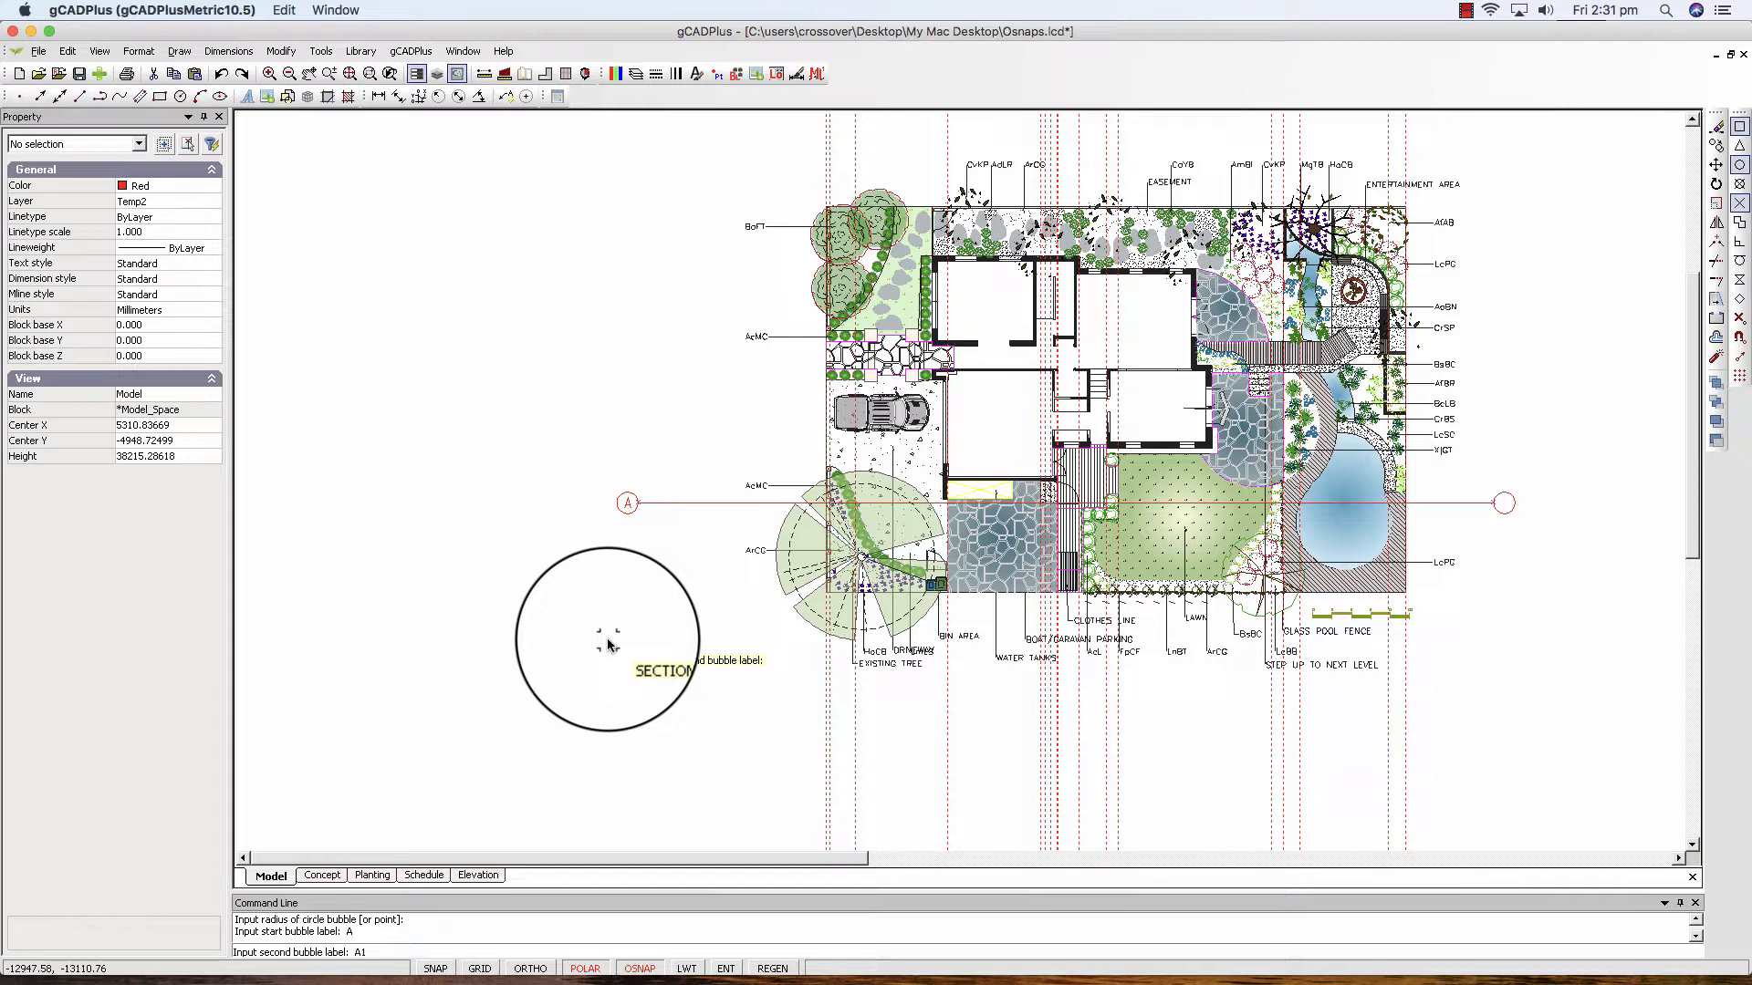
pyautogui.press('Return')
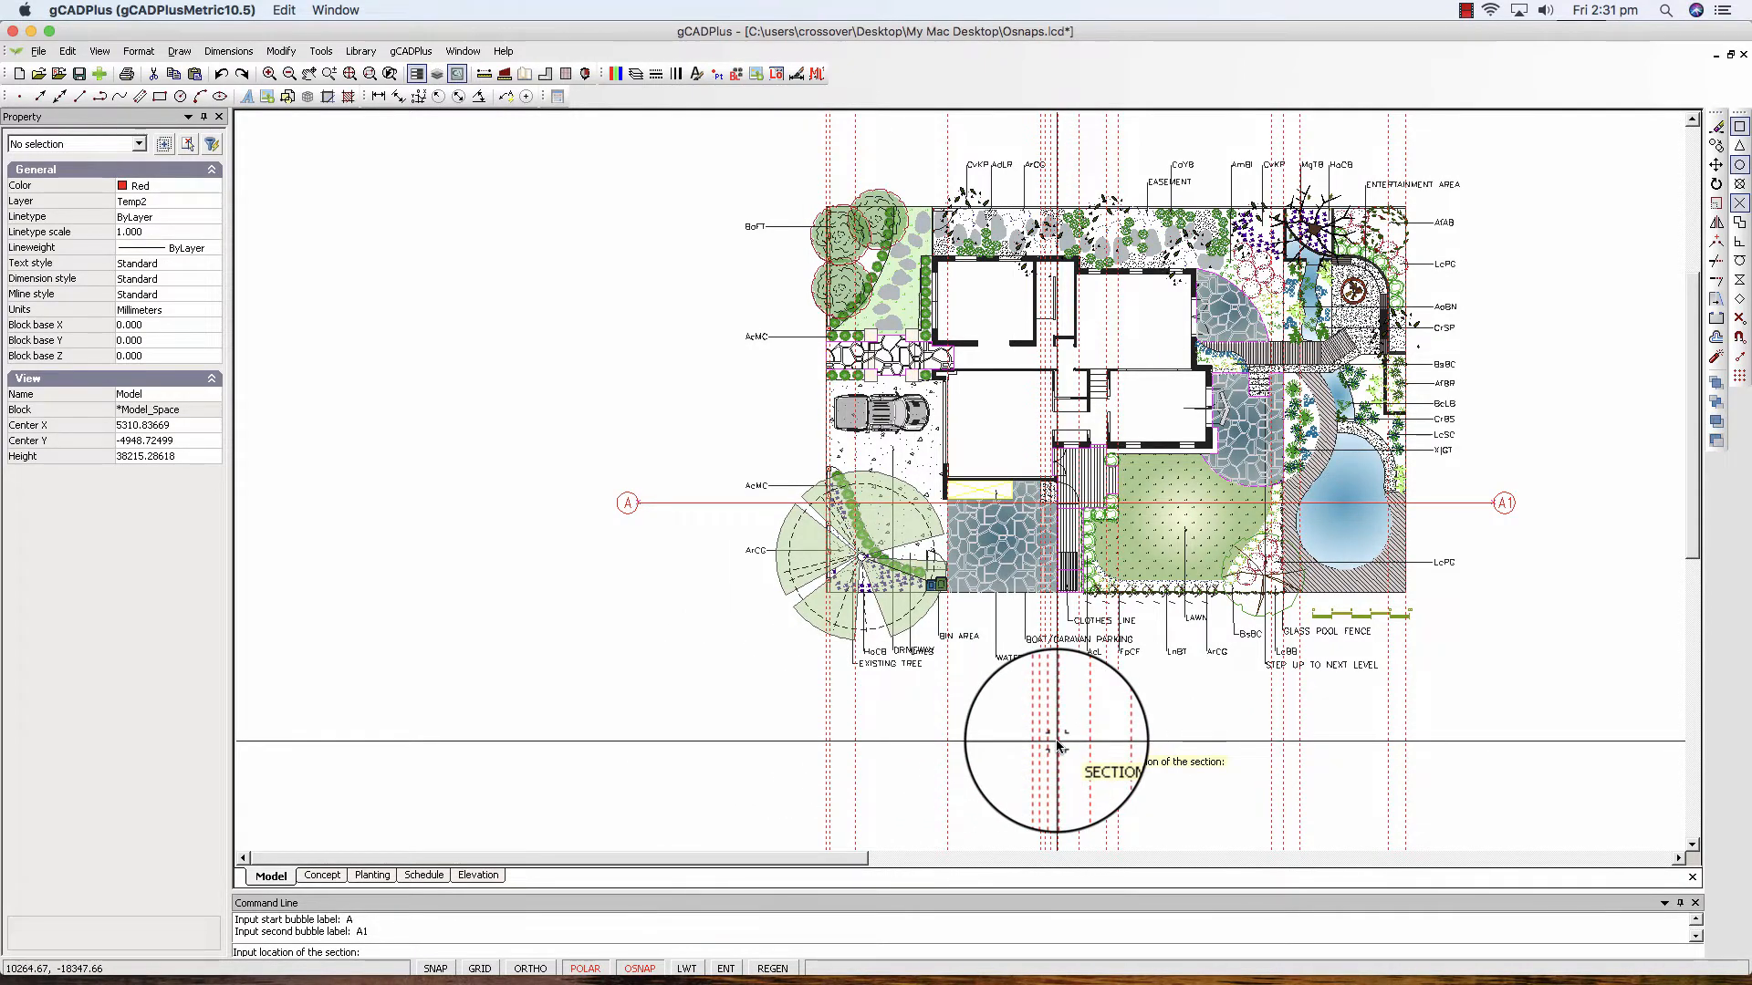
# Examine the section's projection lines against the plan edges and the finished cross section drawn below the plan
pyautogui.scroll(1, 1058, 745)
pyautogui.scroll(1, 1060, 741)
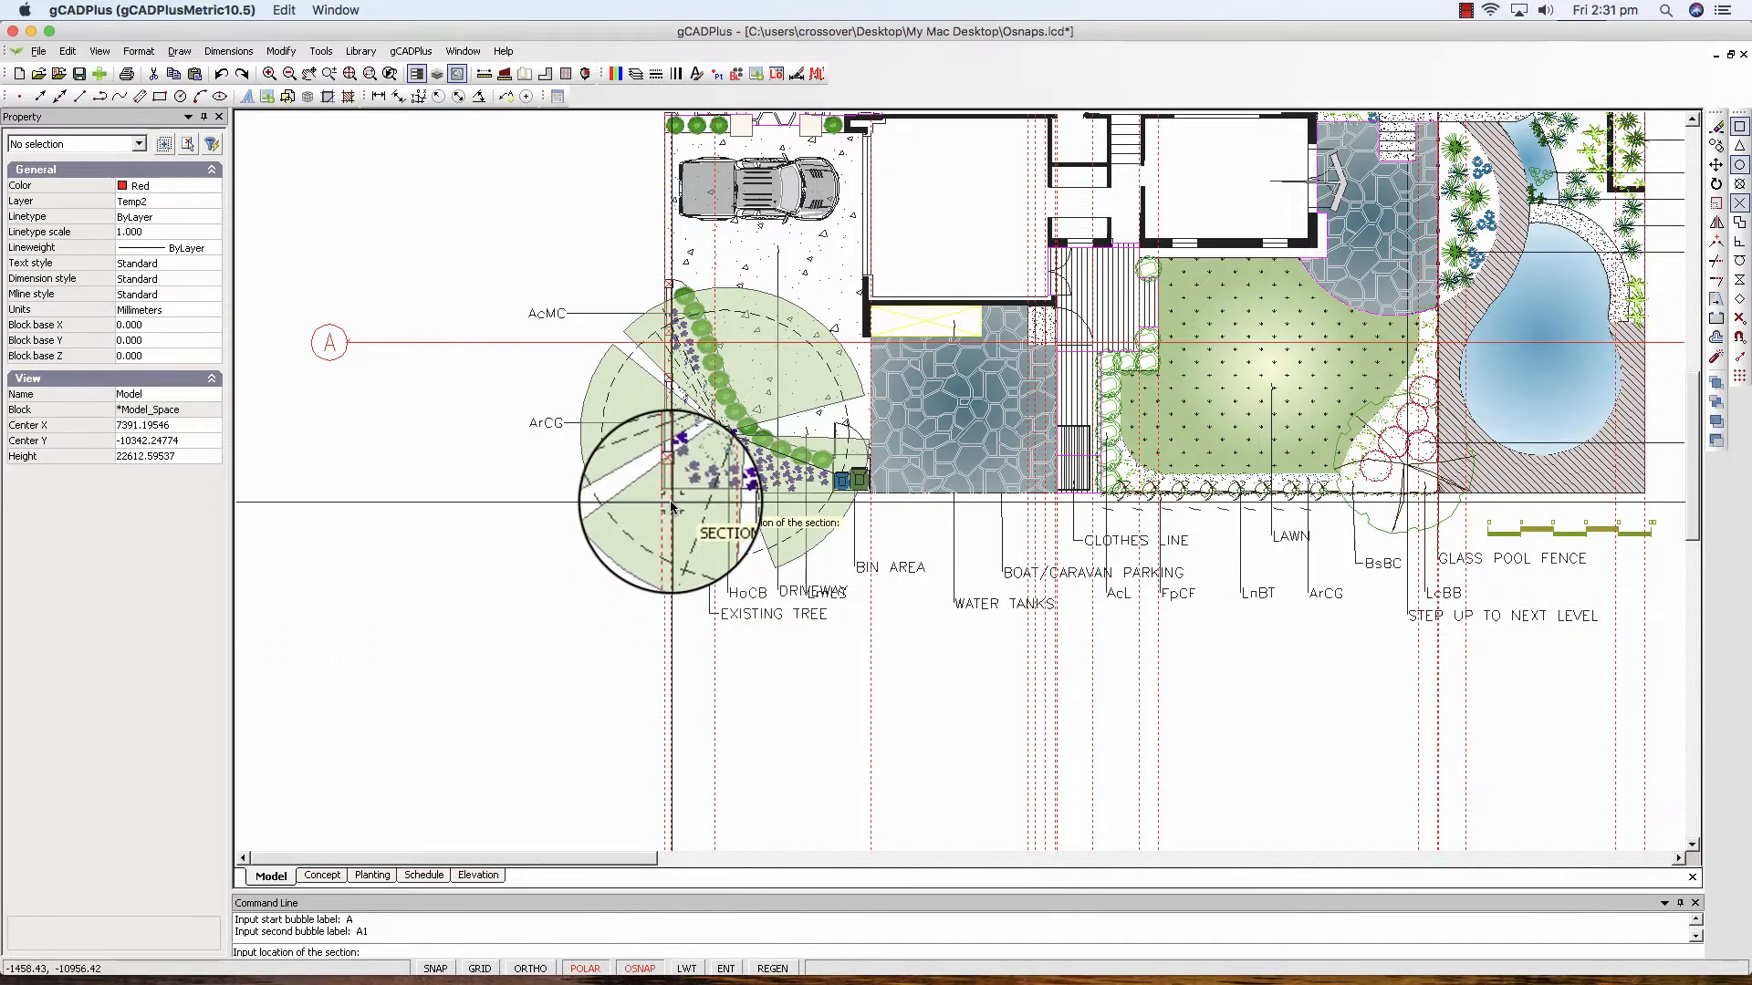
pyautogui.scroll(4, 665, 561)
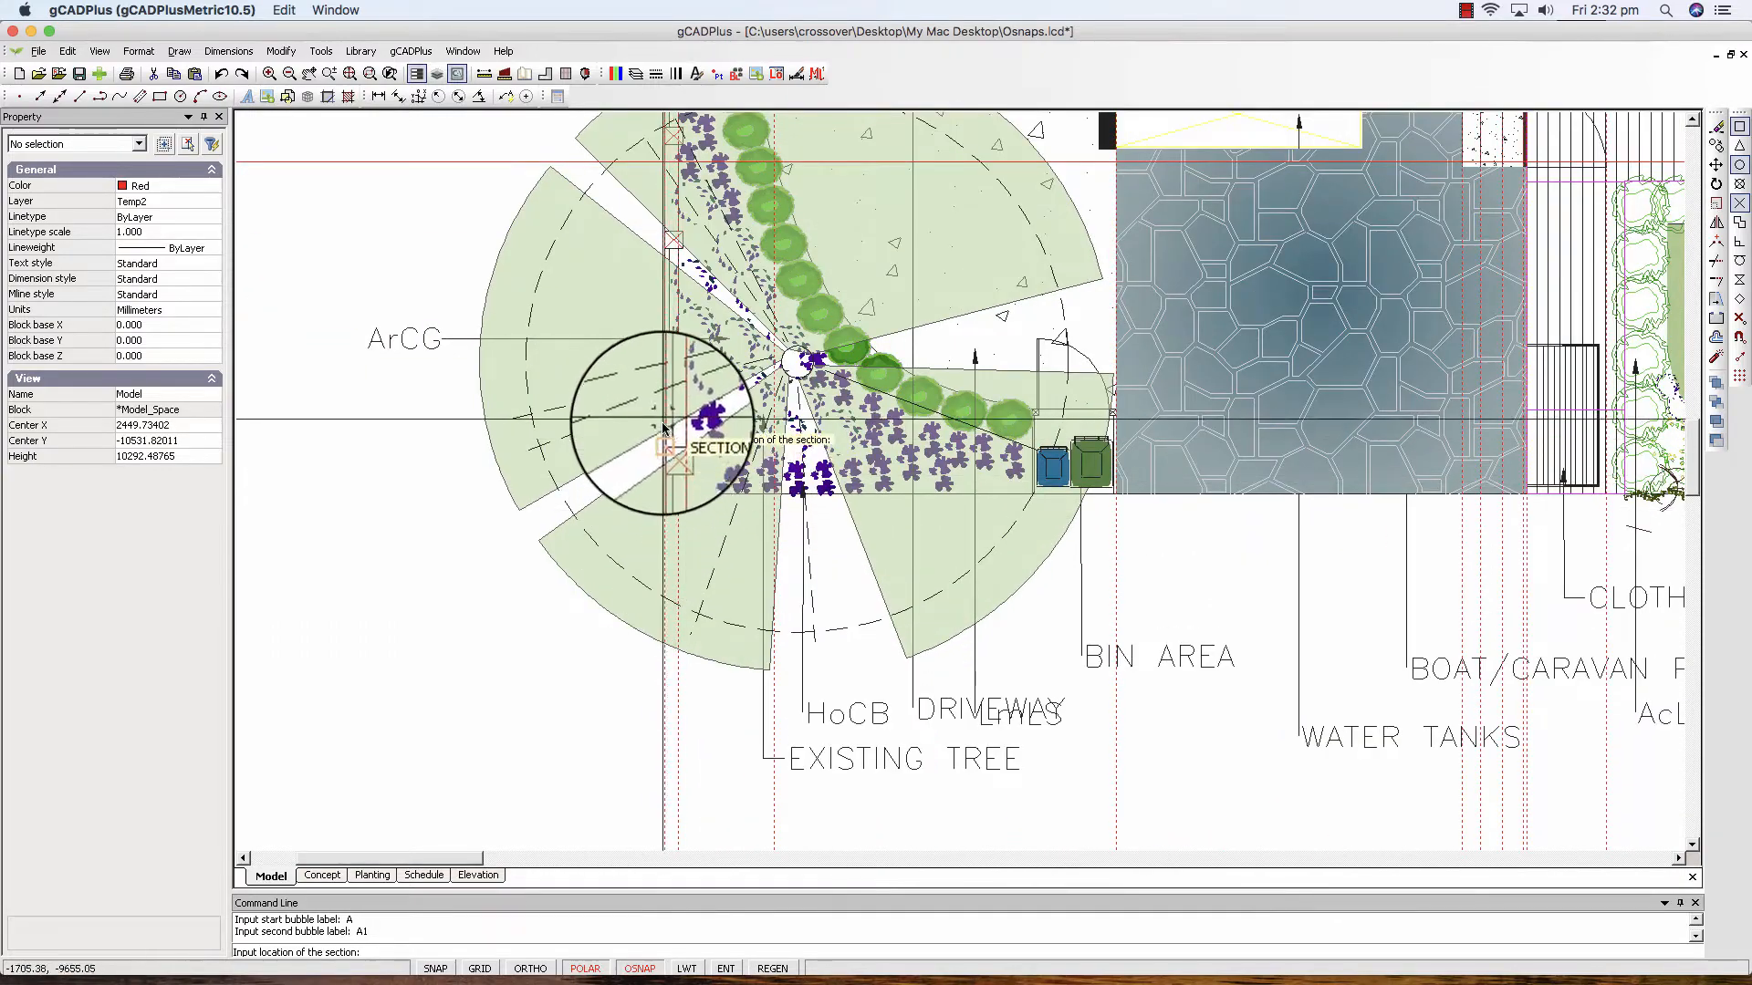
pyautogui.scroll(-5, 676, 748)
pyautogui.scroll(-1, 676, 746)
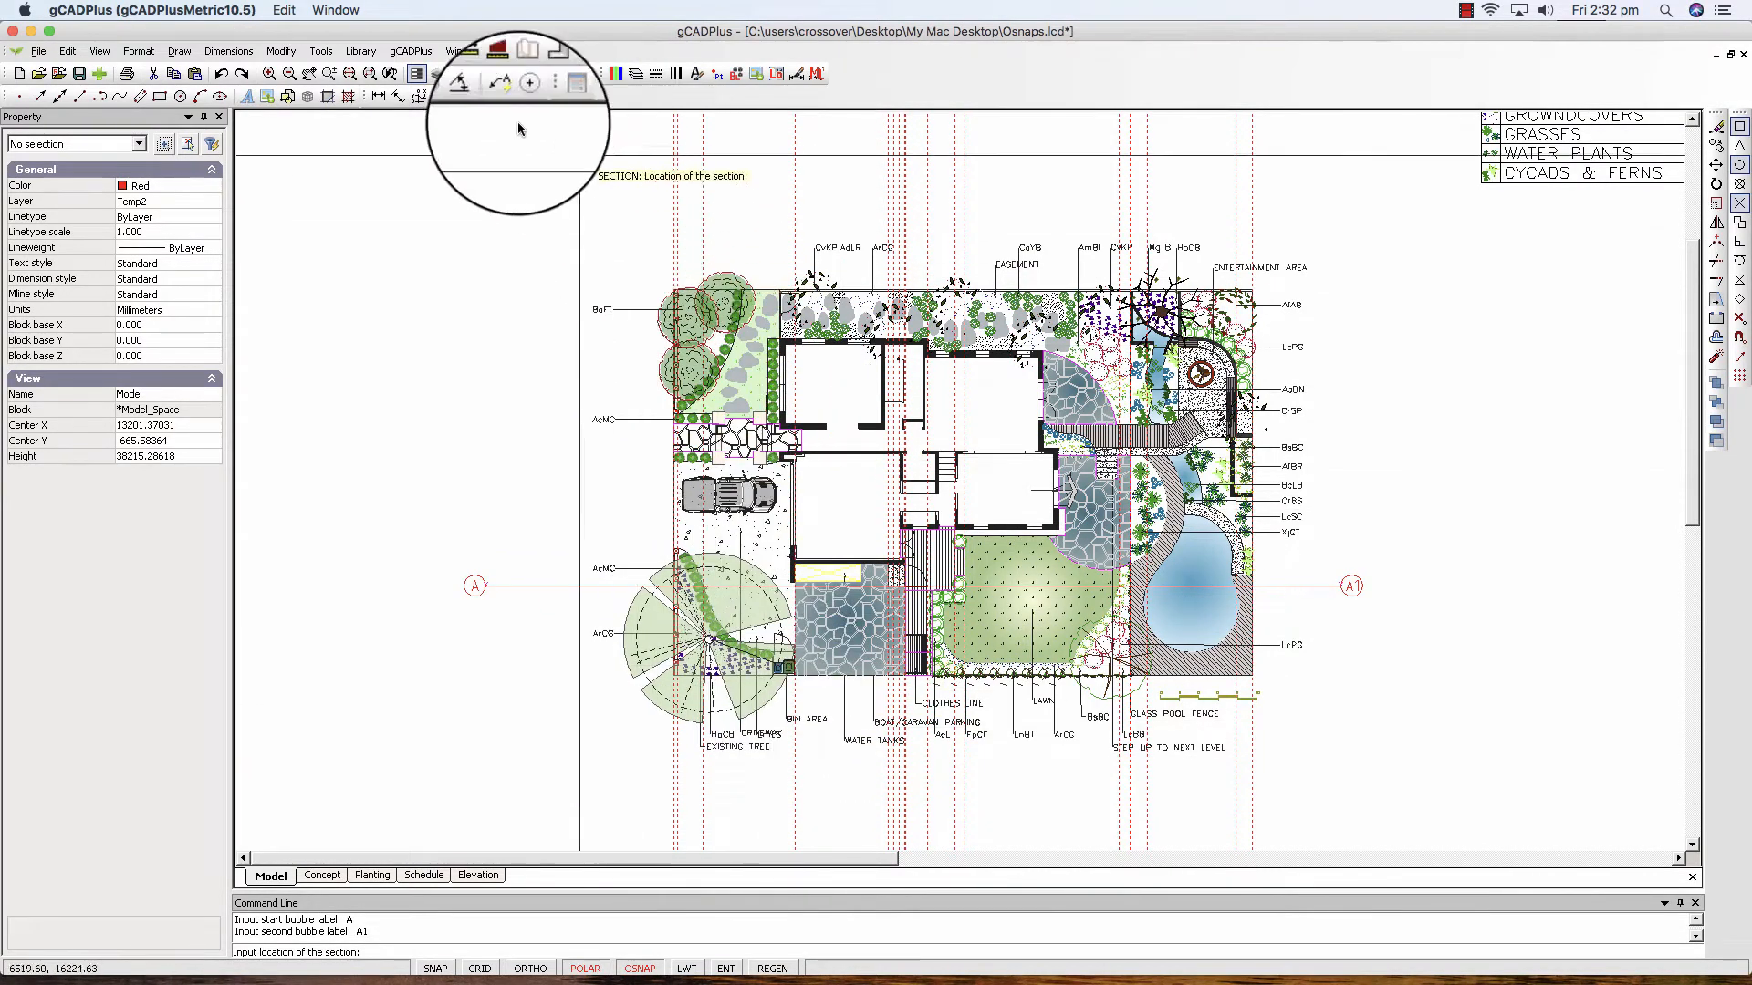
pyautogui.click(311, 77)
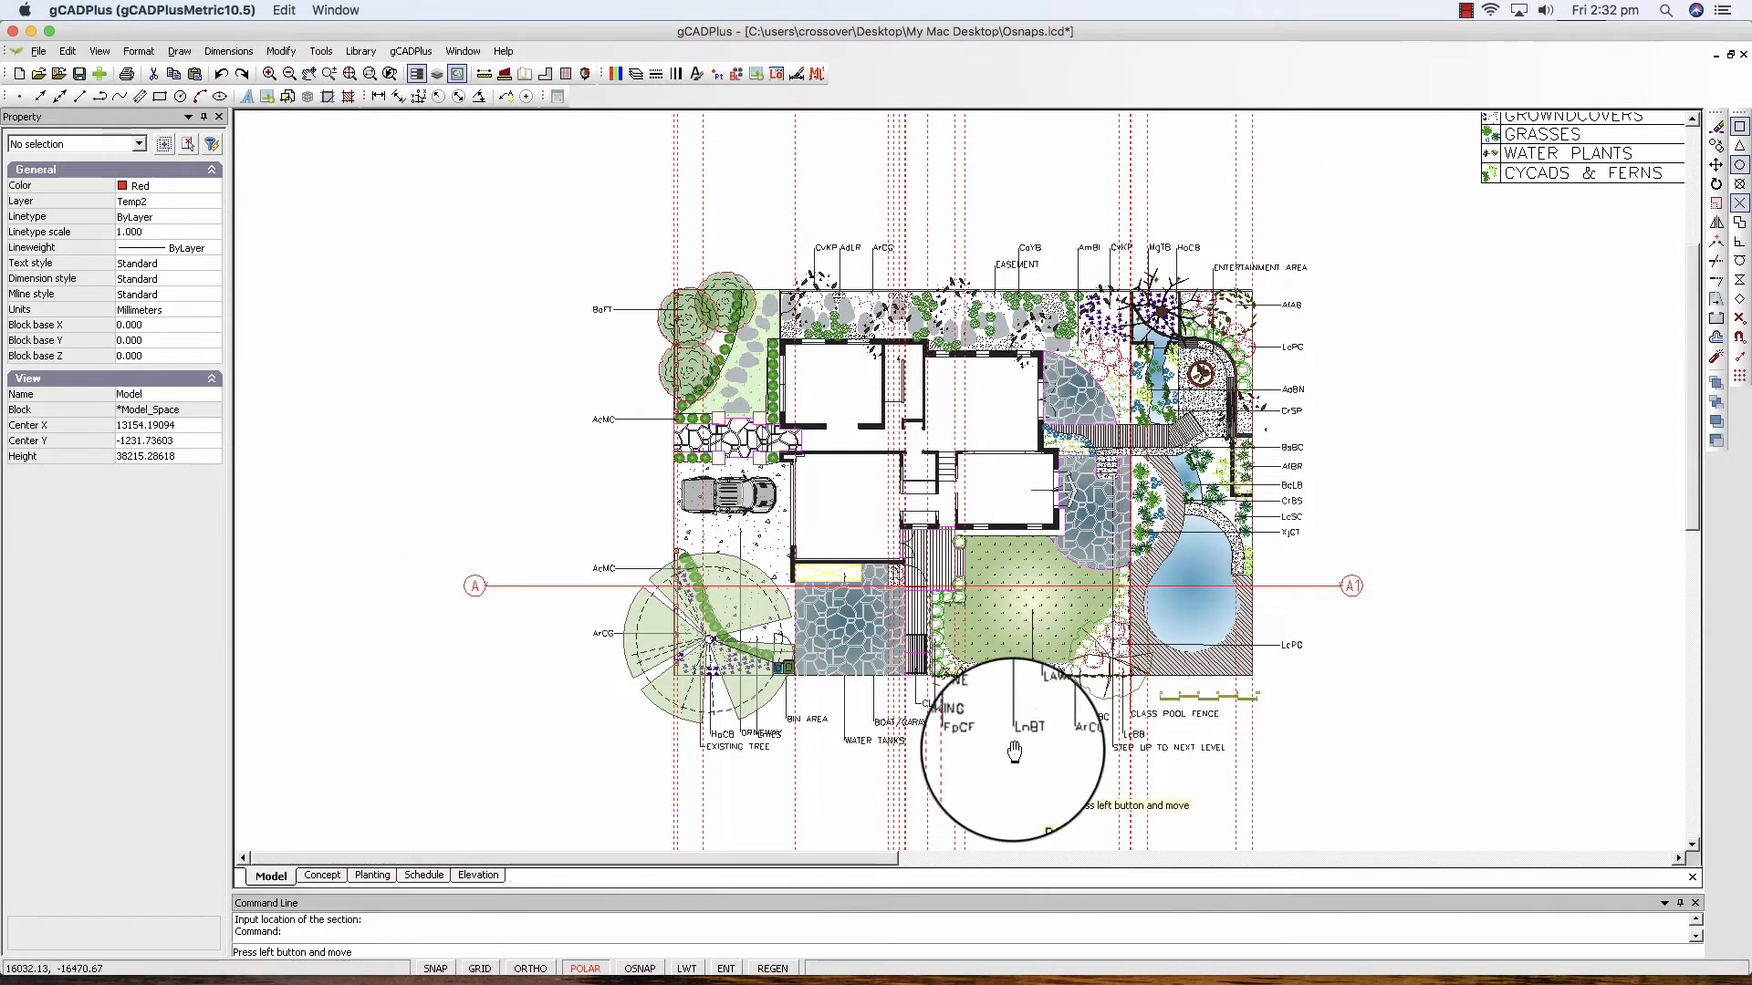
pyautogui.moveTo(990, 843); pyautogui.dragTo(997, 488)
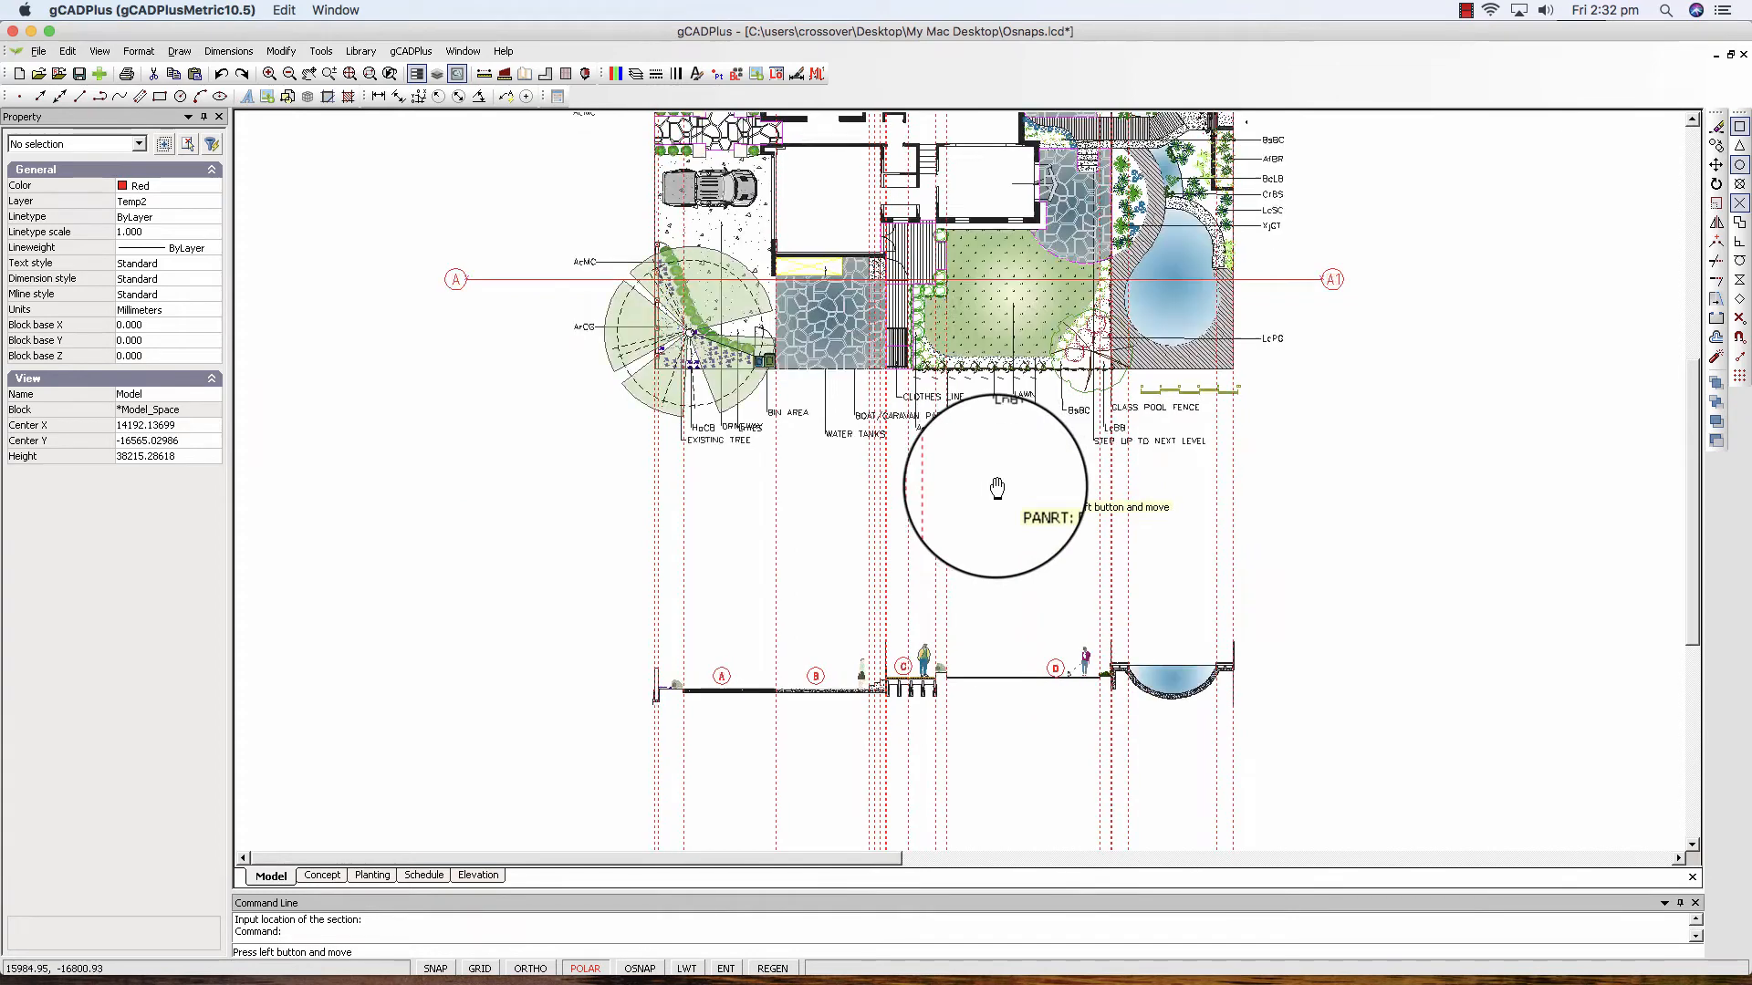
pyautogui.scroll(1, 789, 716)
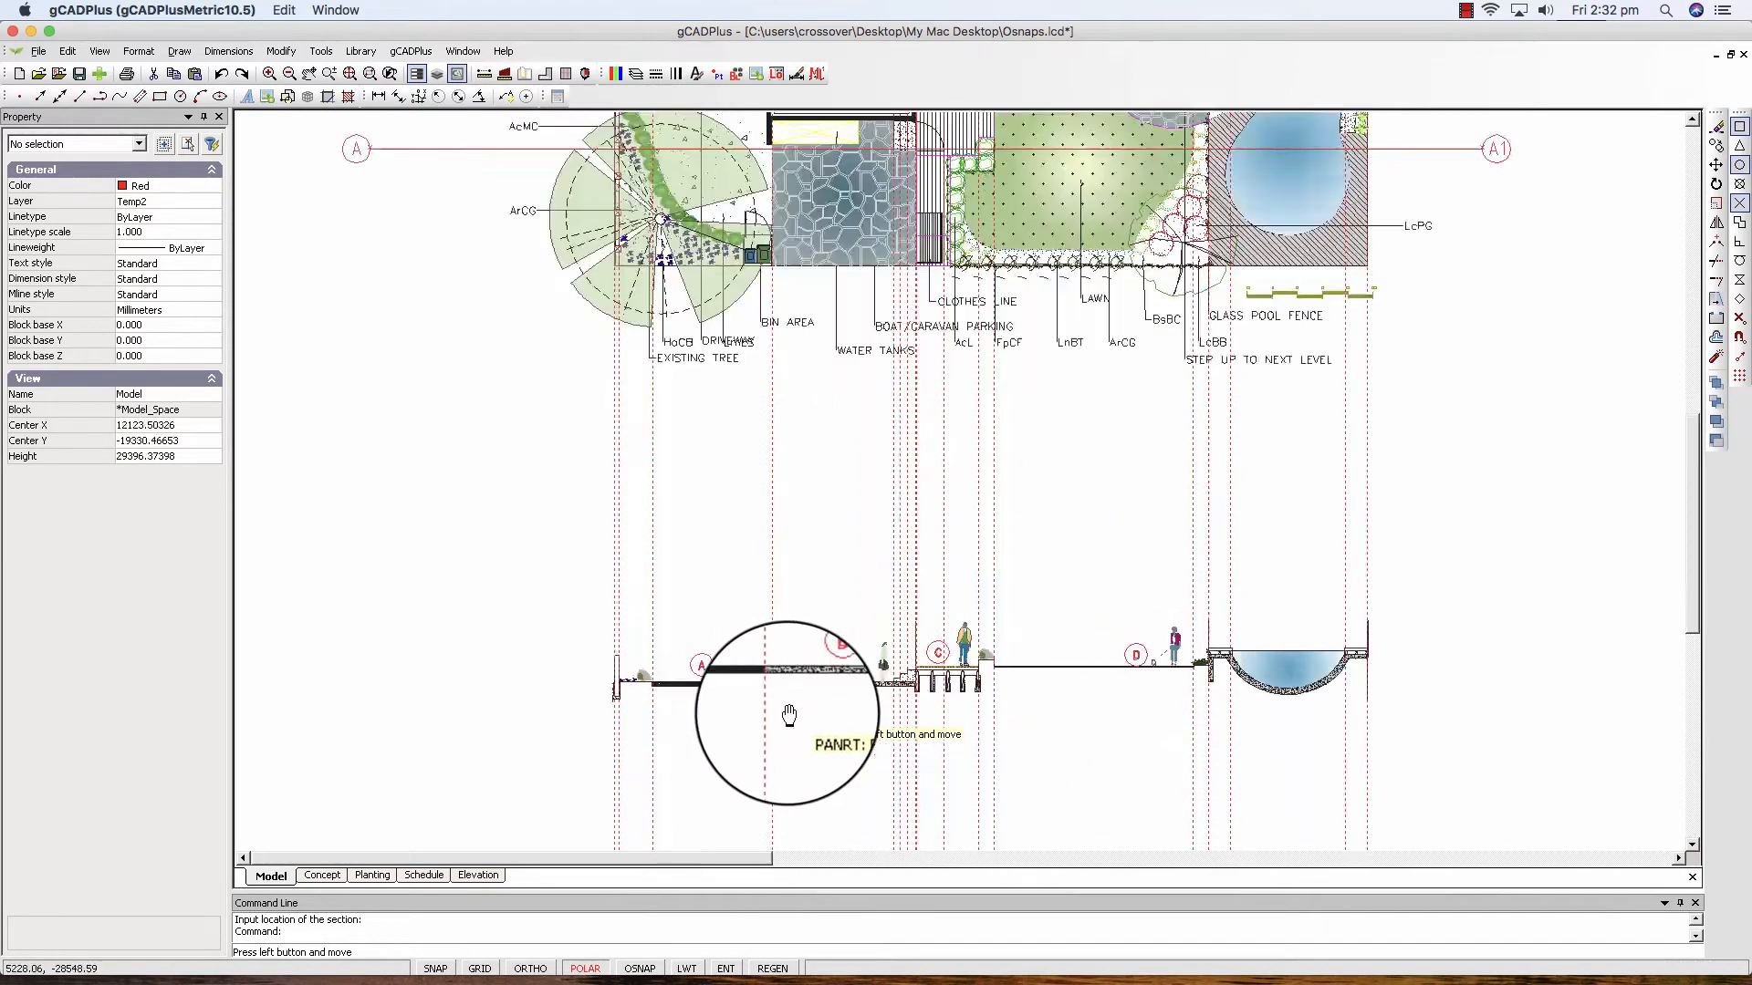
pyautogui.scroll(2, 789, 716)
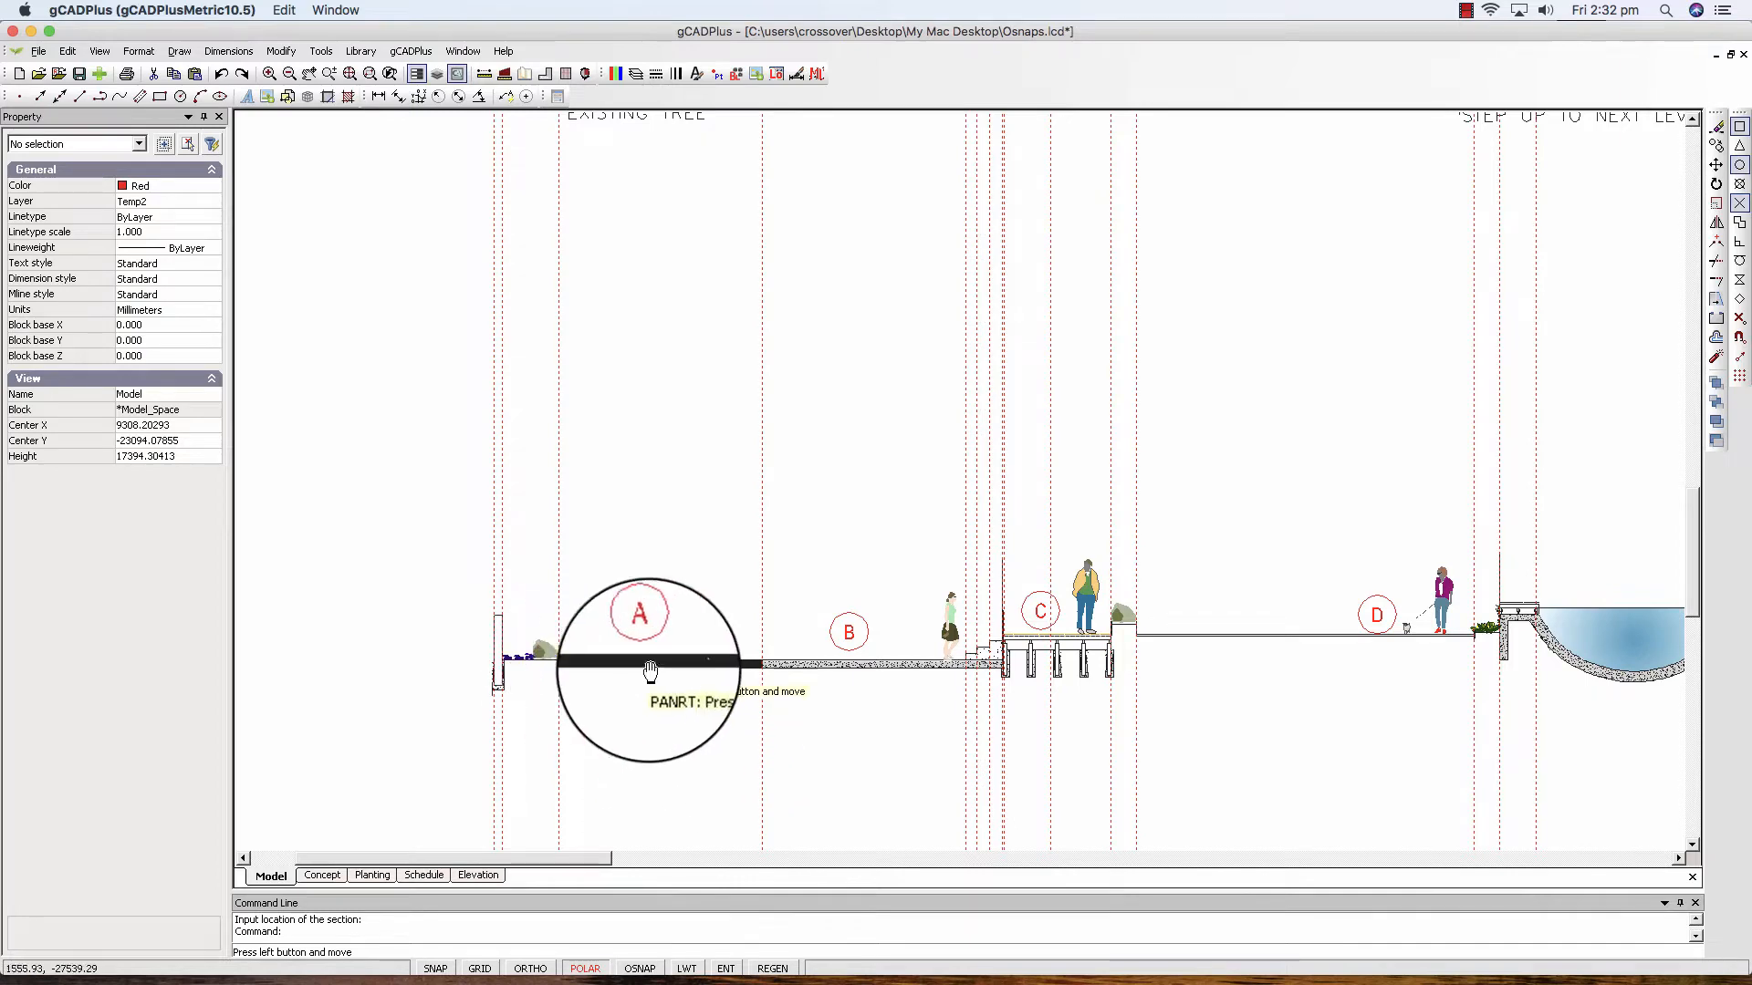
pyautogui.scroll(-2, 712, 680)
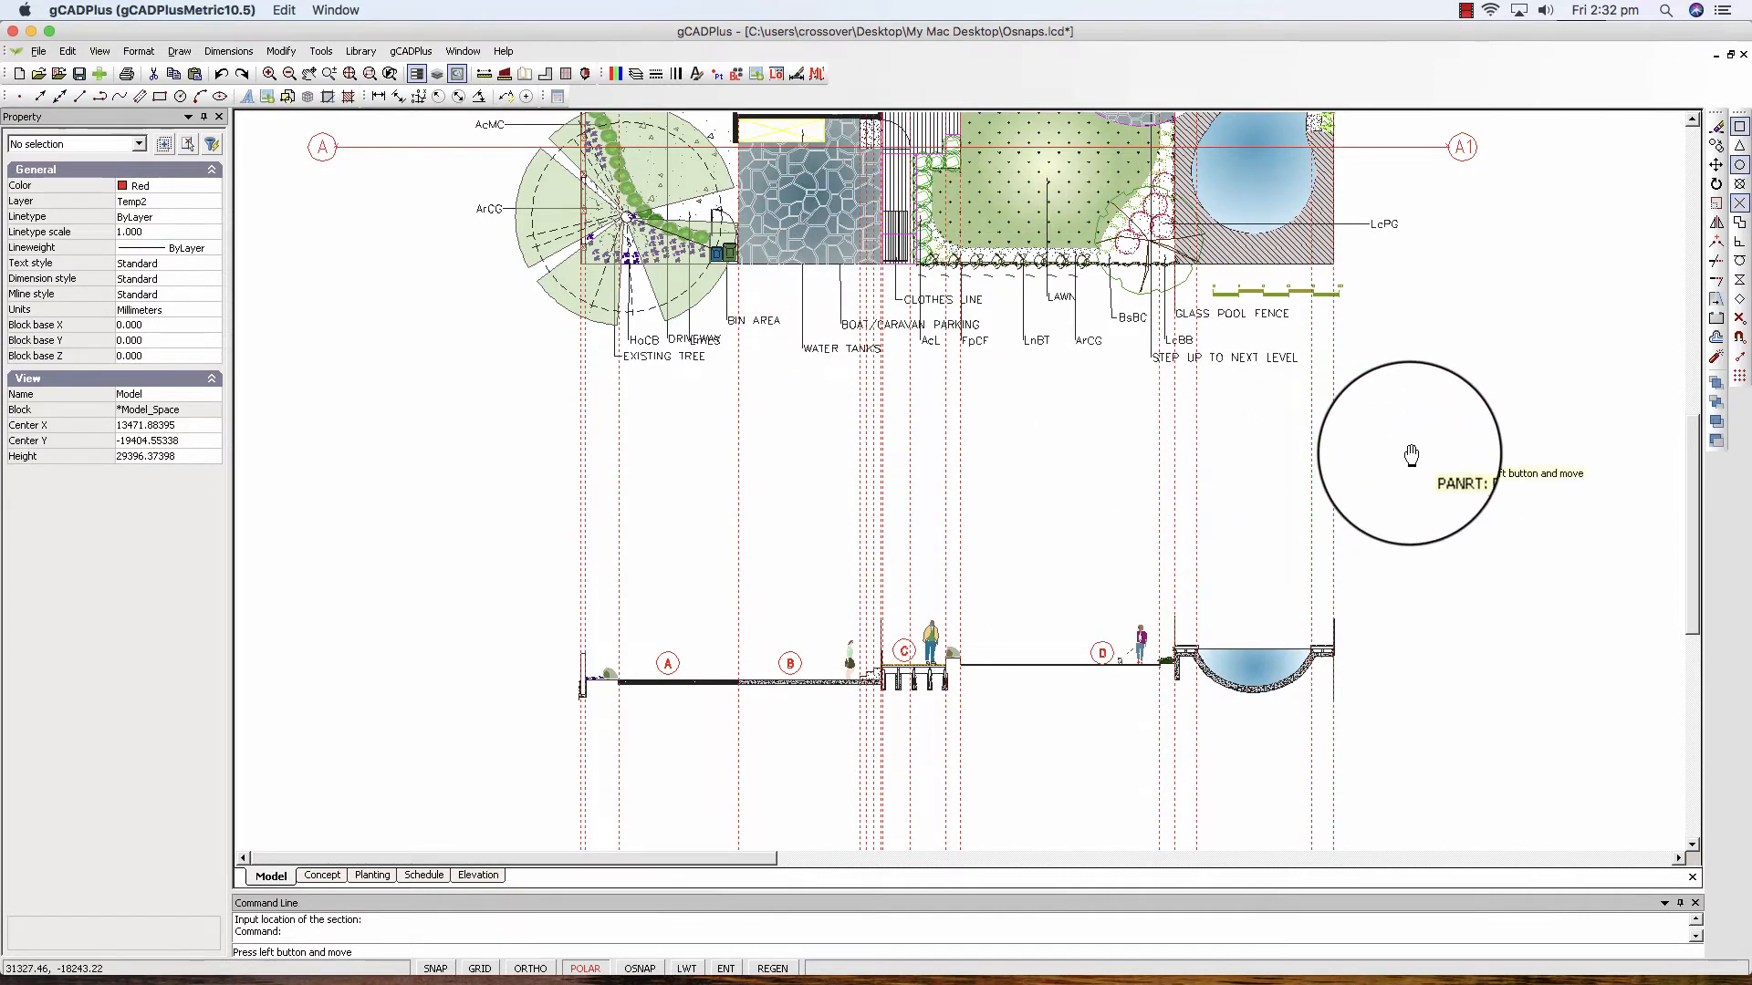
pyautogui.moveTo(1401, 454); pyautogui.dragTo(1403, 524)
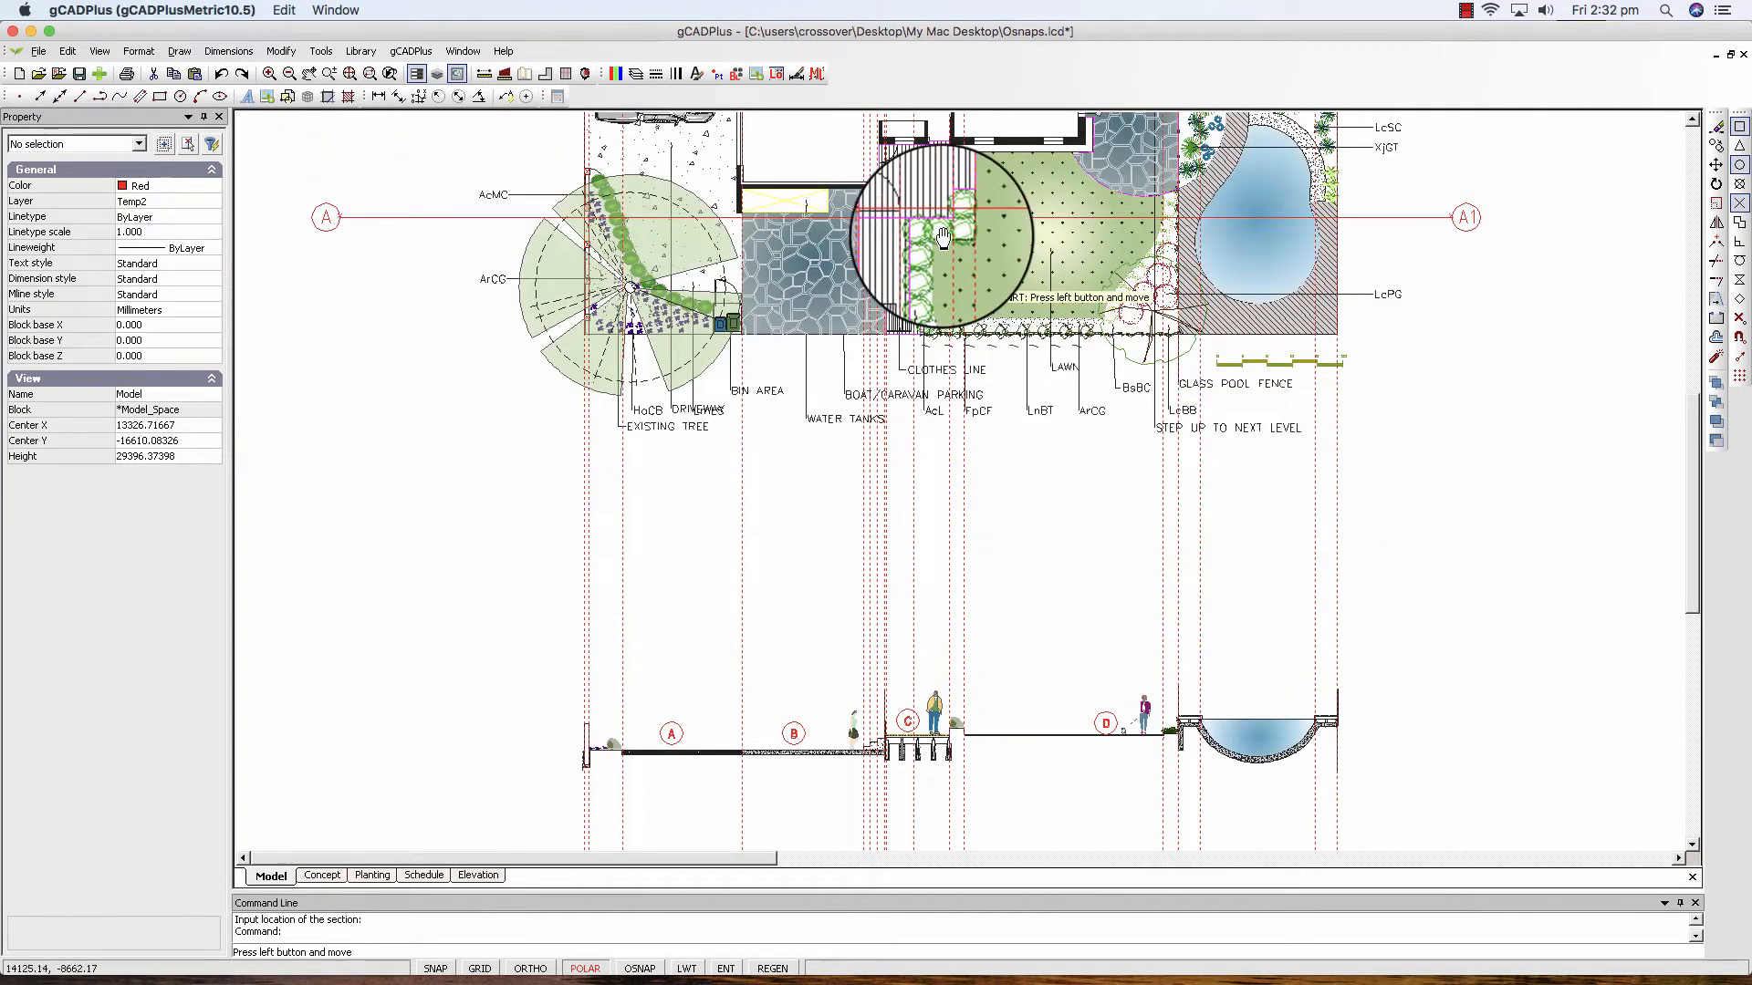
# Compare the steps, deck, lawn and pool in the cross section with the projection lines coming from the plan
pyautogui.scroll(5, 944, 237)
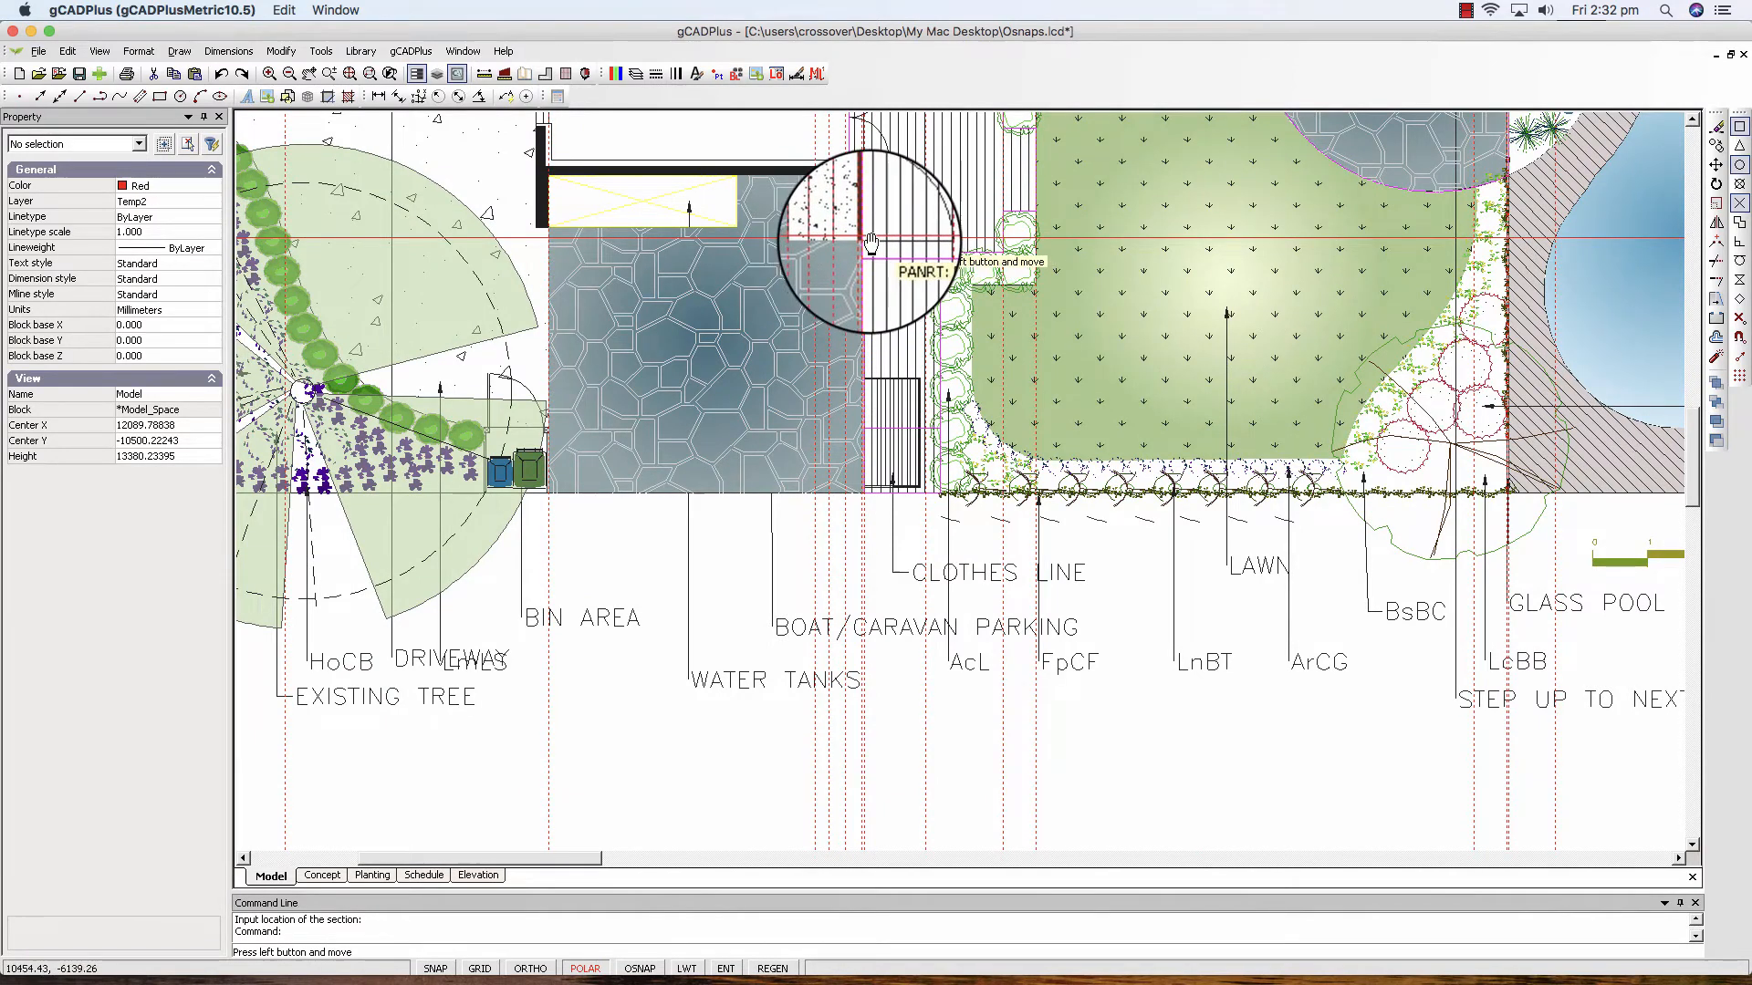
pyautogui.scroll(-3, 894, 356)
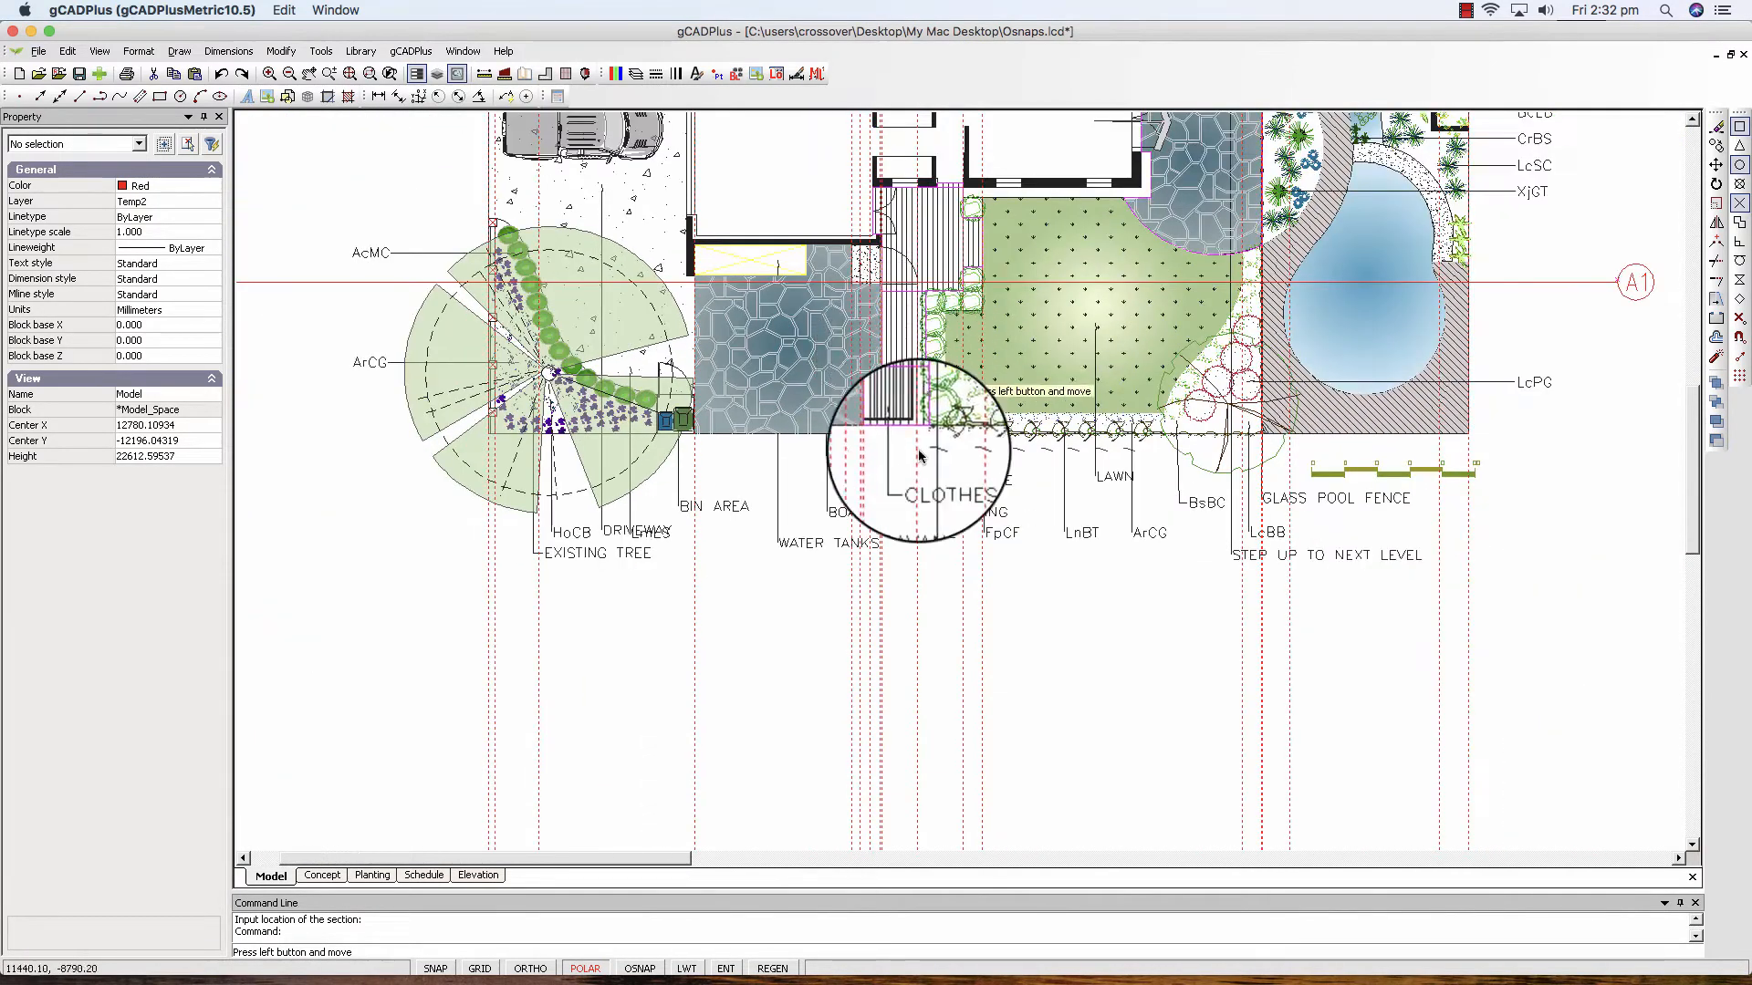
pyautogui.scroll(-3, 940, 684)
pyautogui.scroll(1, 981, 639)
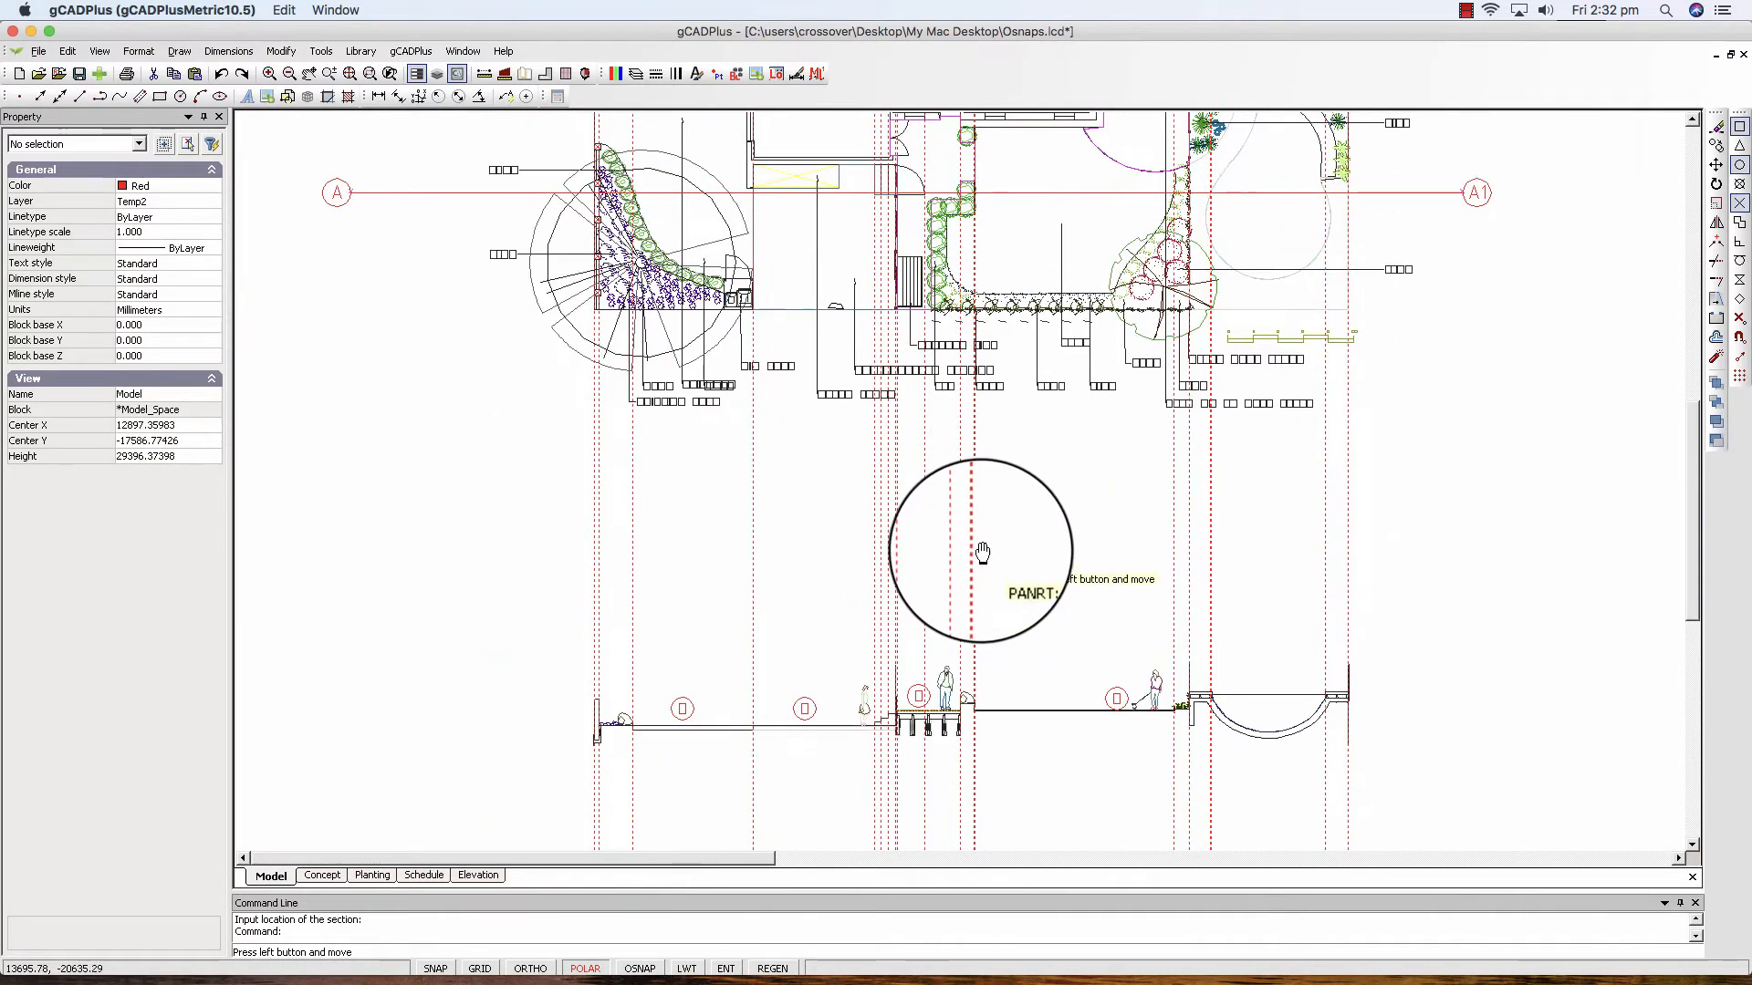
pyautogui.scroll(4, 907, 638)
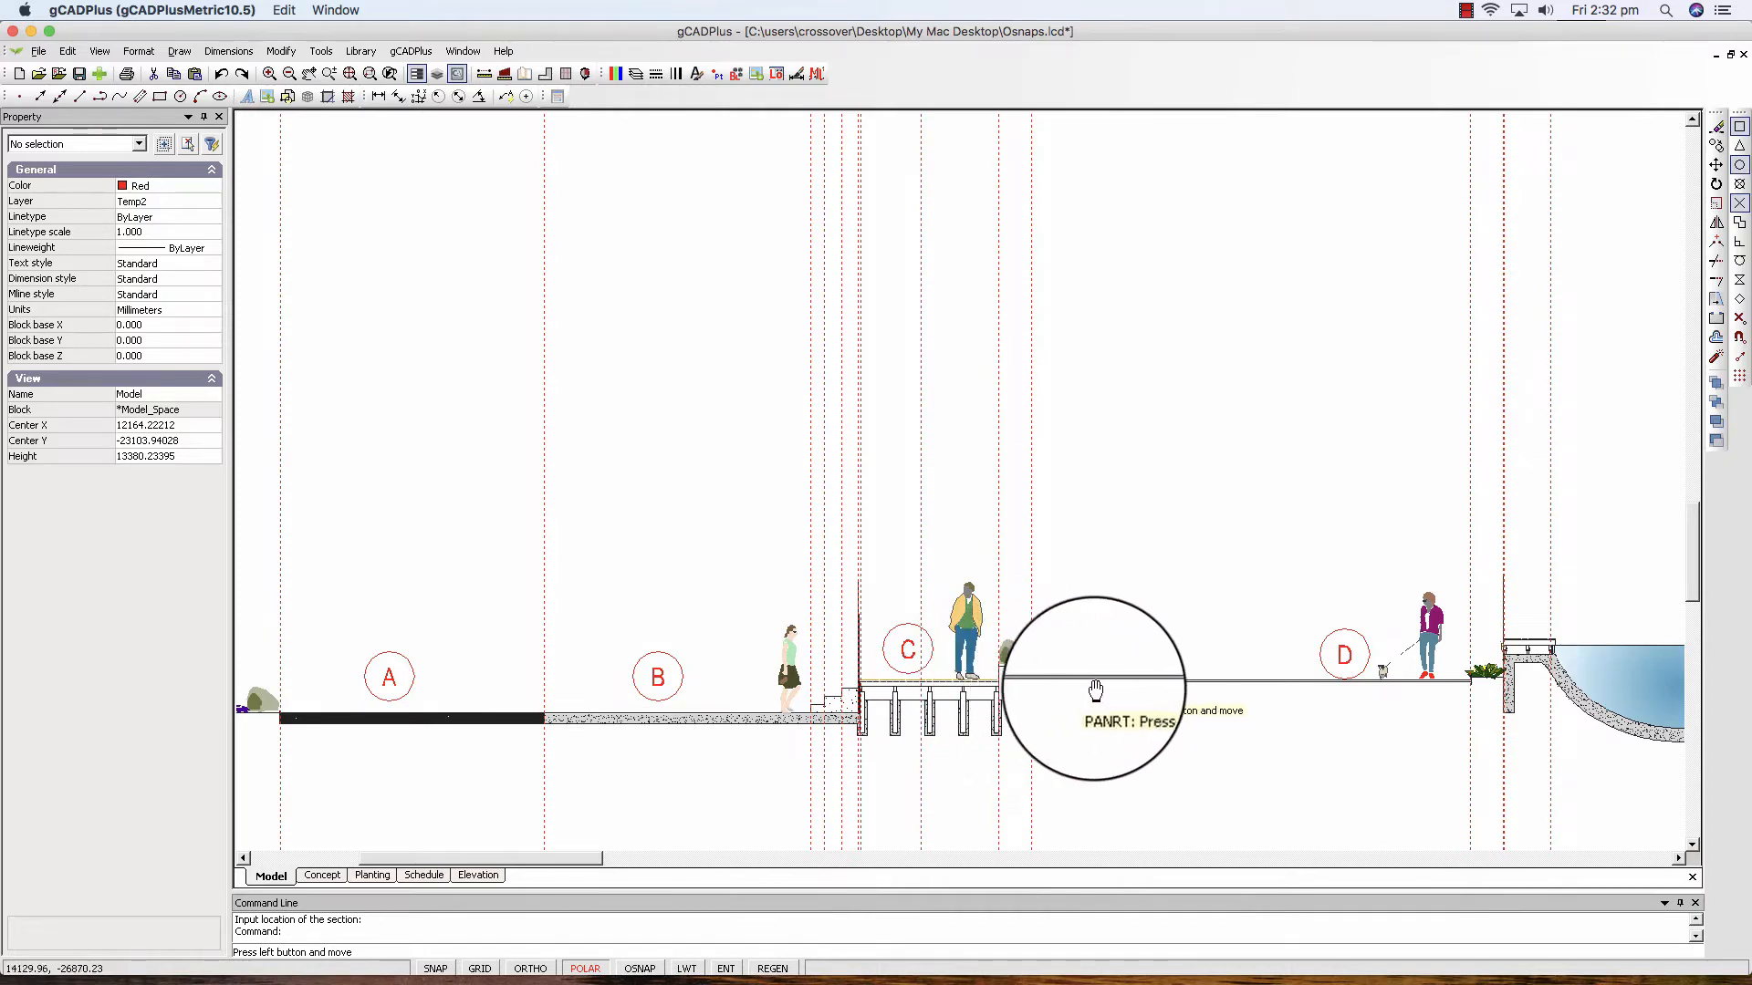
pyautogui.scroll(4, 1290, 691)
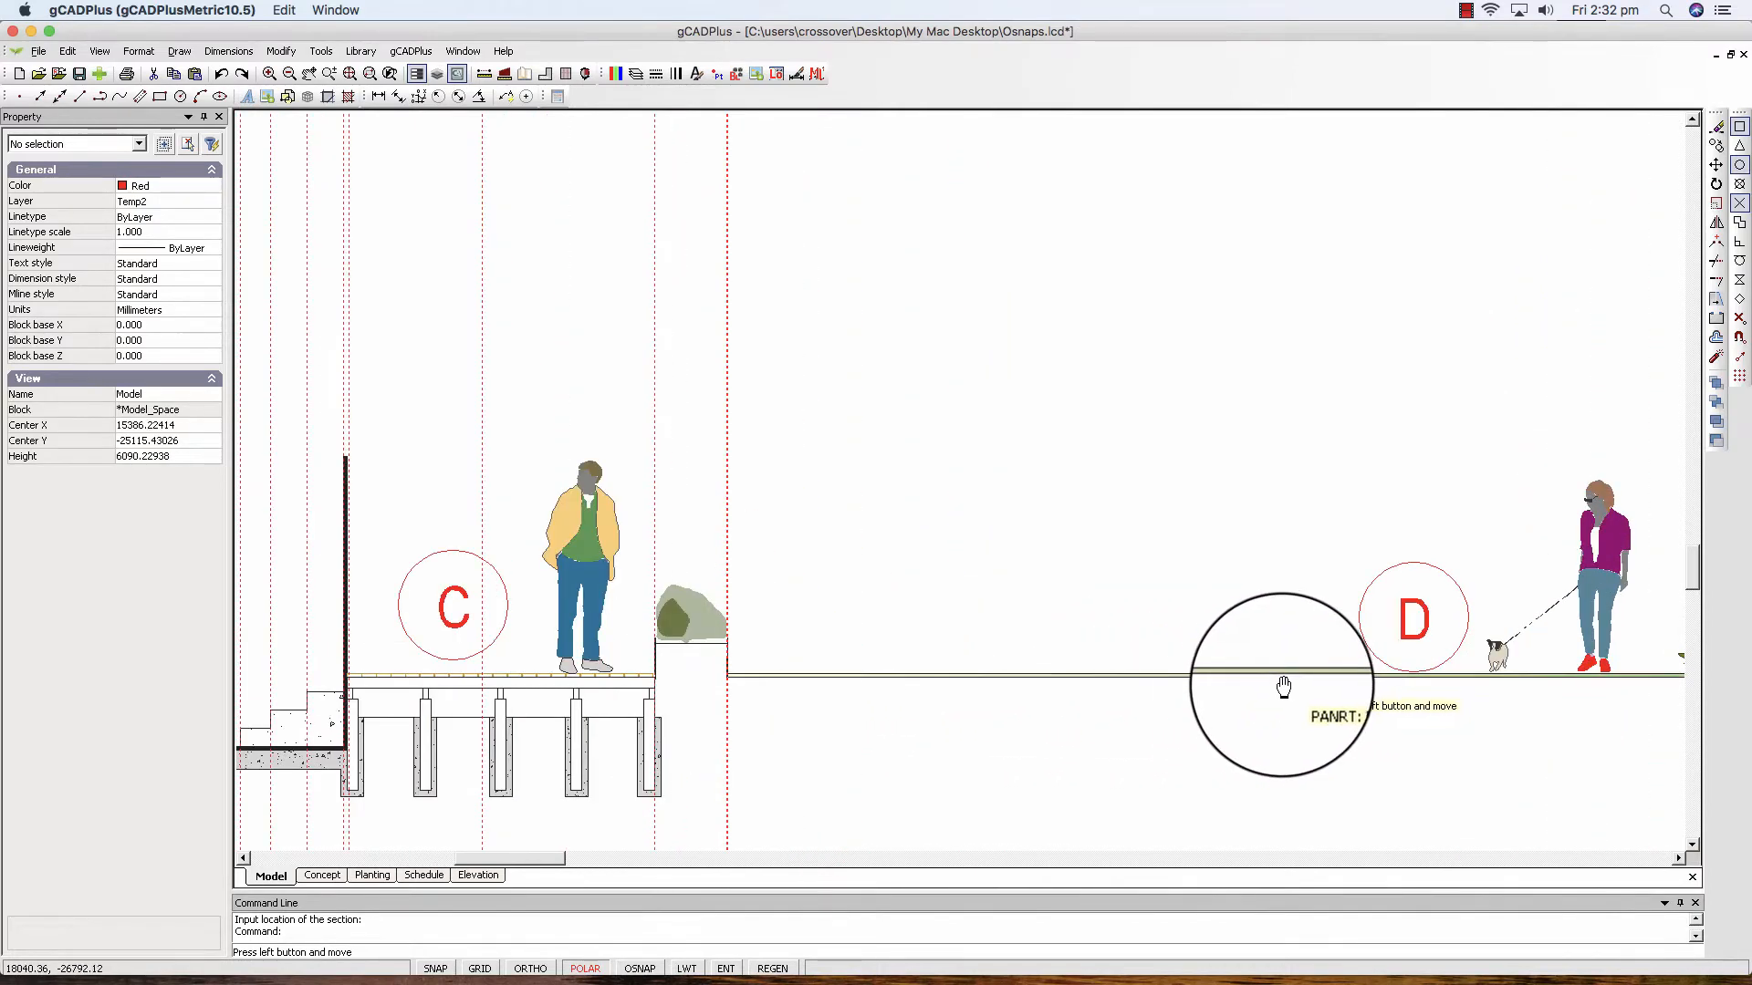
pyautogui.scroll(-3, 1204, 712)
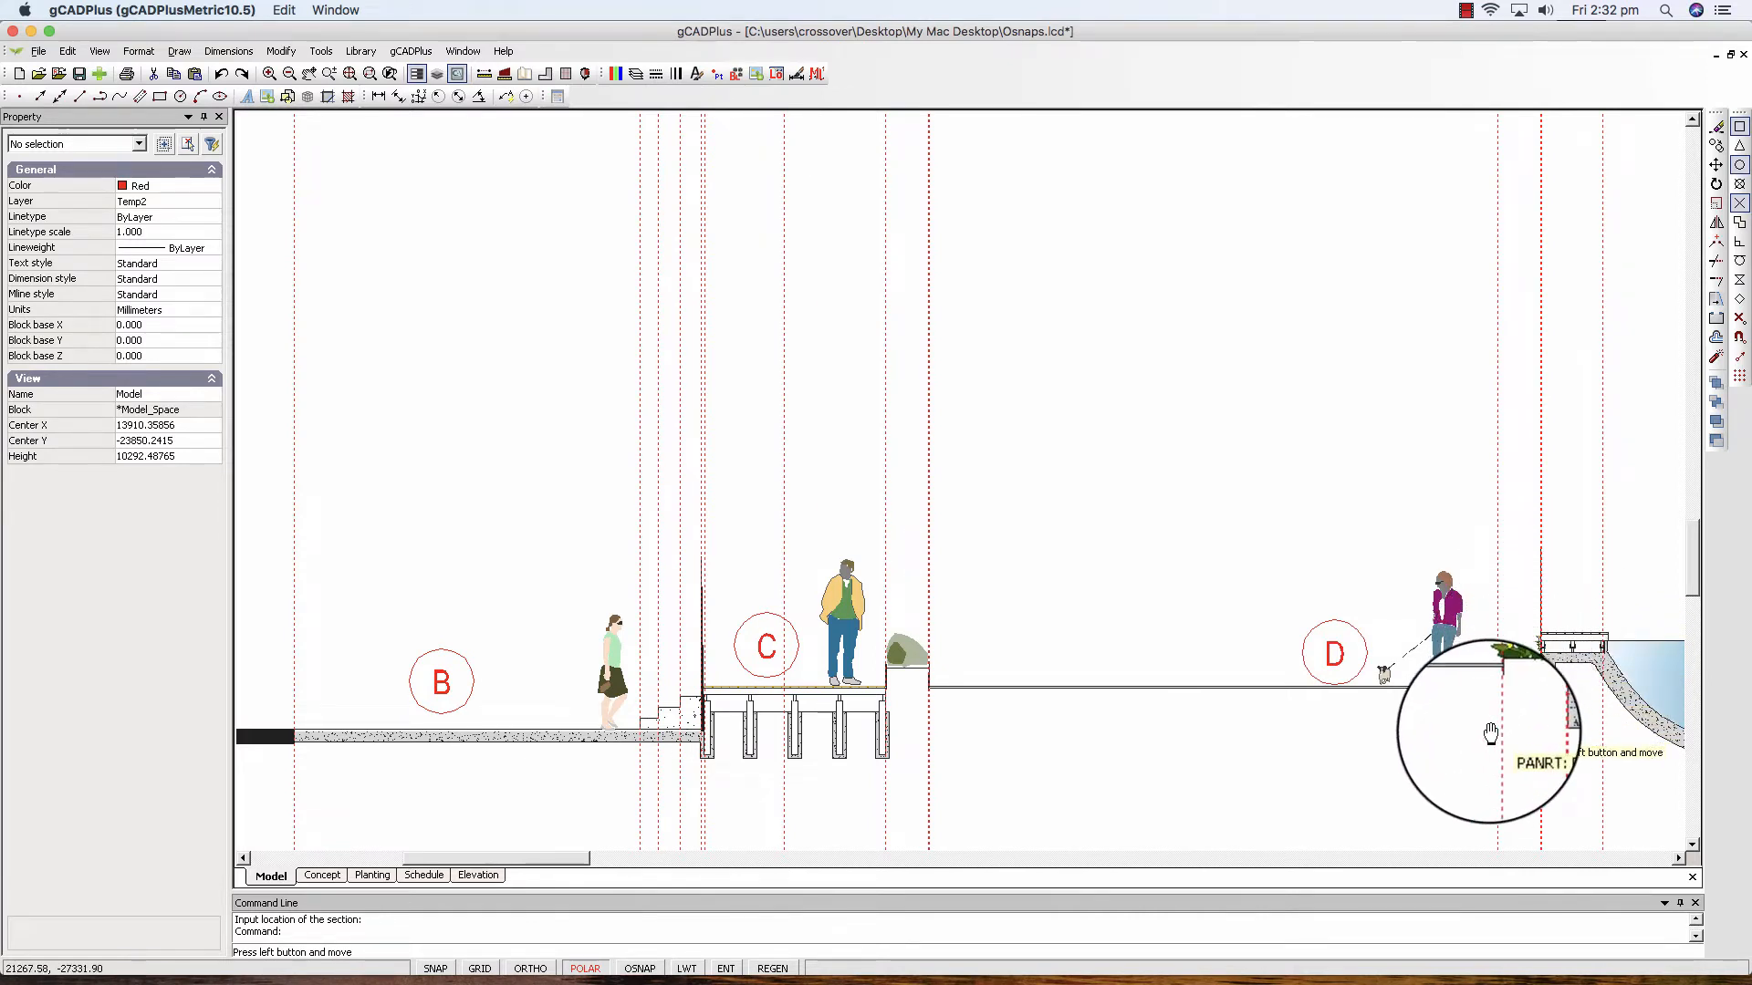
pyautogui.moveTo(1459, 740); pyautogui.dragTo(1234, 673)
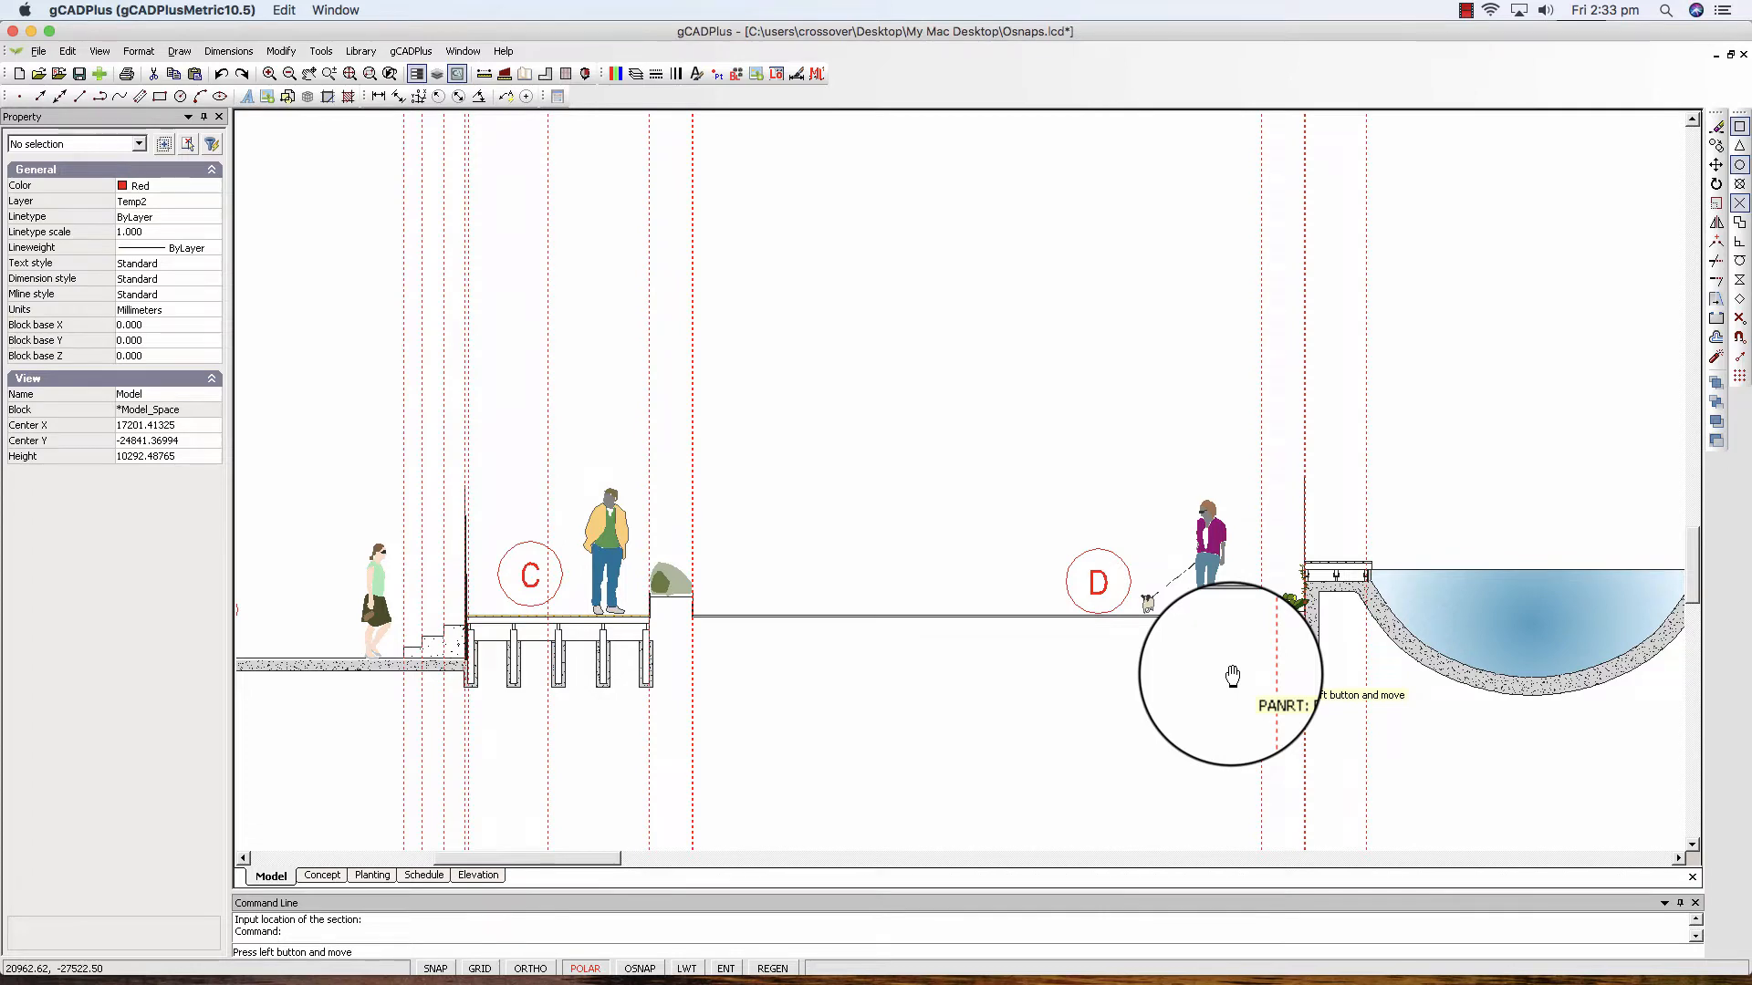
pyautogui.scroll(-3, 1171, 689)
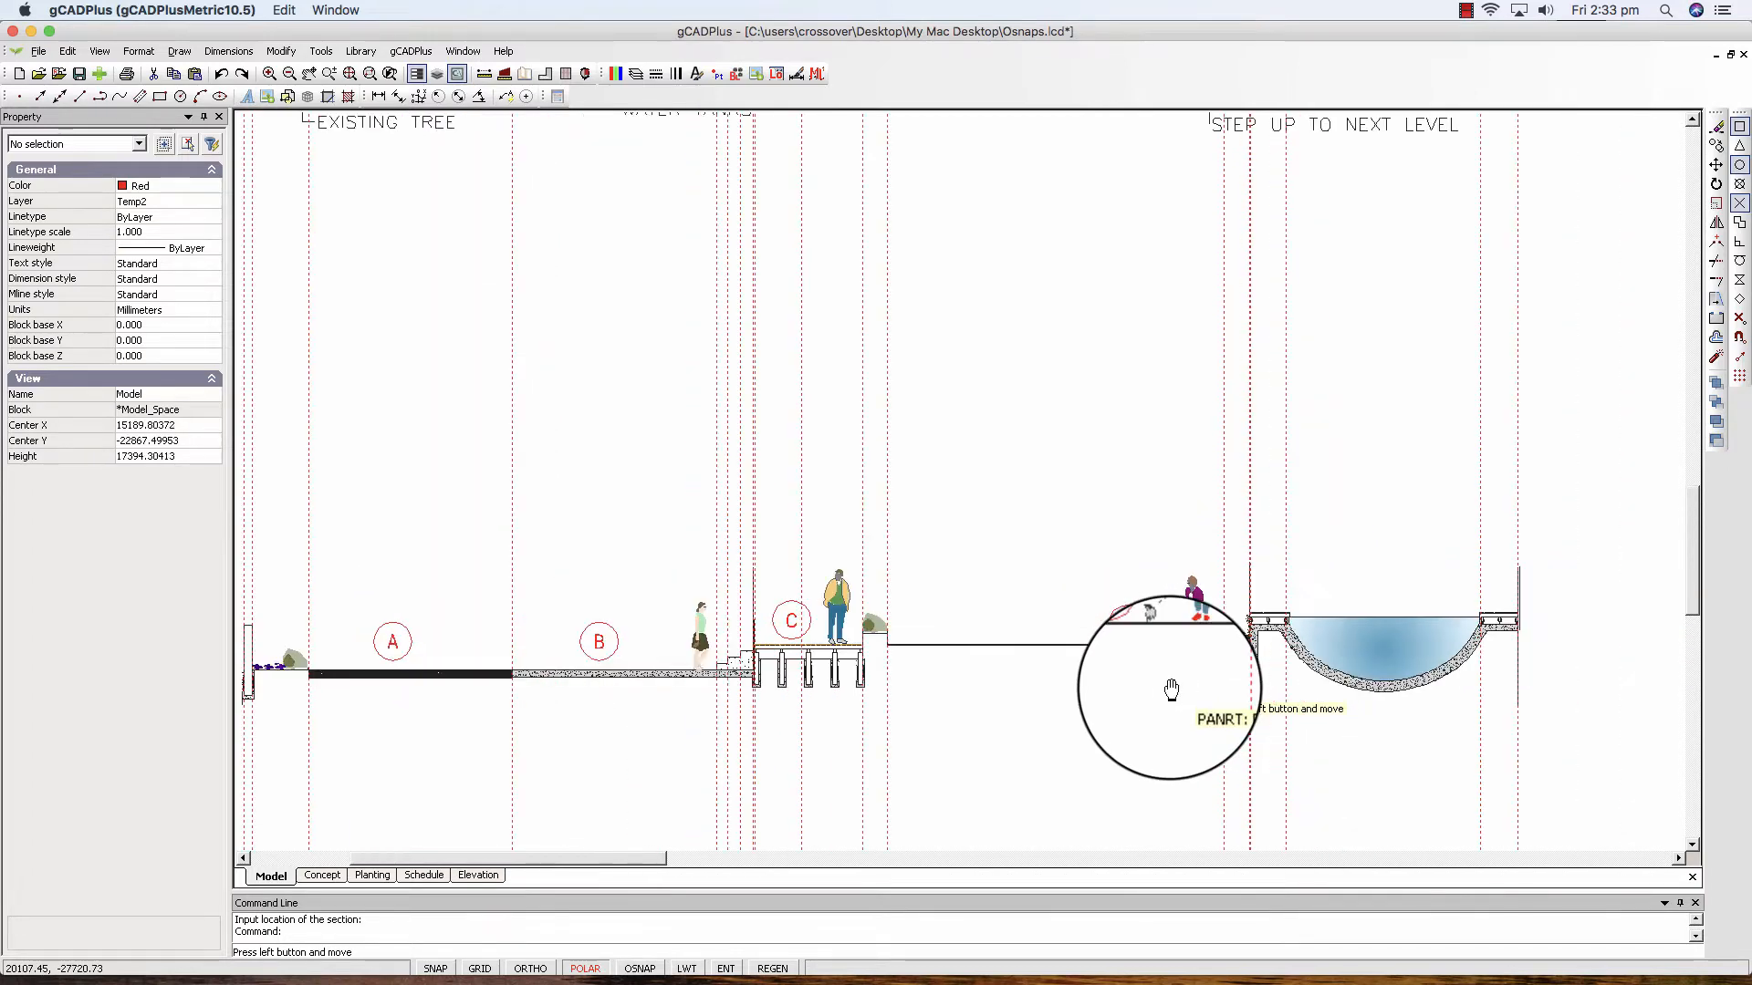
pyautogui.scroll(-2, 1171, 689)
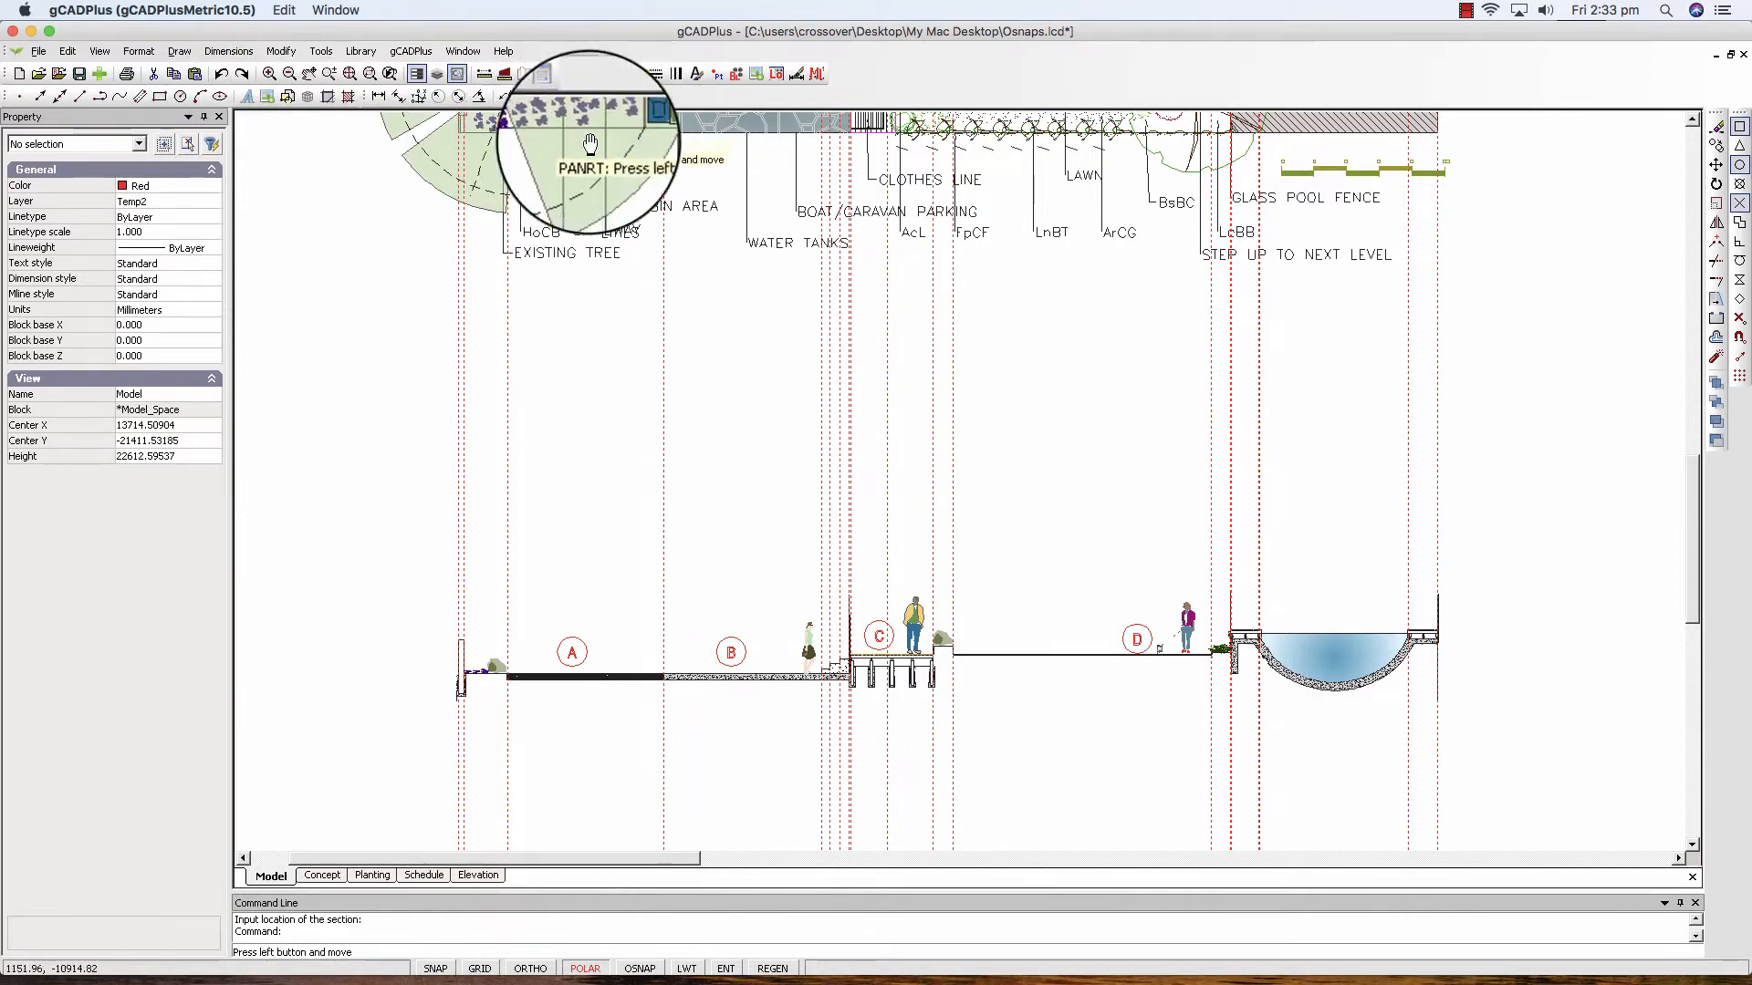
# Make layer 0 current and turn off the Temp2 layer that holds the section's projection lines
pyautogui.click(636, 73)
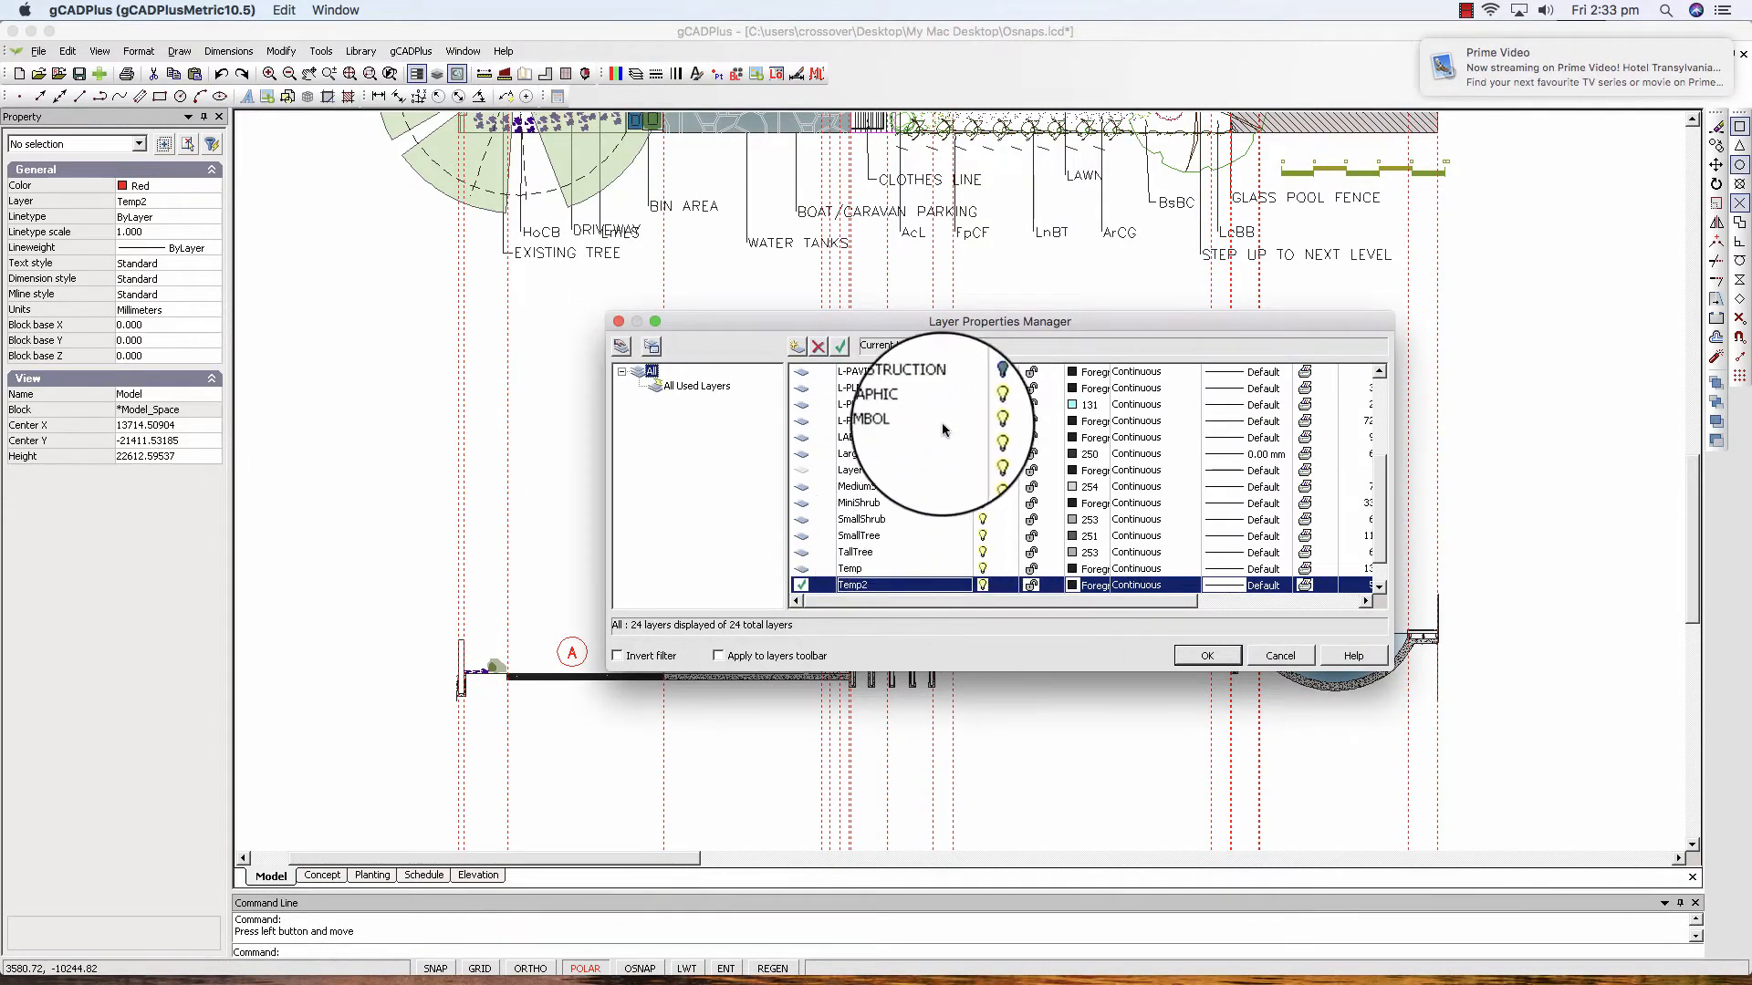
pyautogui.moveTo(1379, 502); pyautogui.dragTo(1379, 392)
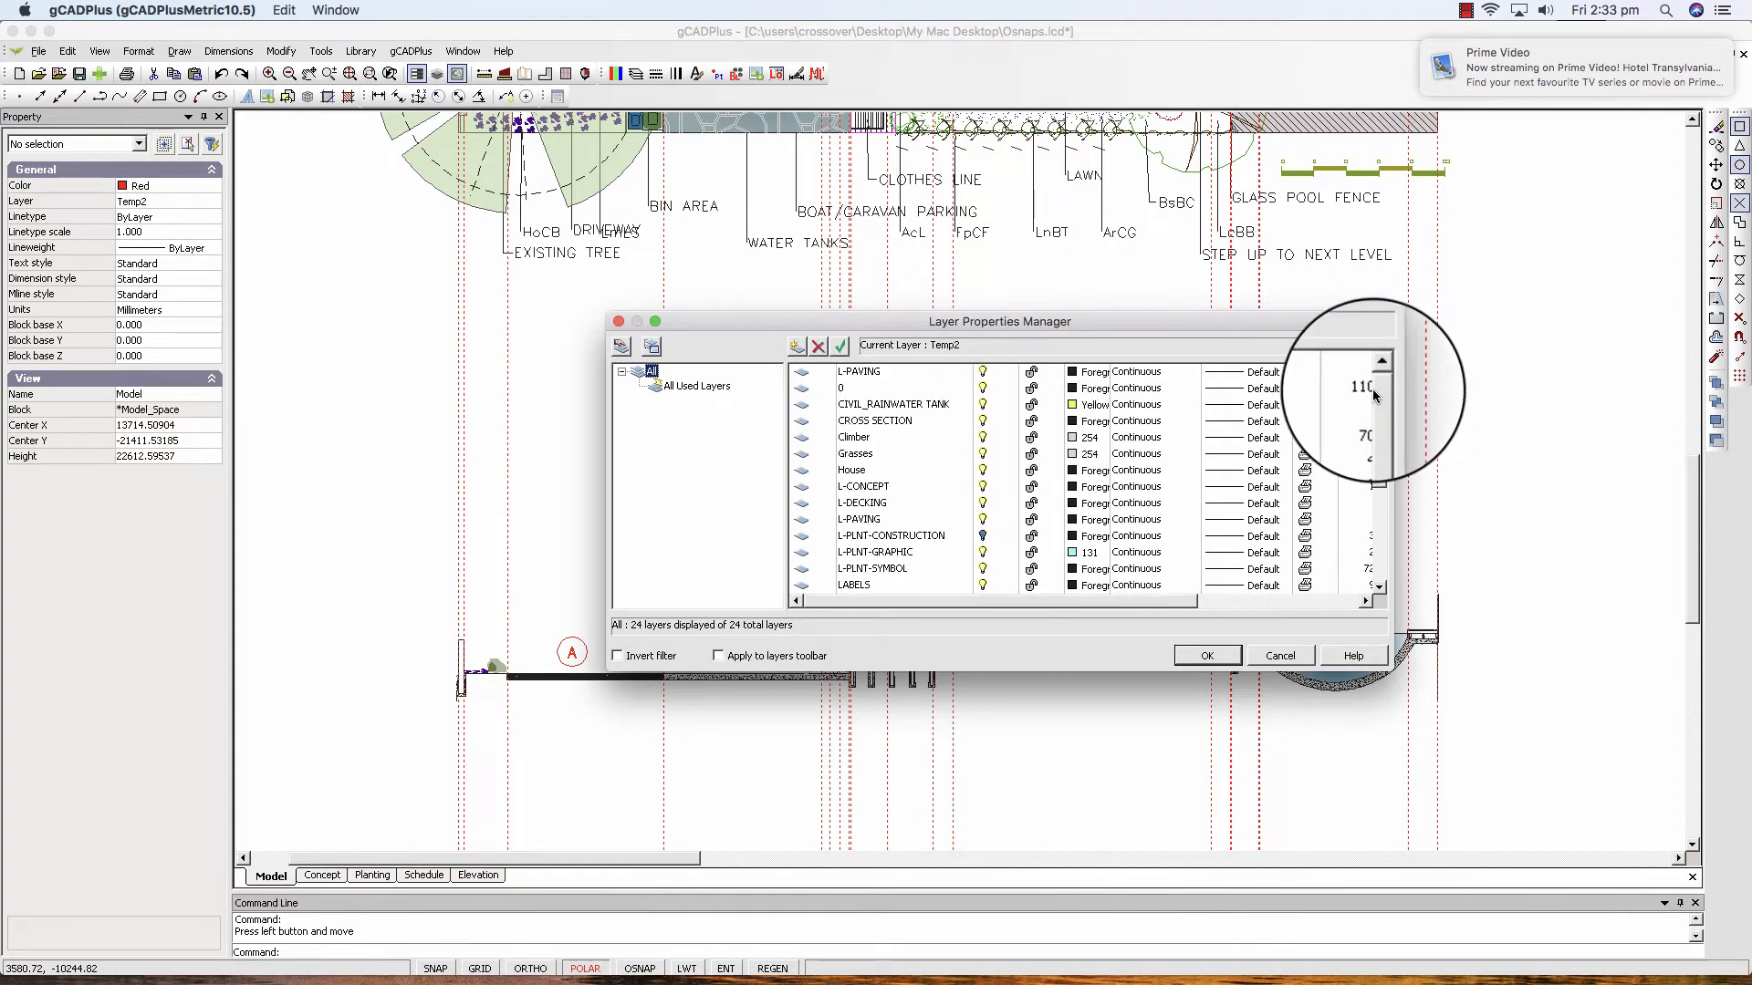
pyautogui.click(866, 388)
pyautogui.click(840, 346)
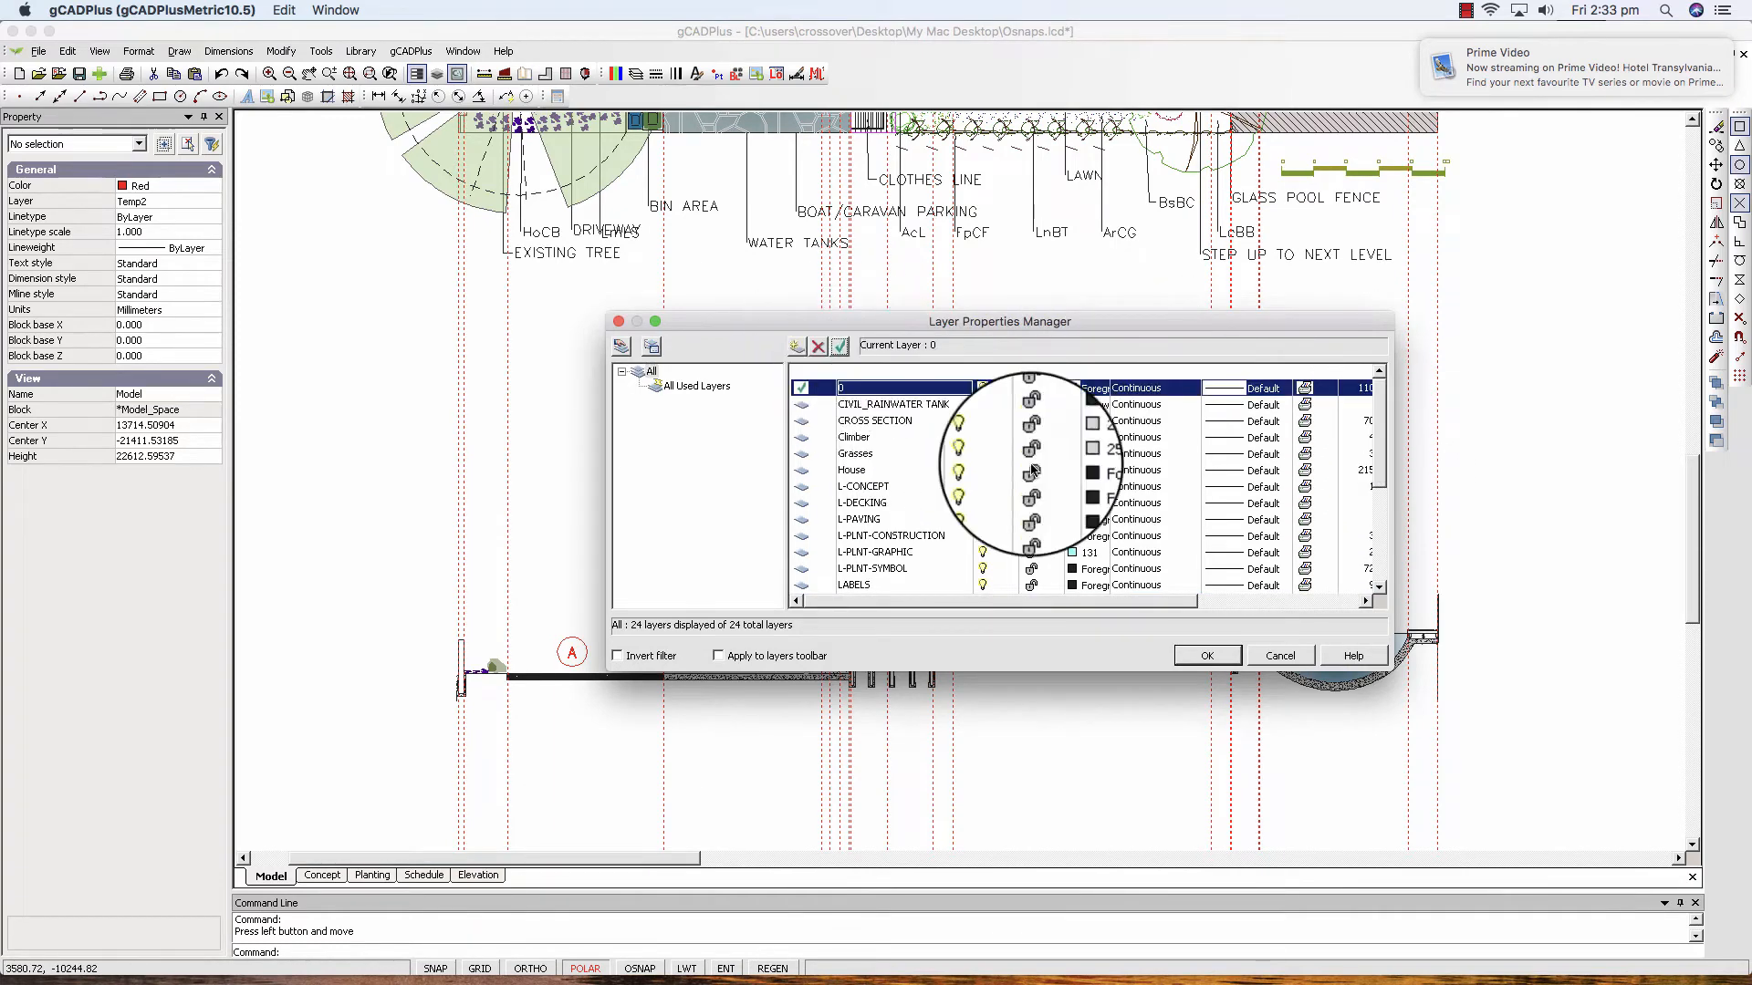
pyautogui.moveTo(1378, 481); pyautogui.dragTo(1379, 584)
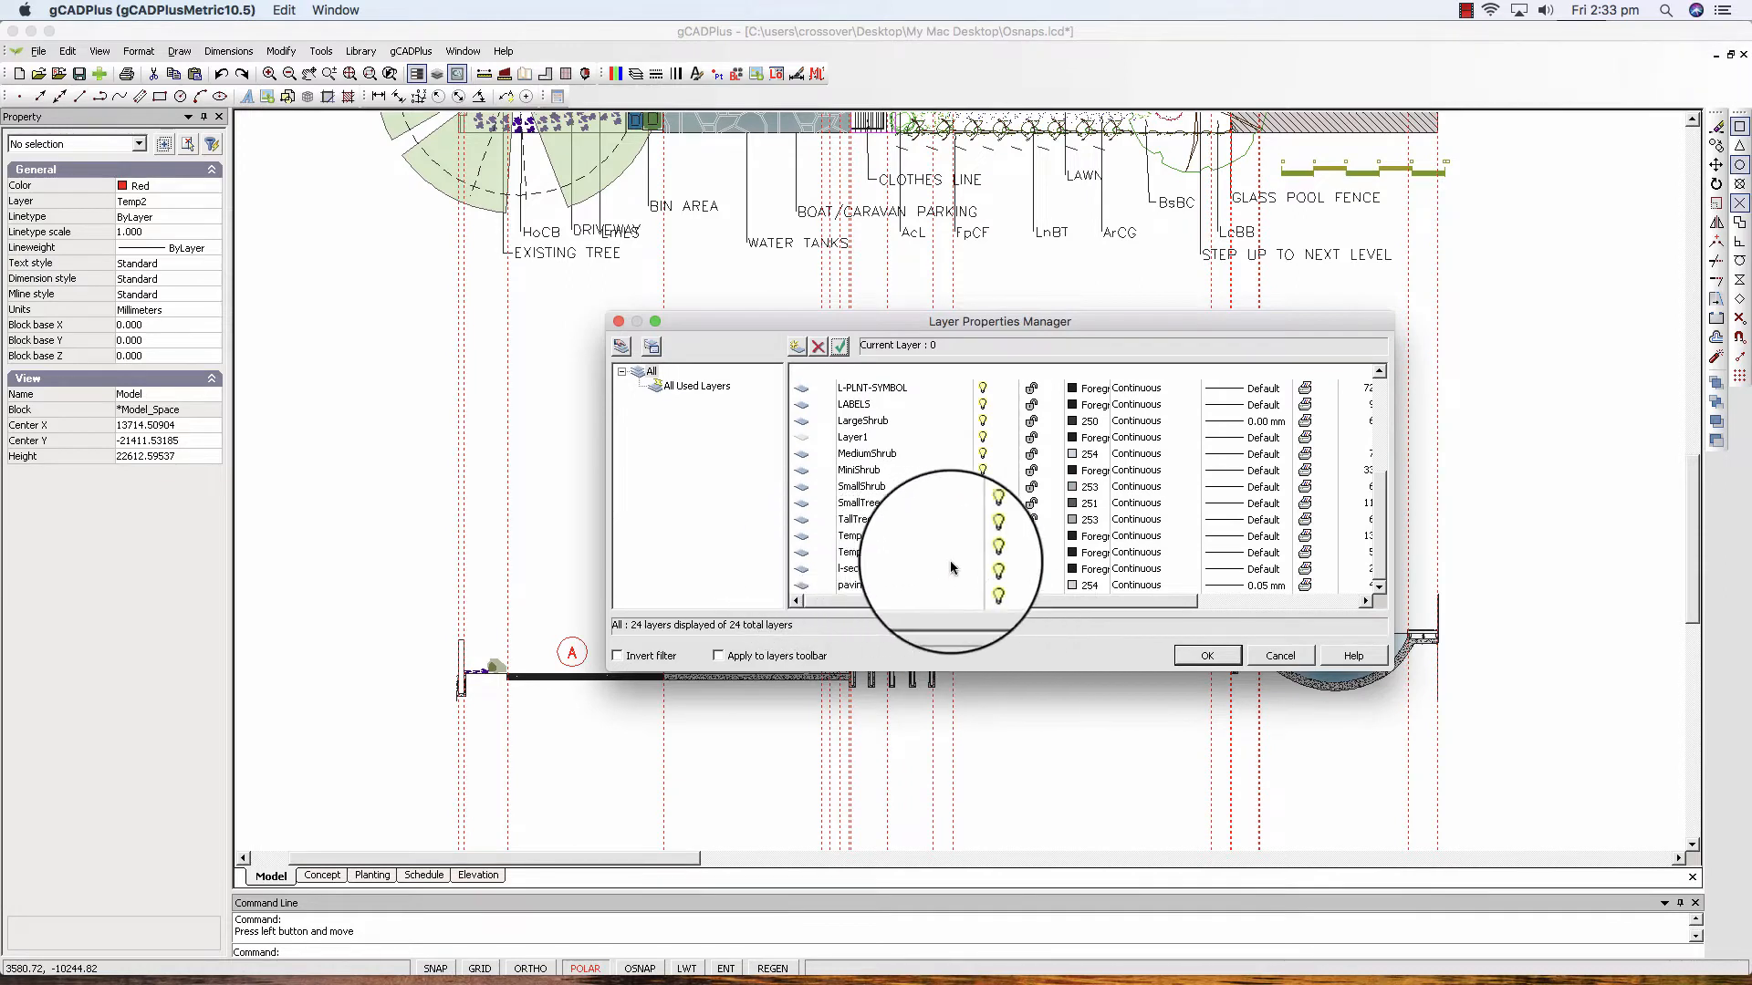
pyautogui.click(981, 552)
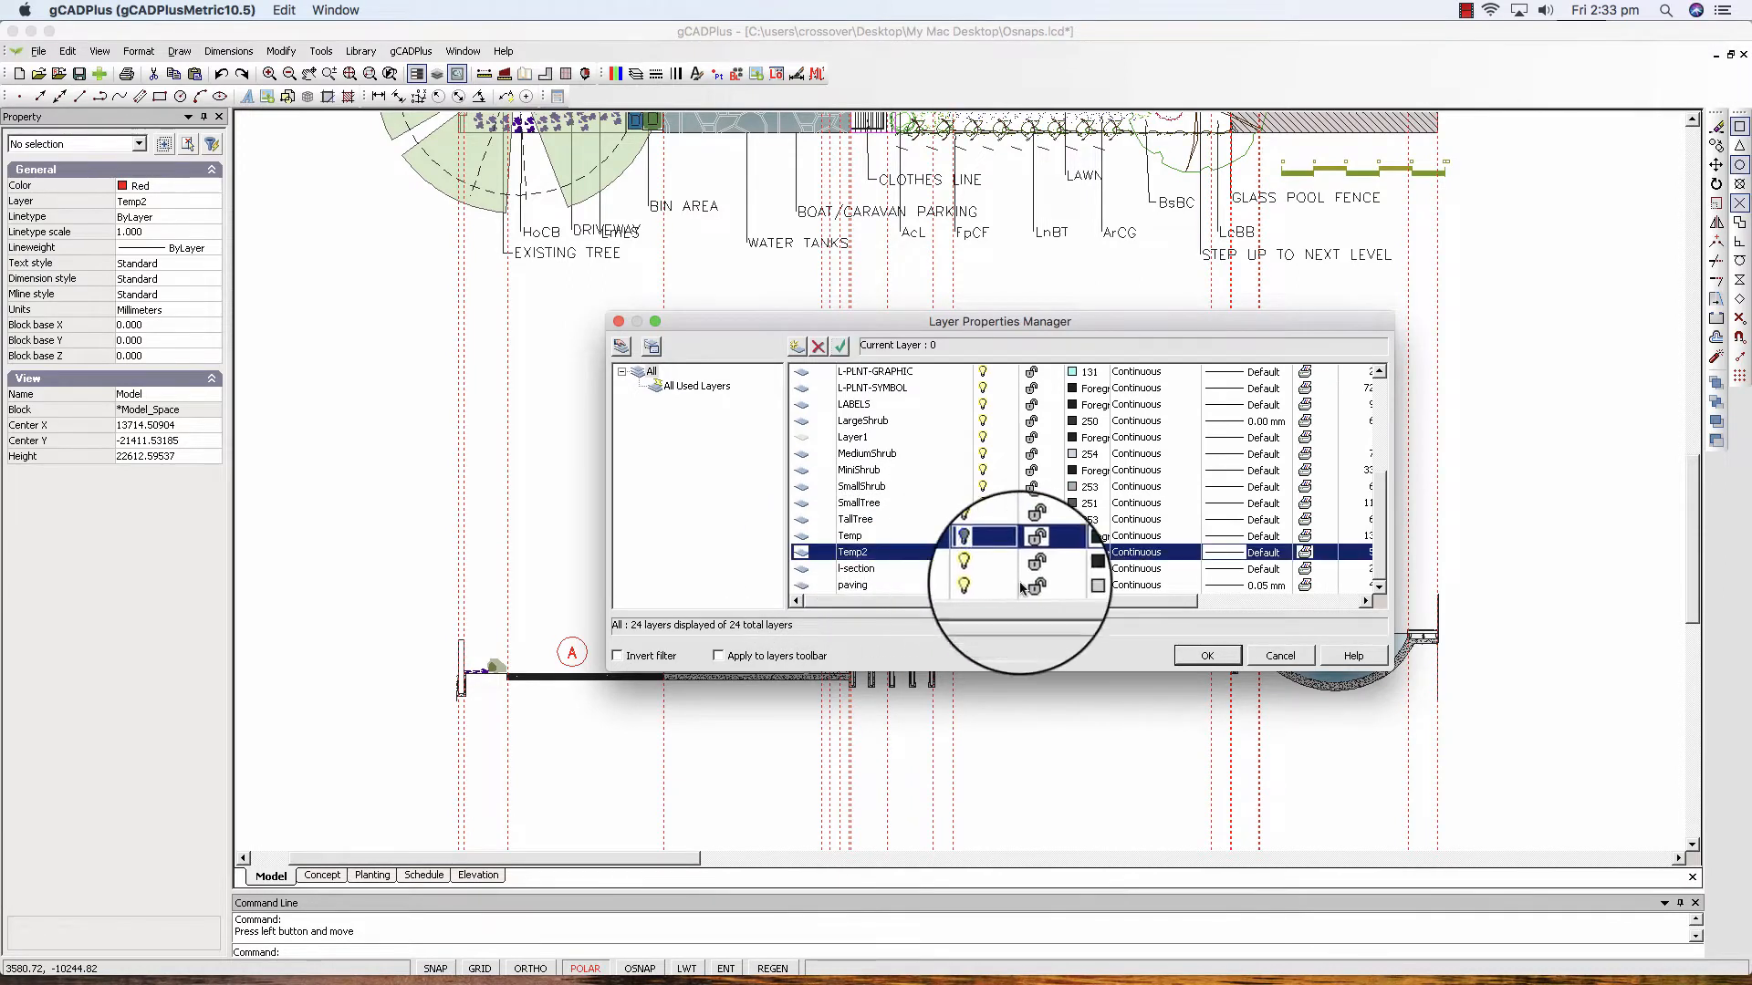
pyautogui.click(1200, 656)
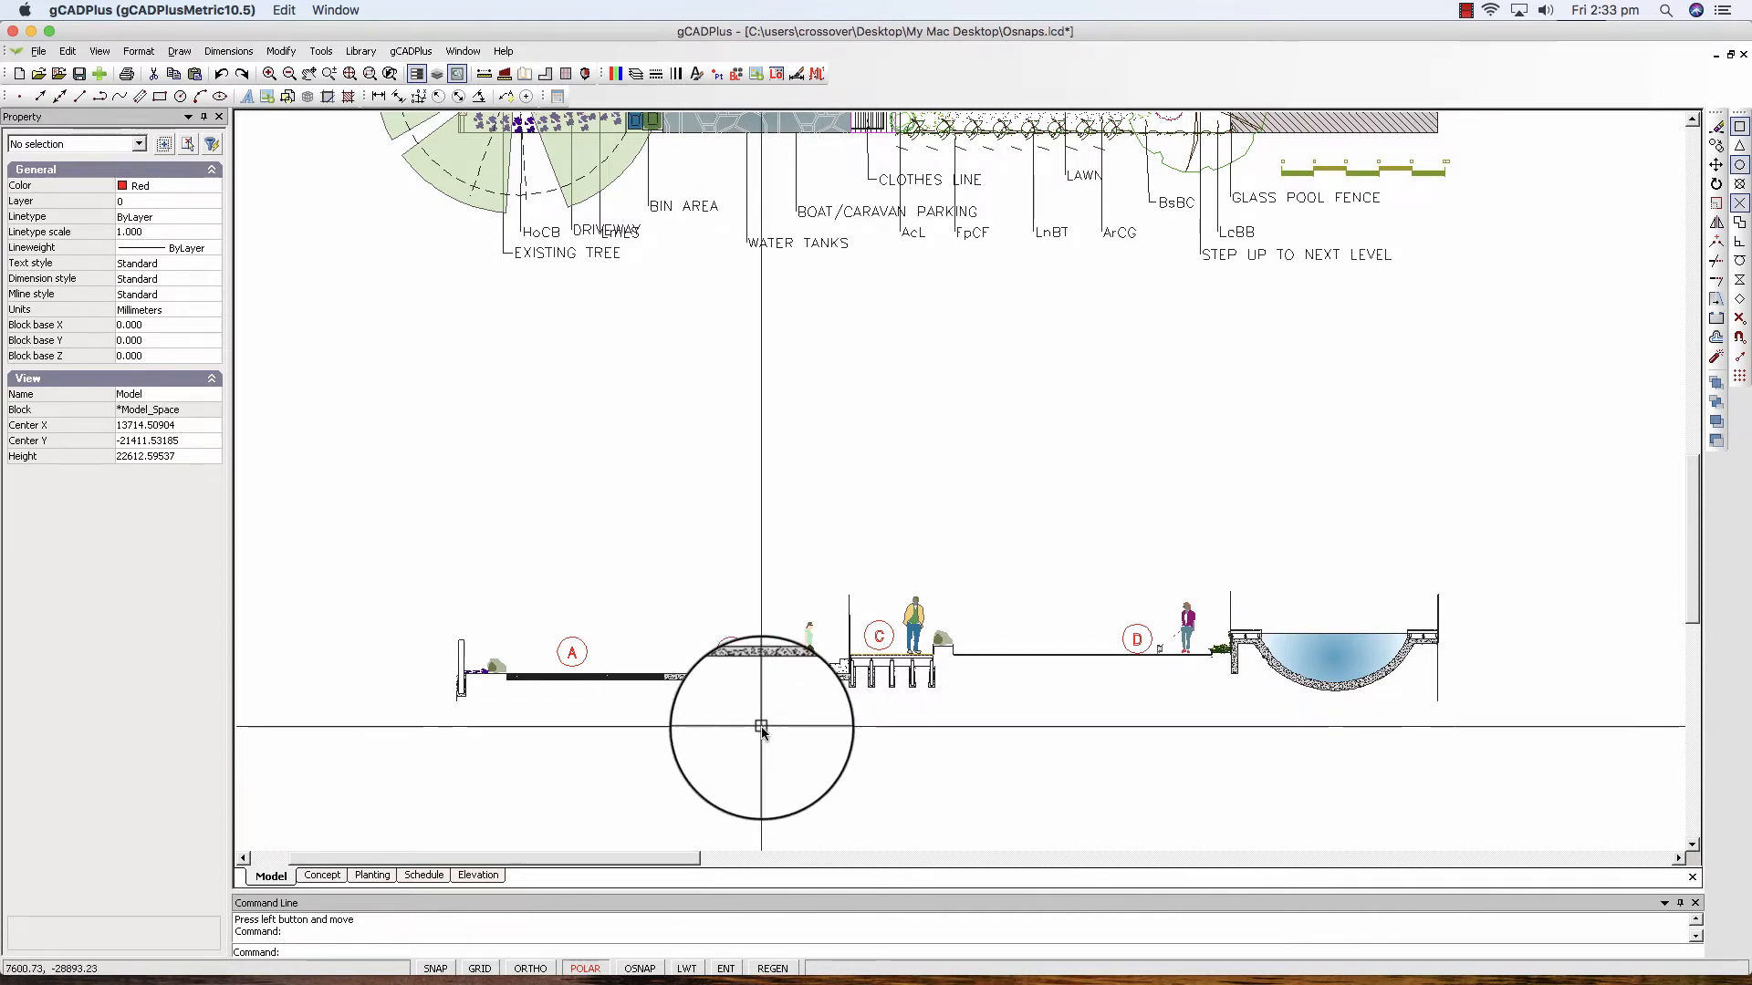
# Review the Concept and Planting layouts, then the Schedule layout, with a zoom window around its plant schedule sheet
pyautogui.click(340, 878)
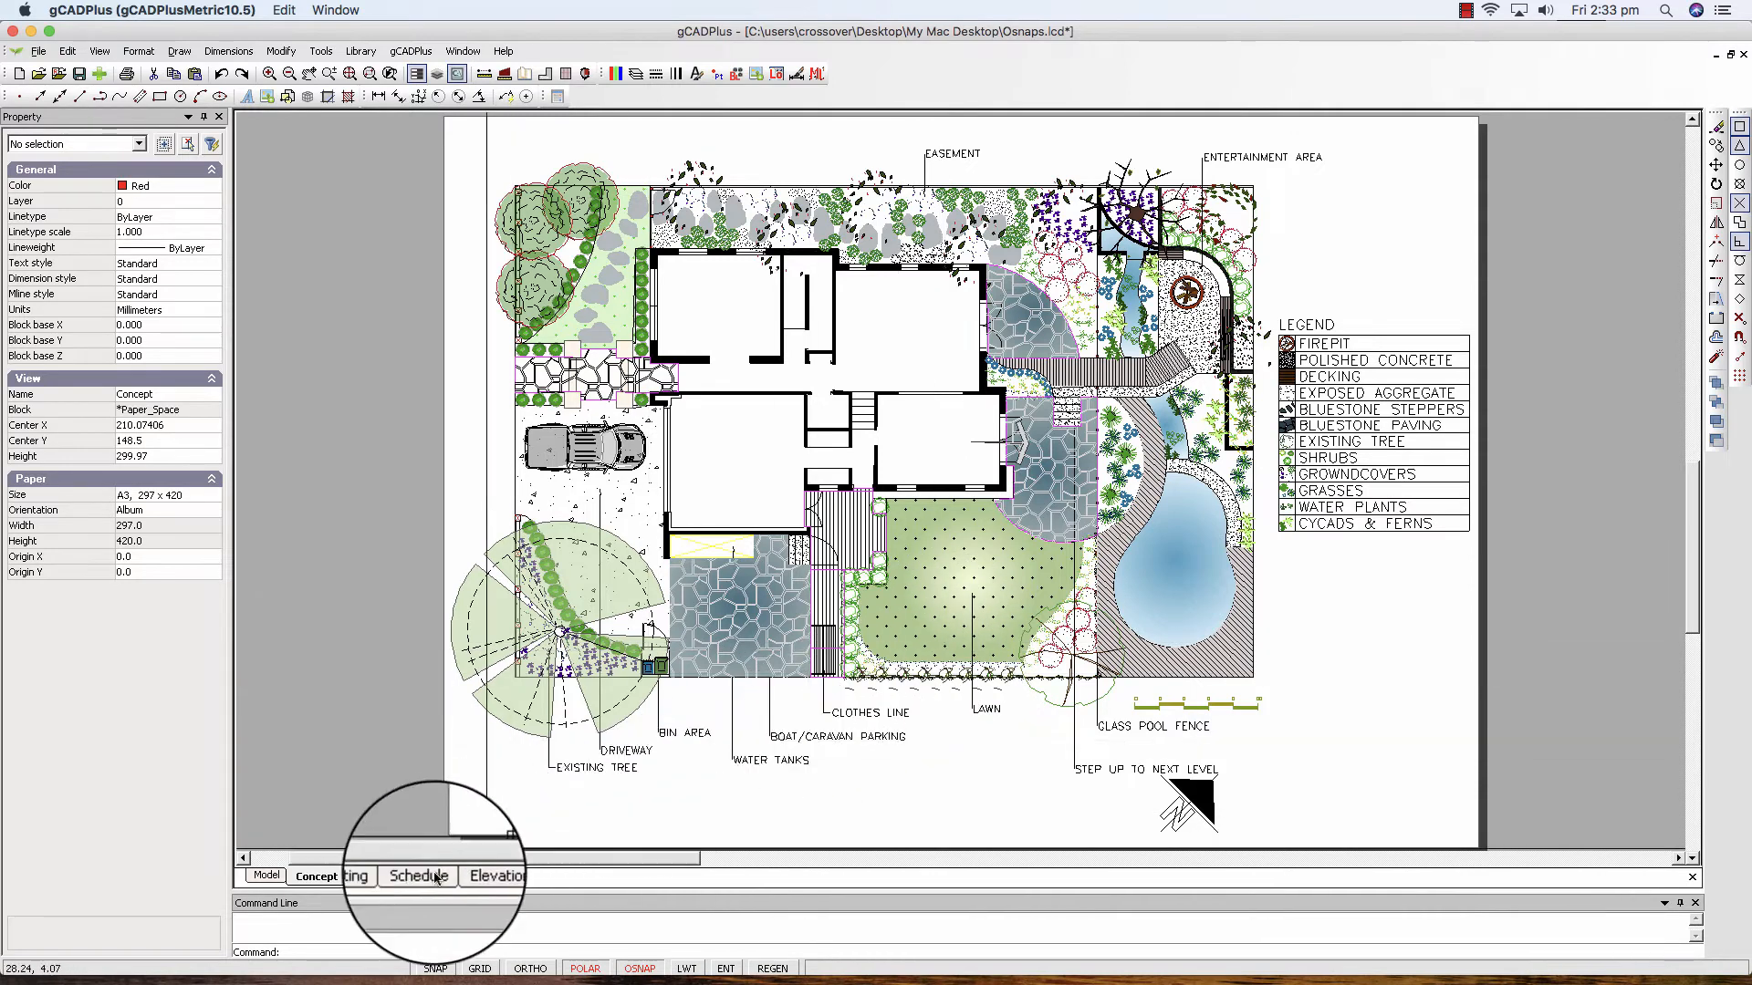
pyautogui.click(378, 876)
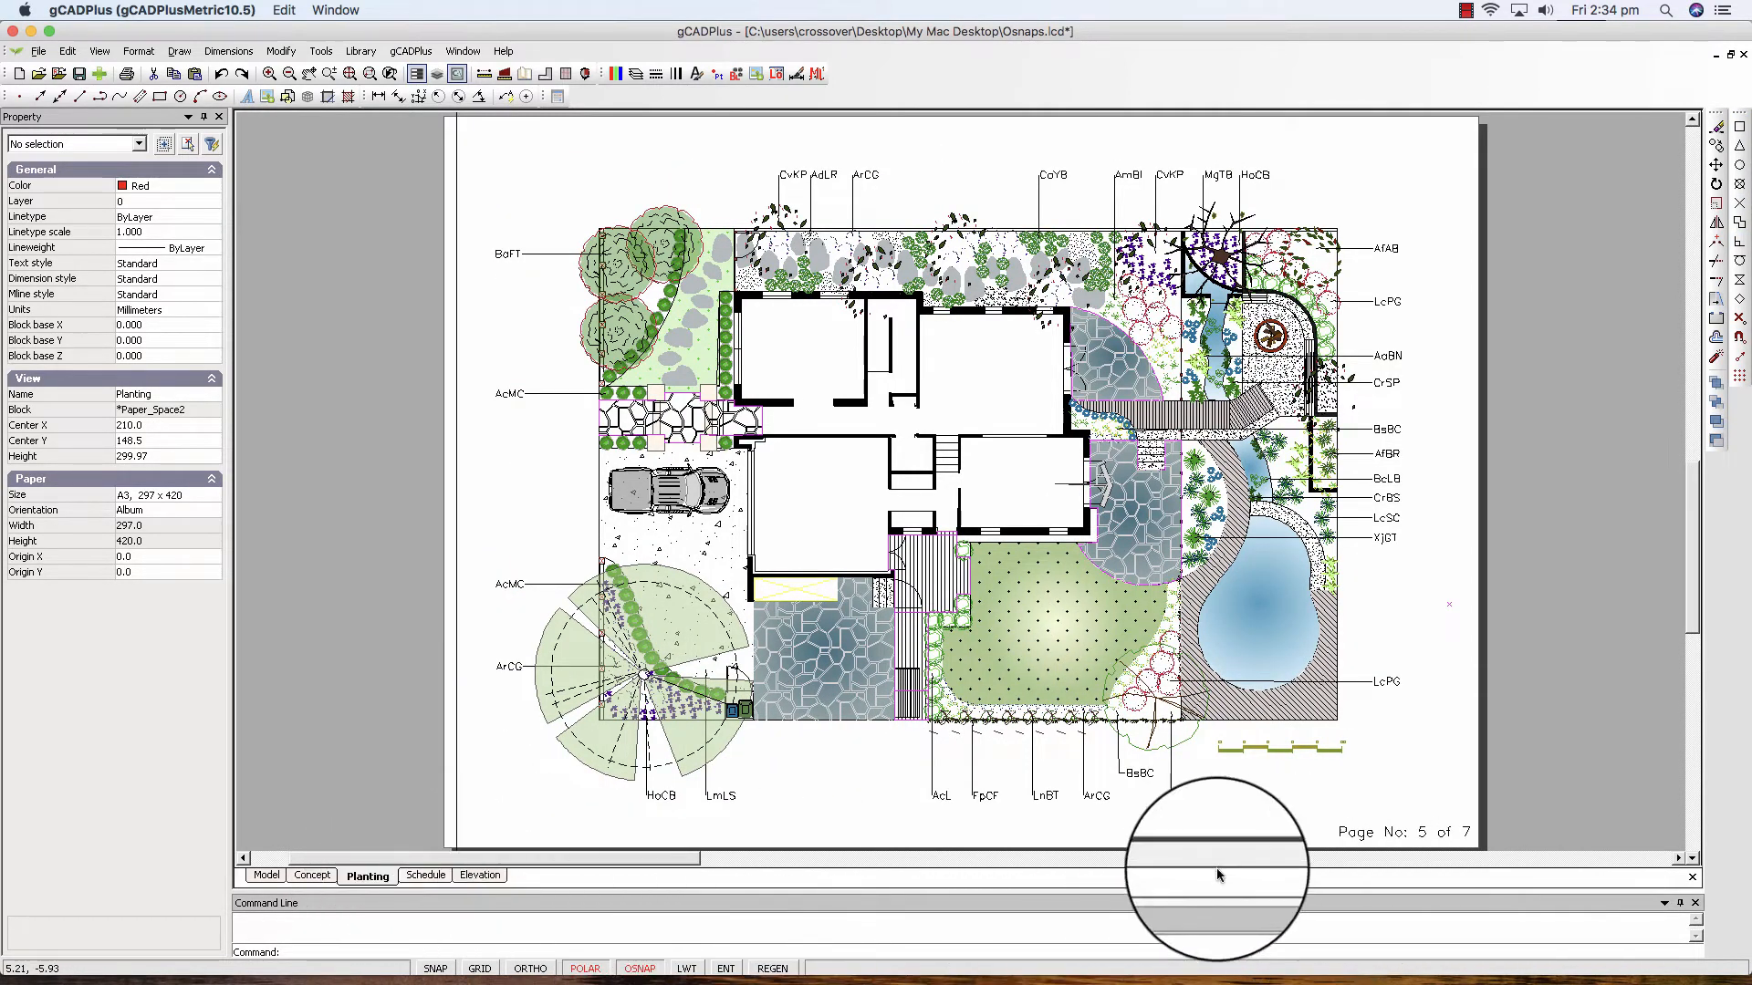
pyautogui.click(427, 875)
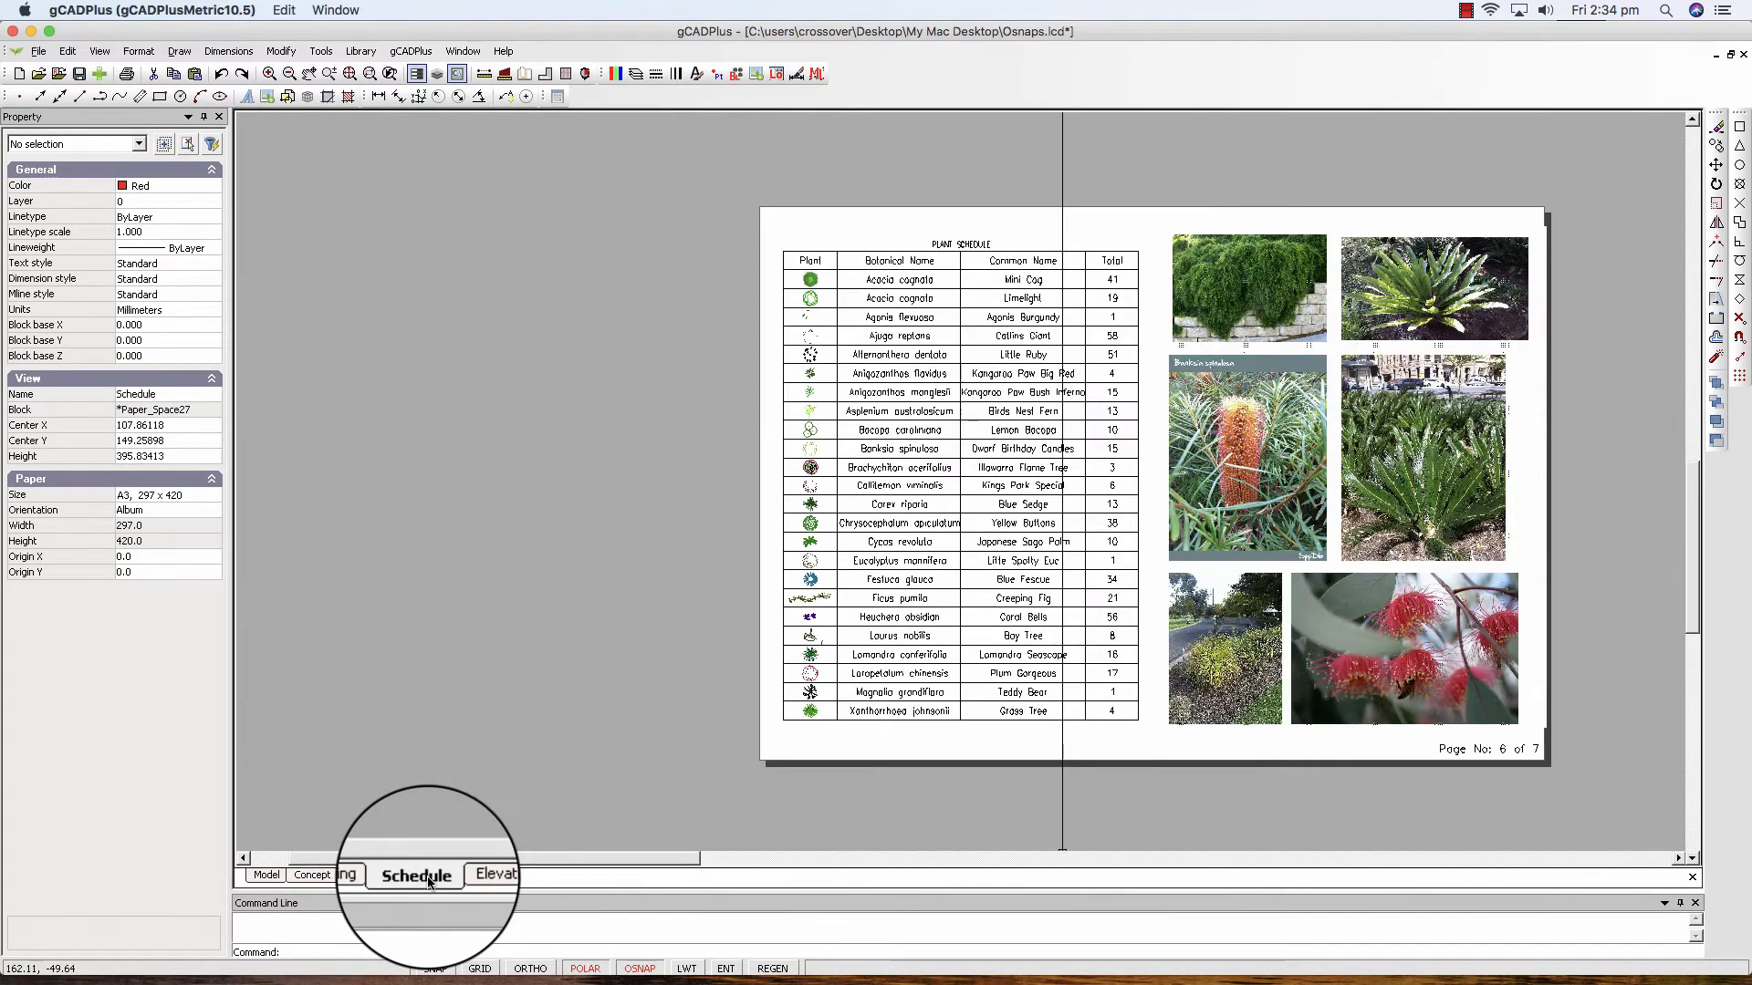
pyautogui.rightClick(546, 735)
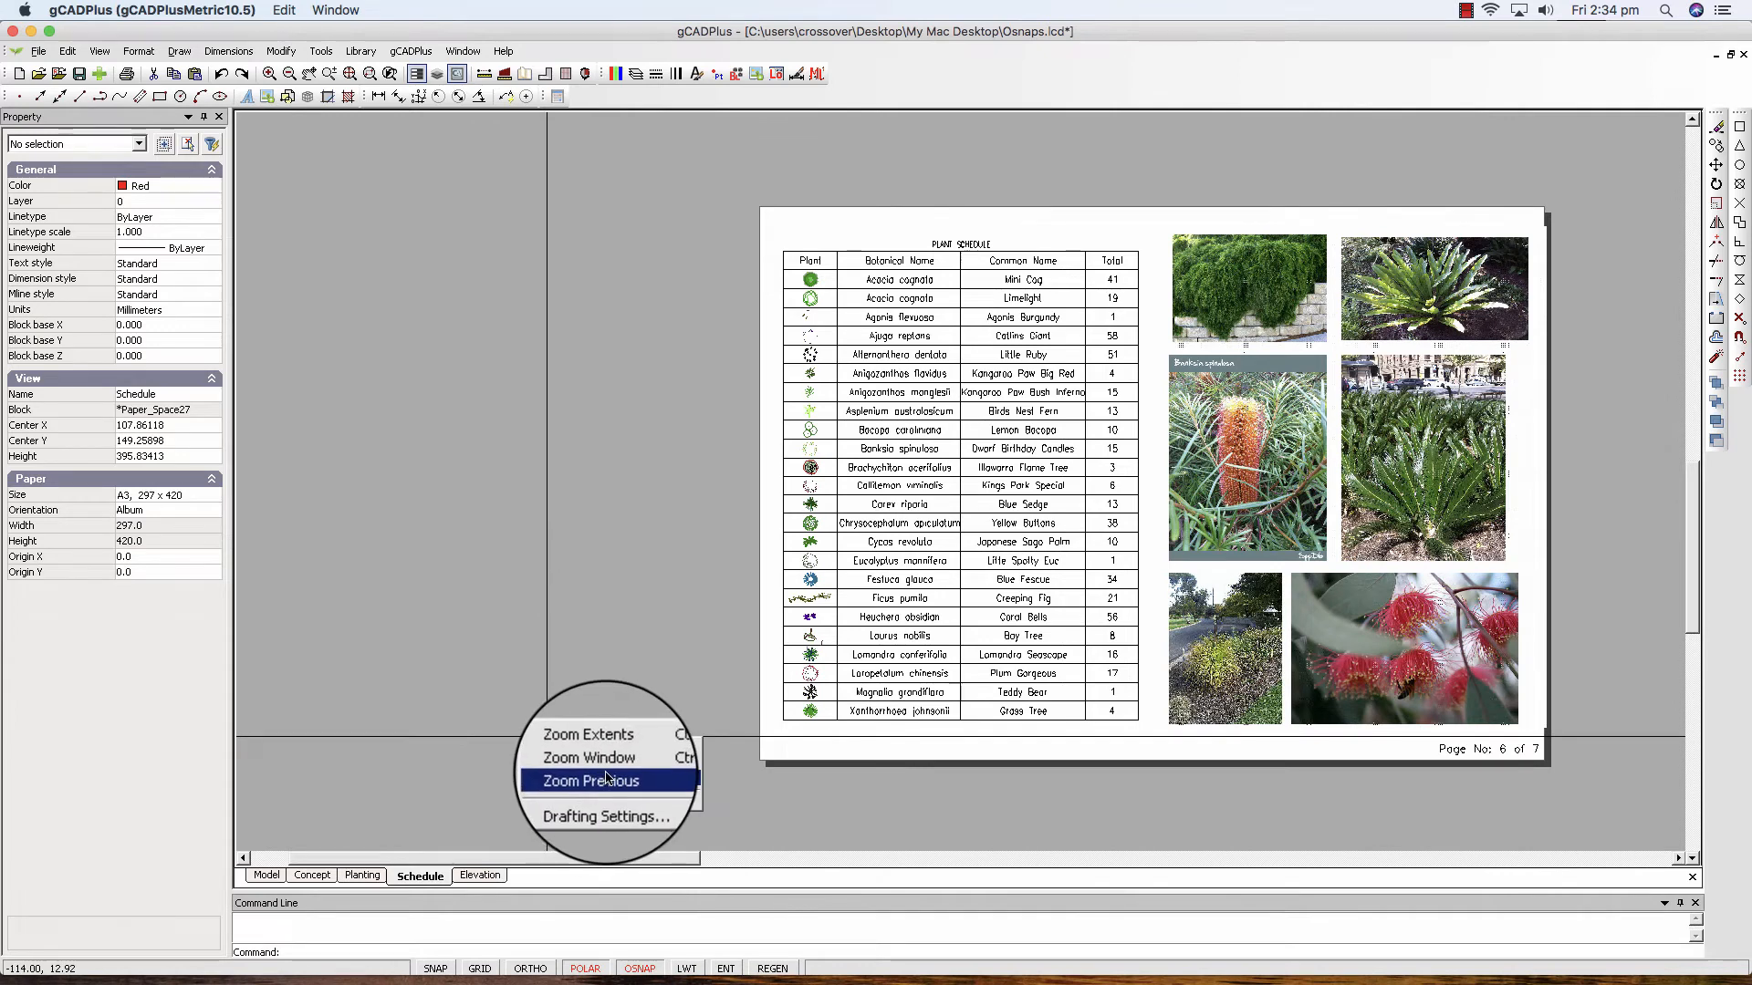
pyautogui.click(606, 766)
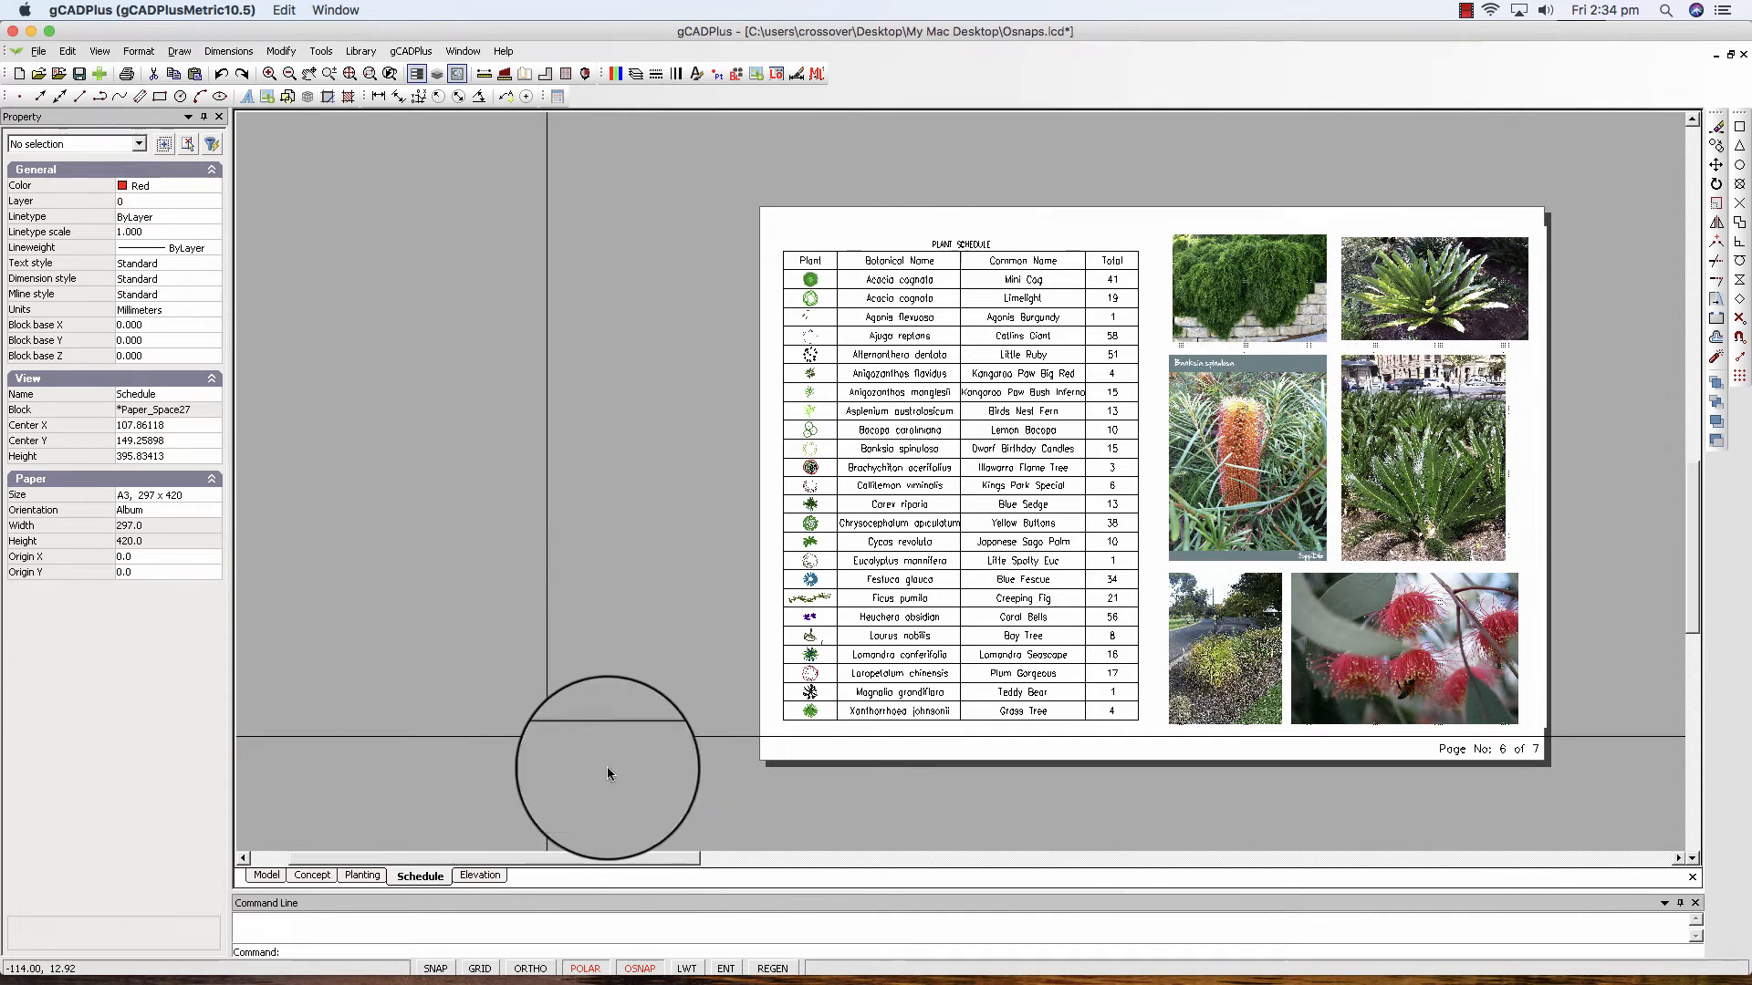
pyautogui.click(763, 217)
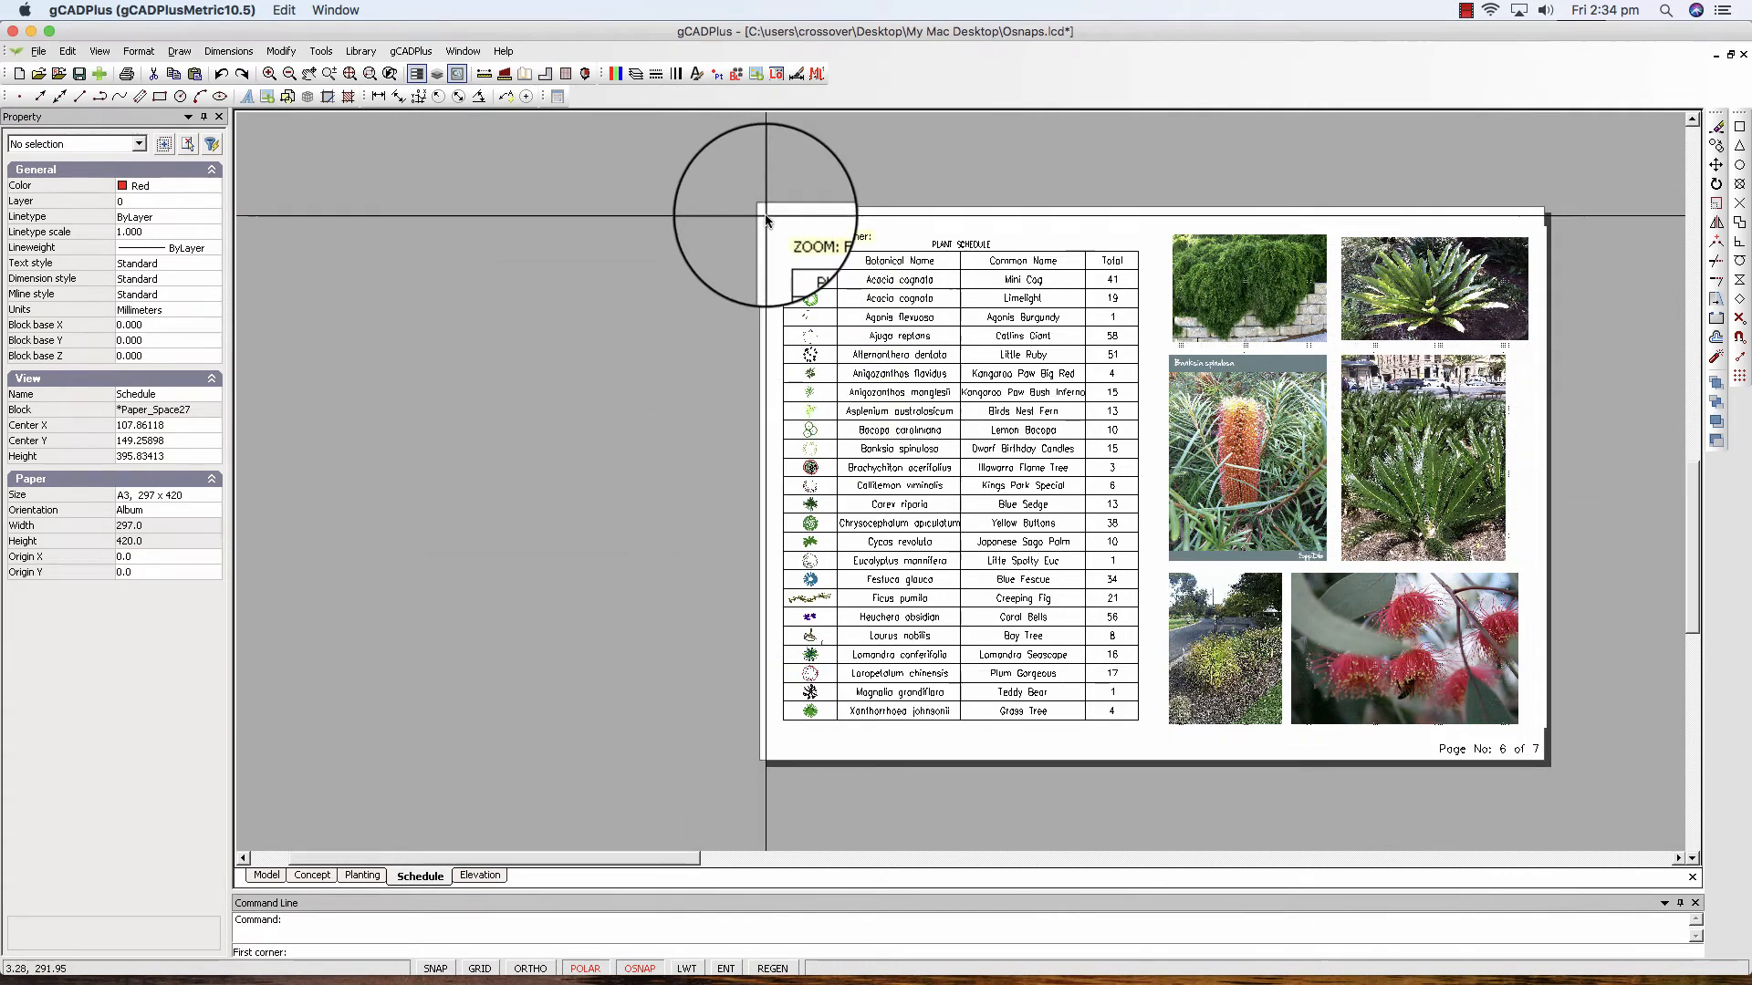
pyautogui.click(1529, 758)
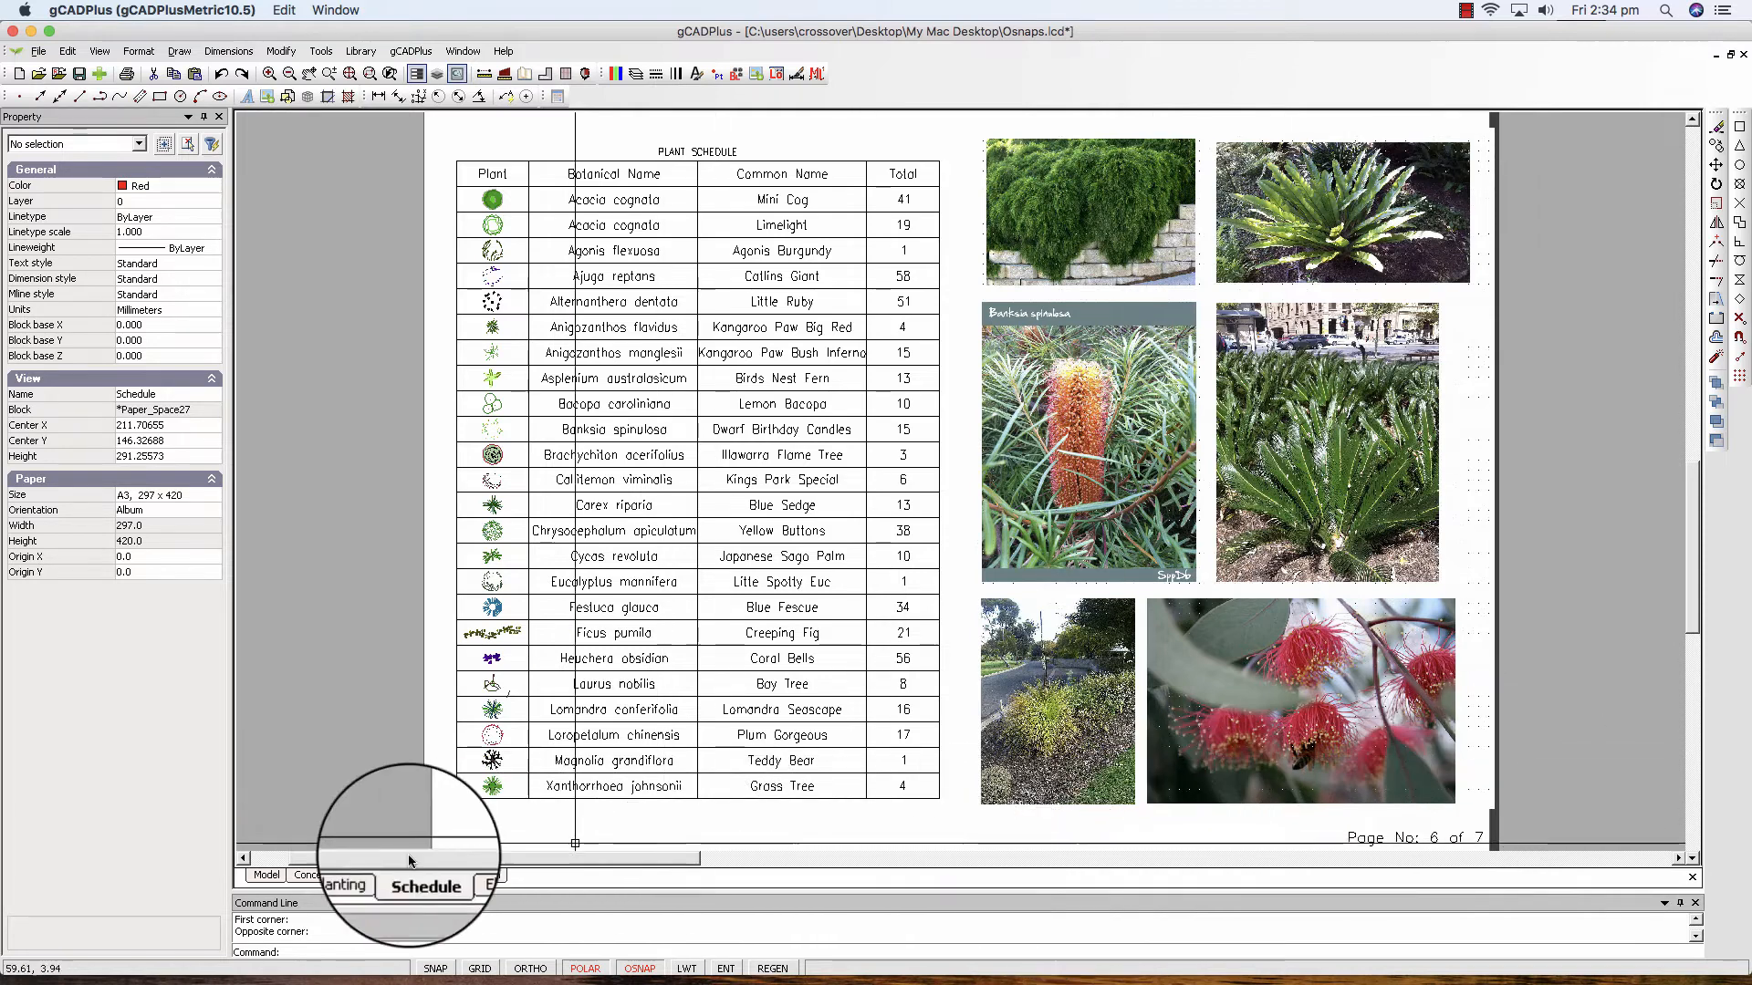
# Inspect the plant data of the topmost green shrub in the model's hedge row and compare it with the Schedule layout's plant list
pyautogui.click(267, 875)
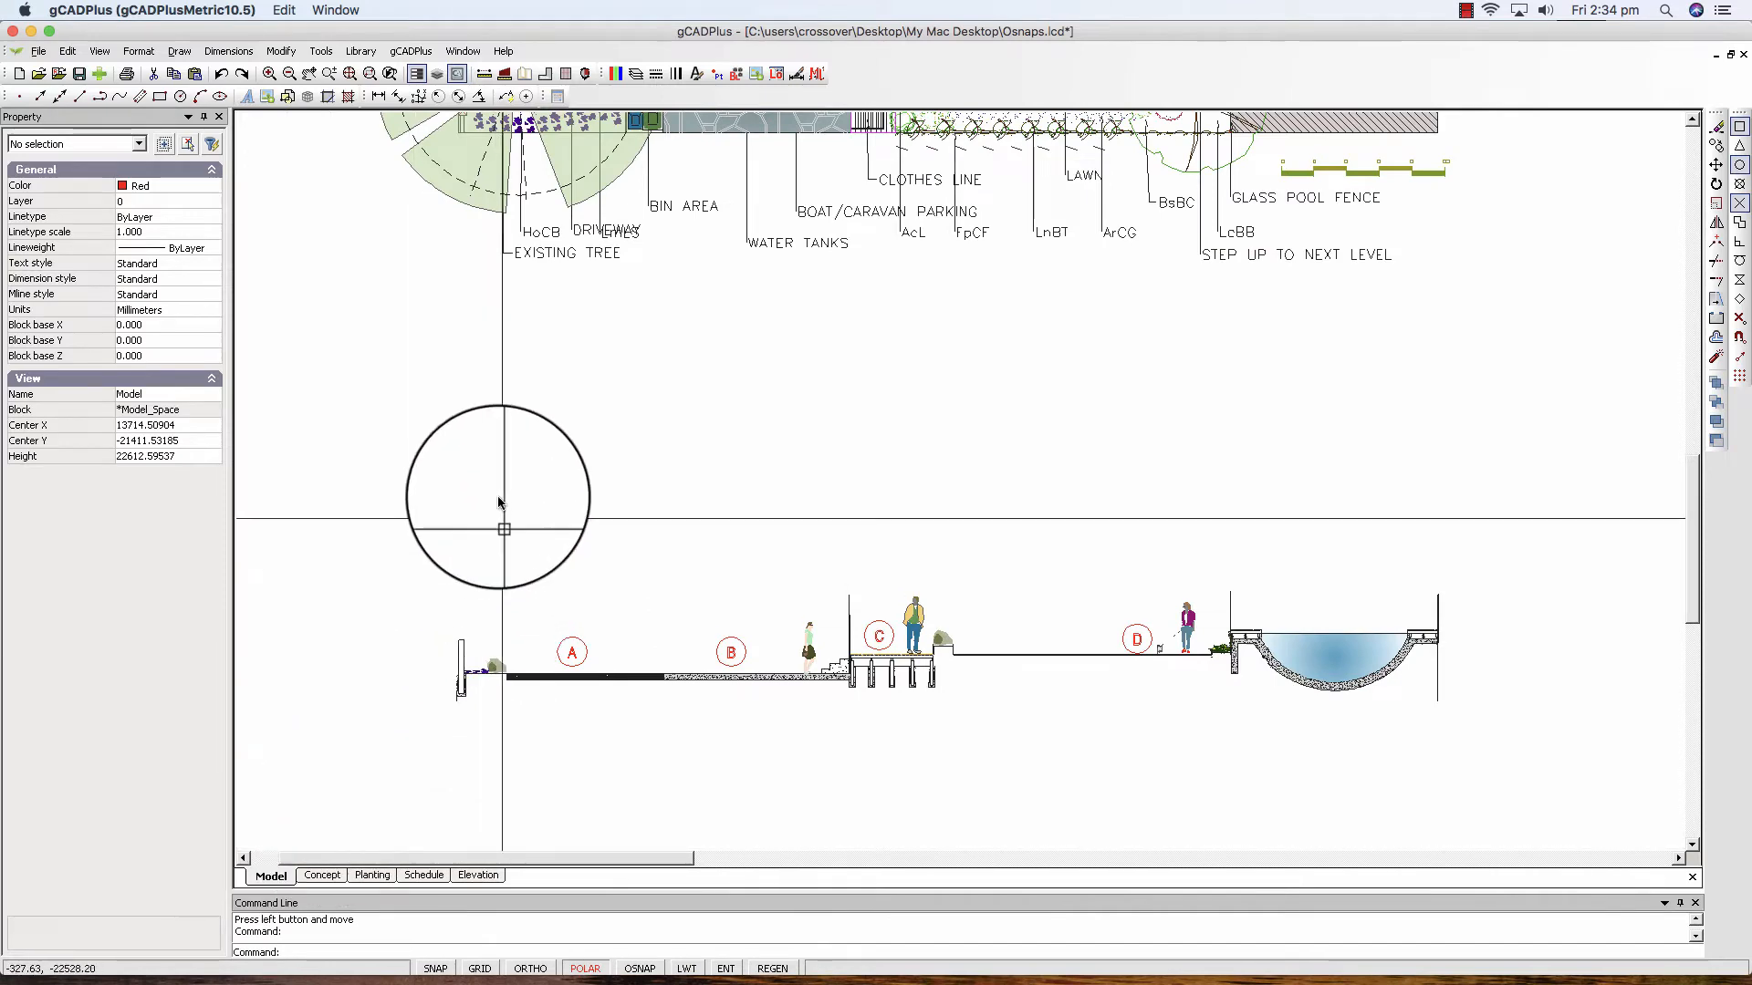
pyautogui.scroll(-4, 470, 528)
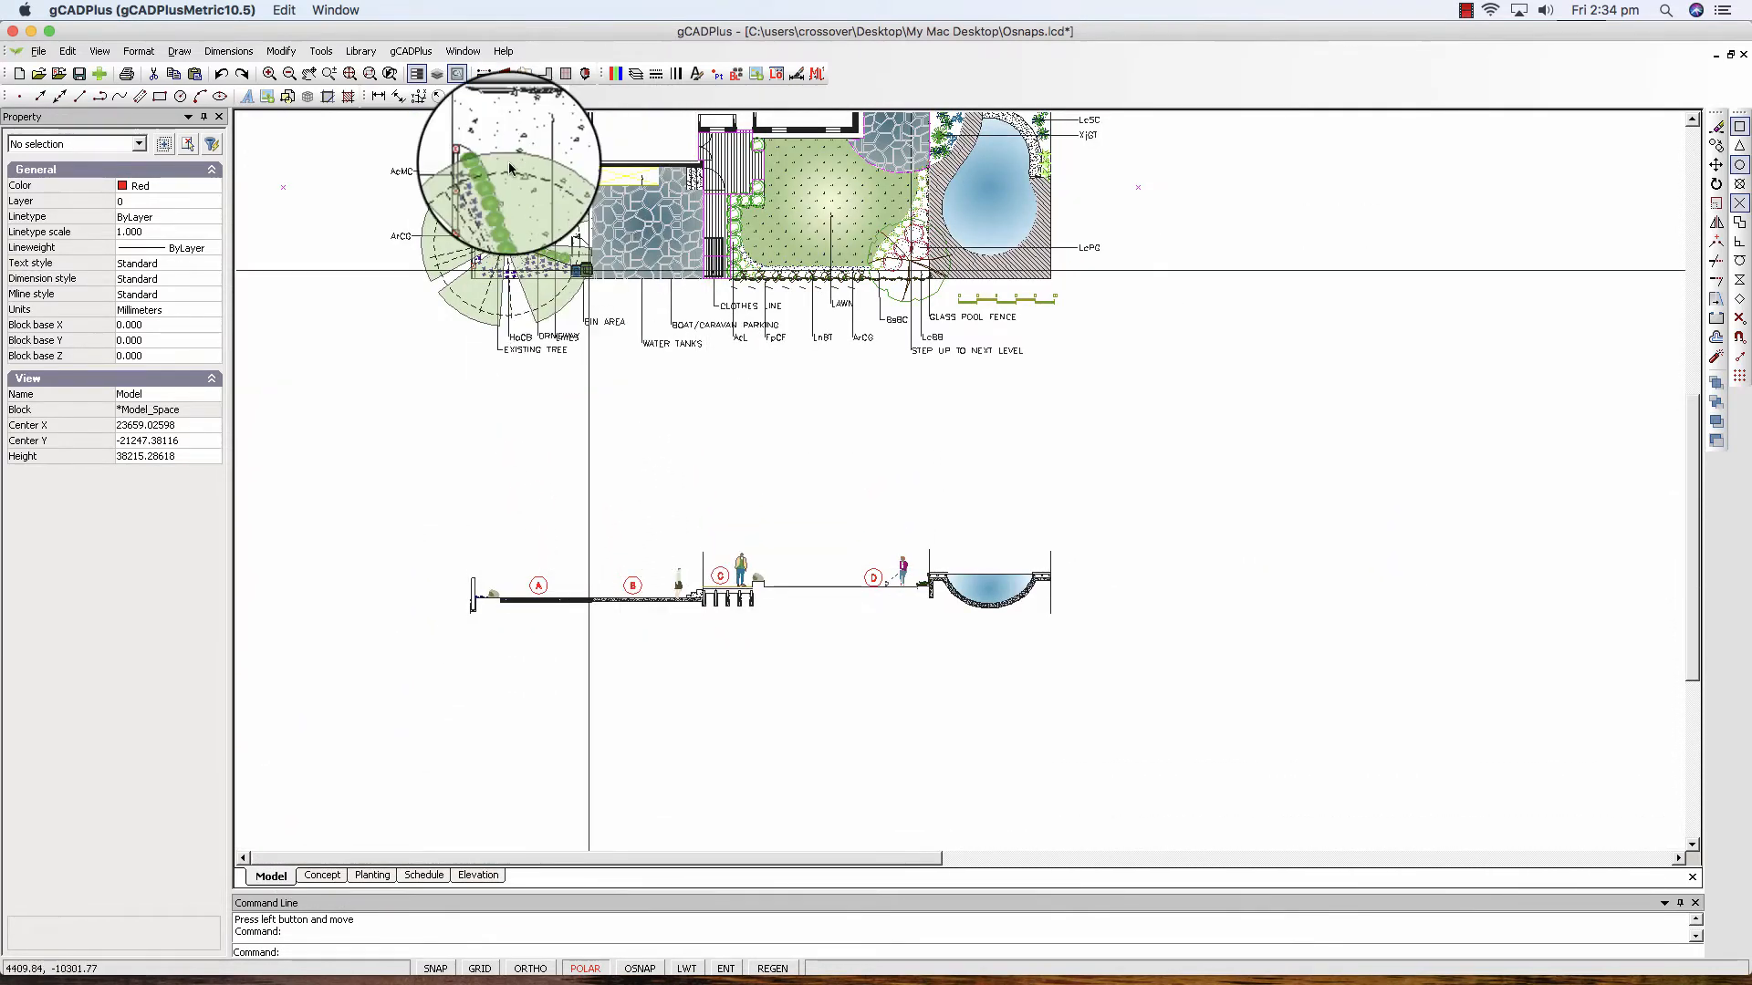
pyautogui.scroll(5, 487, 160)
pyautogui.scroll(6, 475, 157)
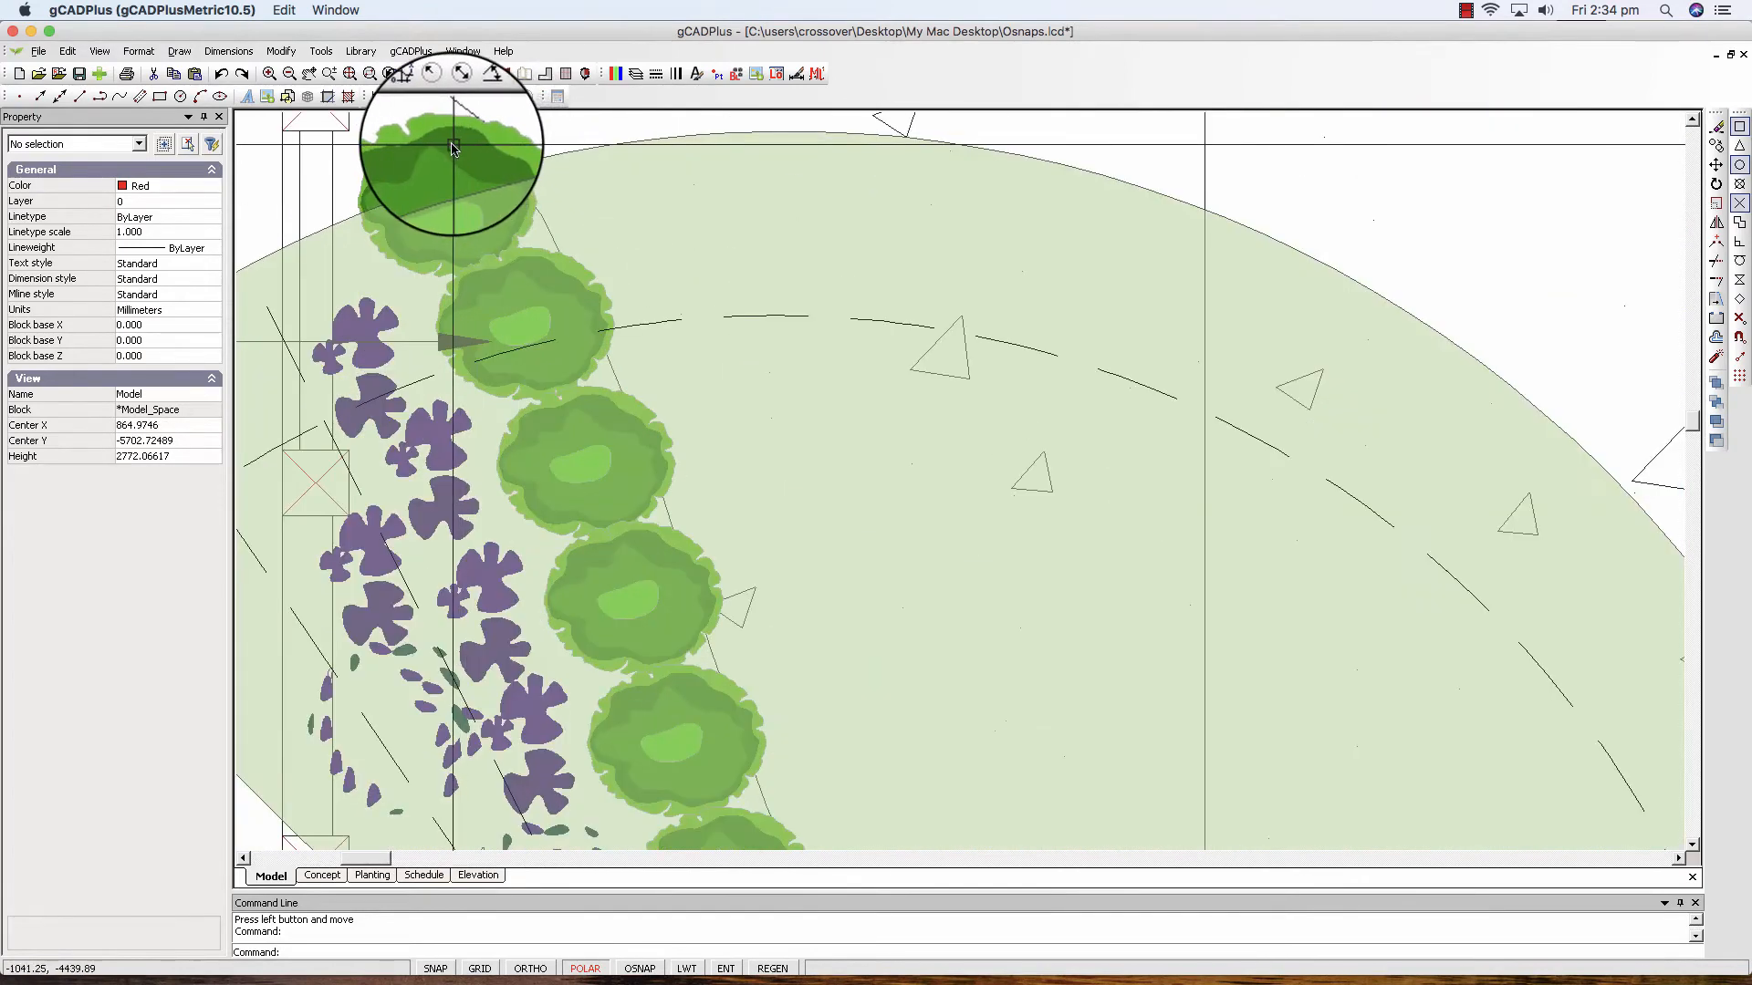
pyautogui.click(447, 158)
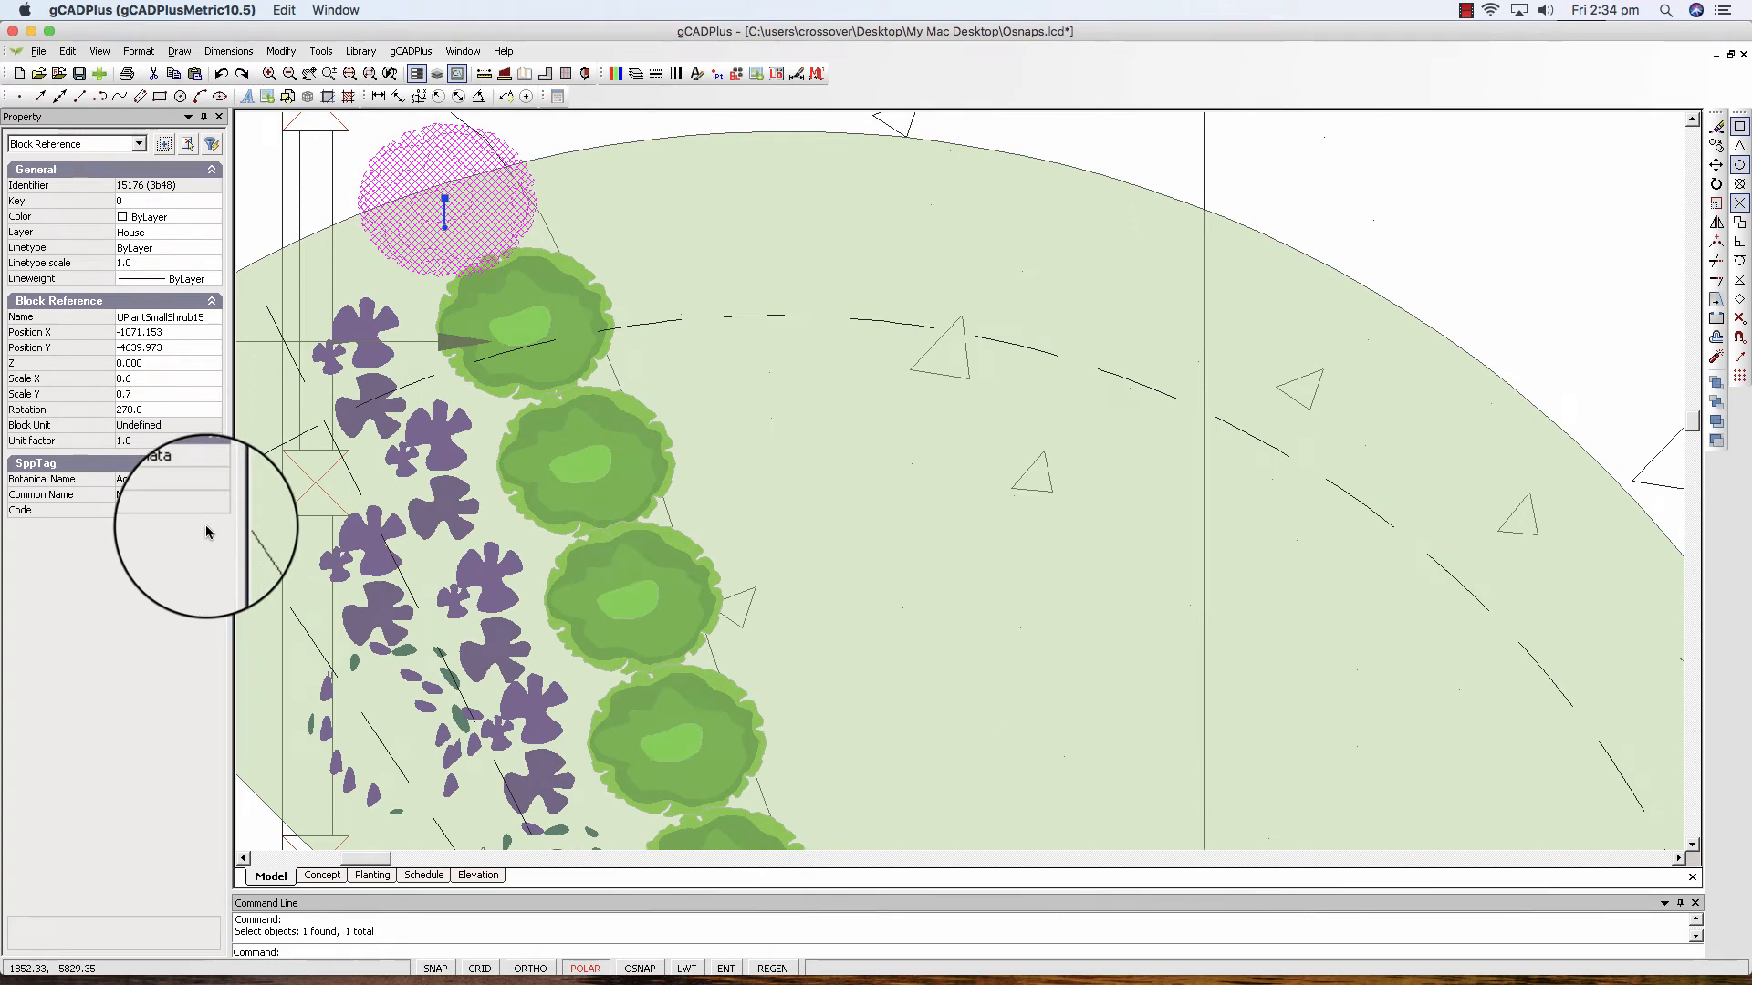
pyautogui.click(442, 876)
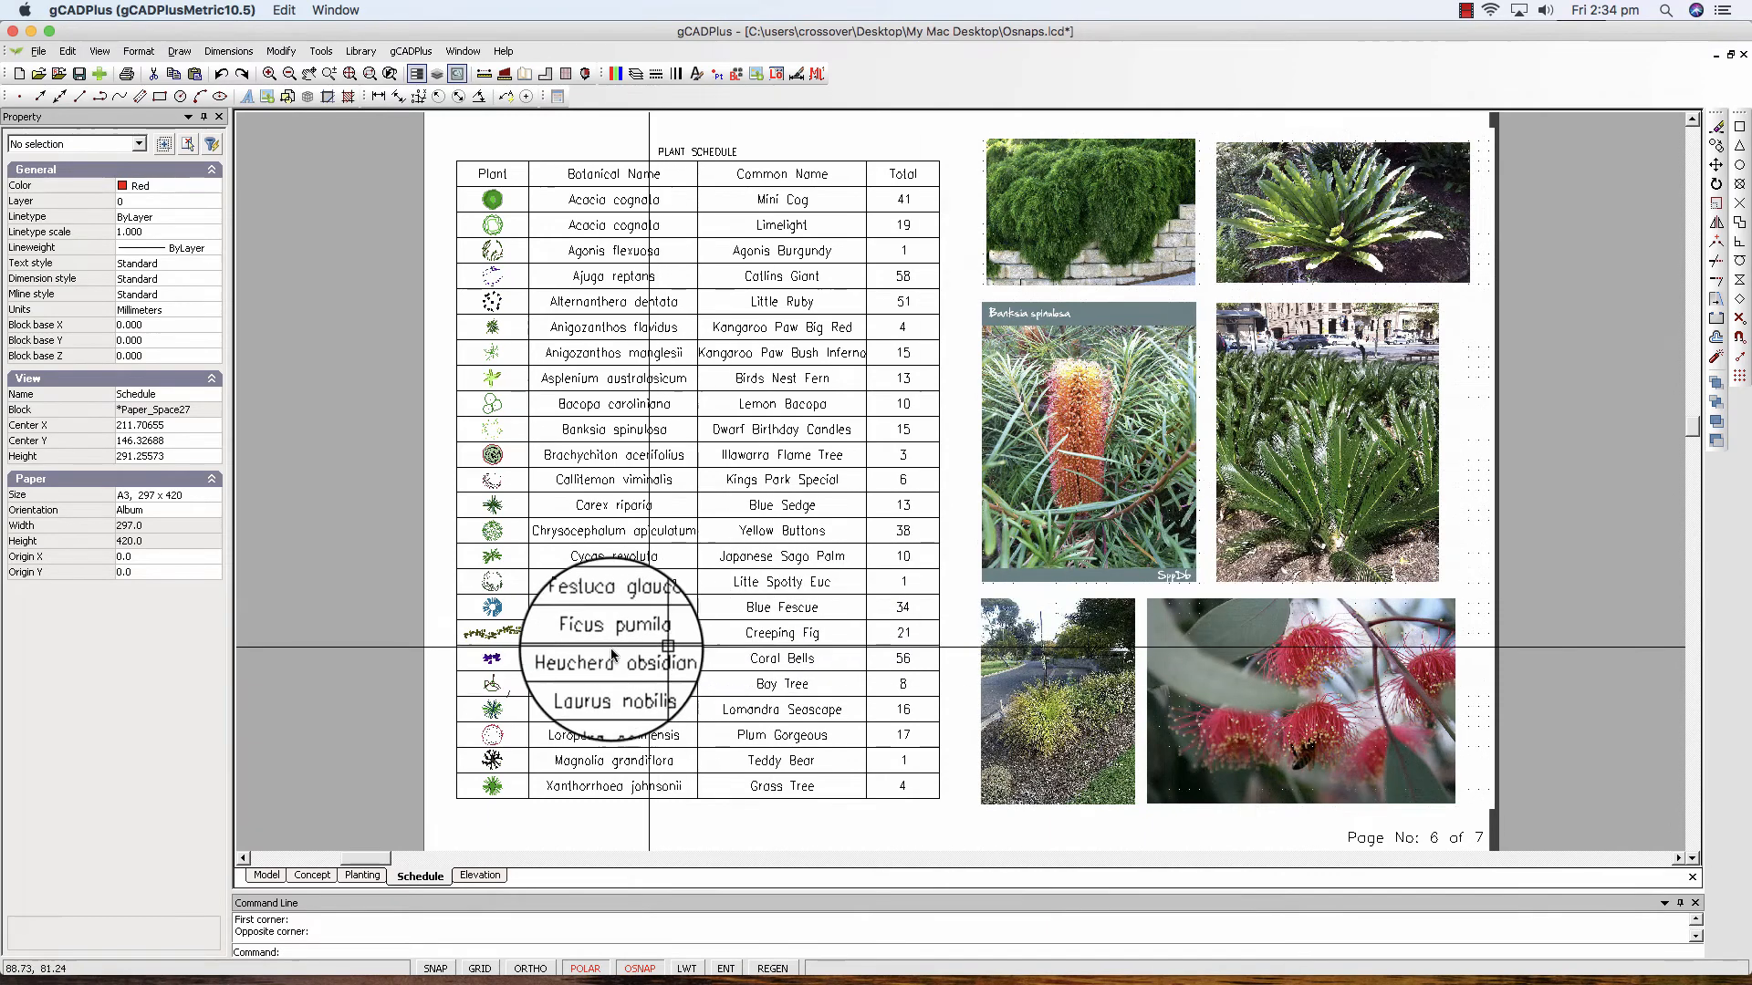
# Open the Elevation layout and inspect the scale and properties of the detail B viewport
pyautogui.click(488, 876)
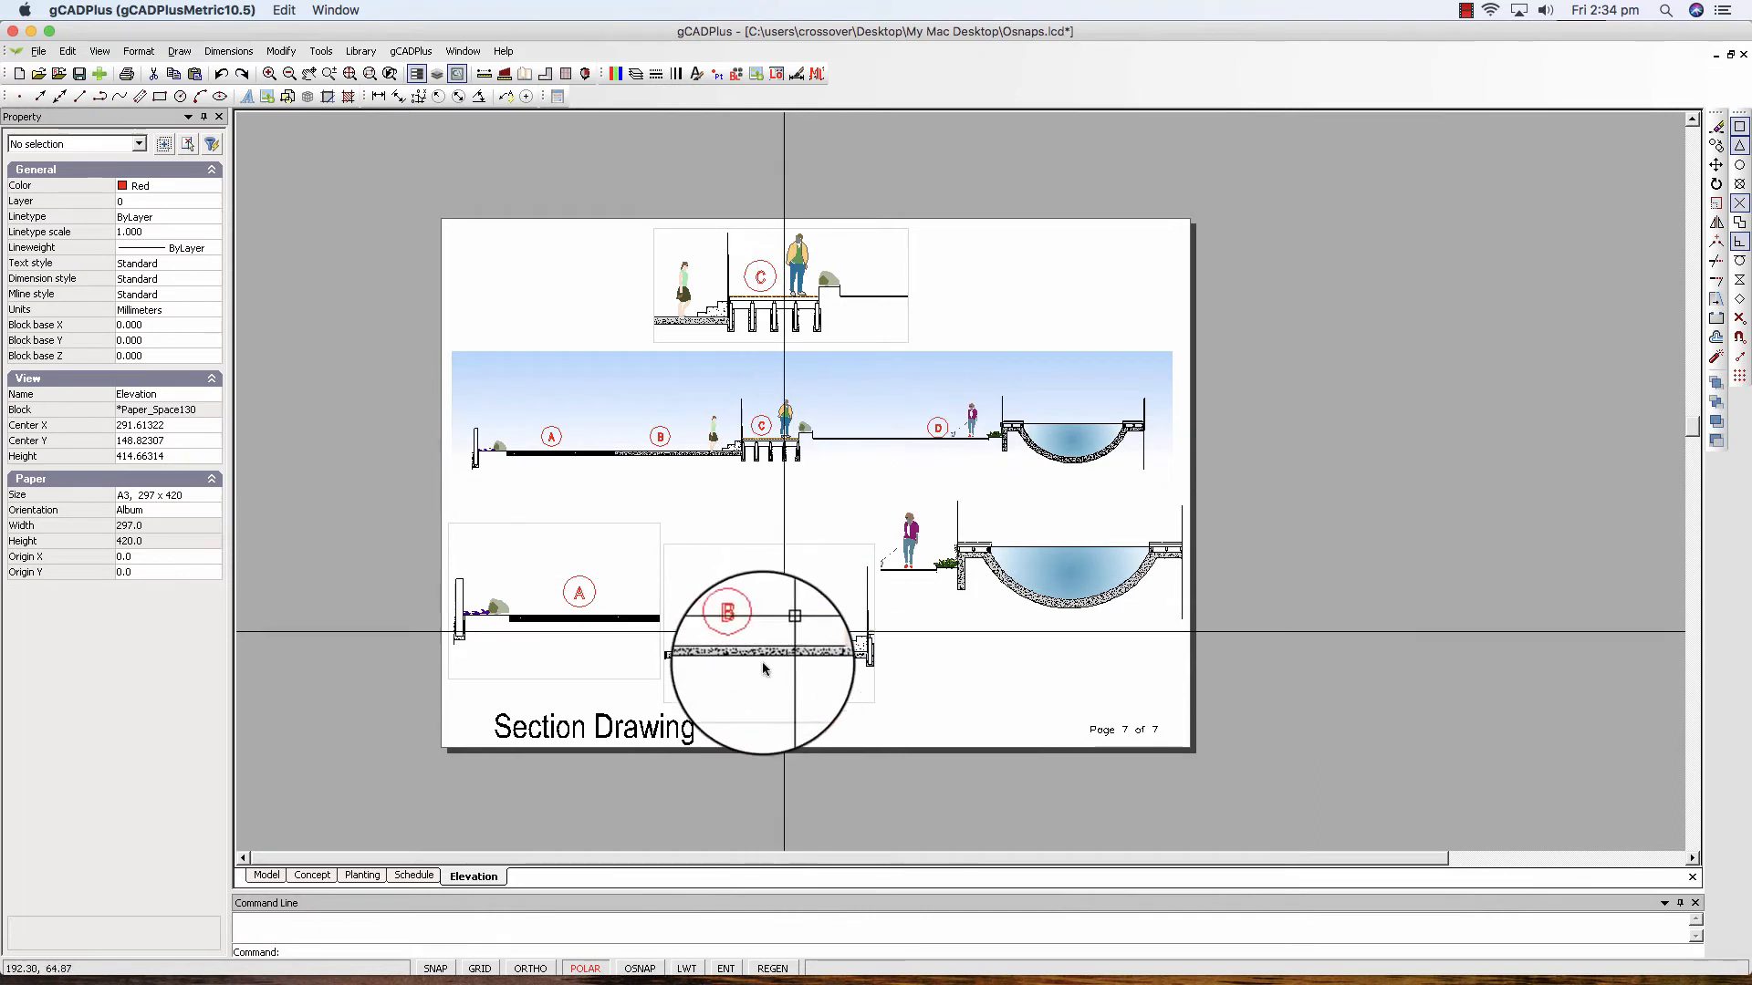
pyautogui.click(739, 703)
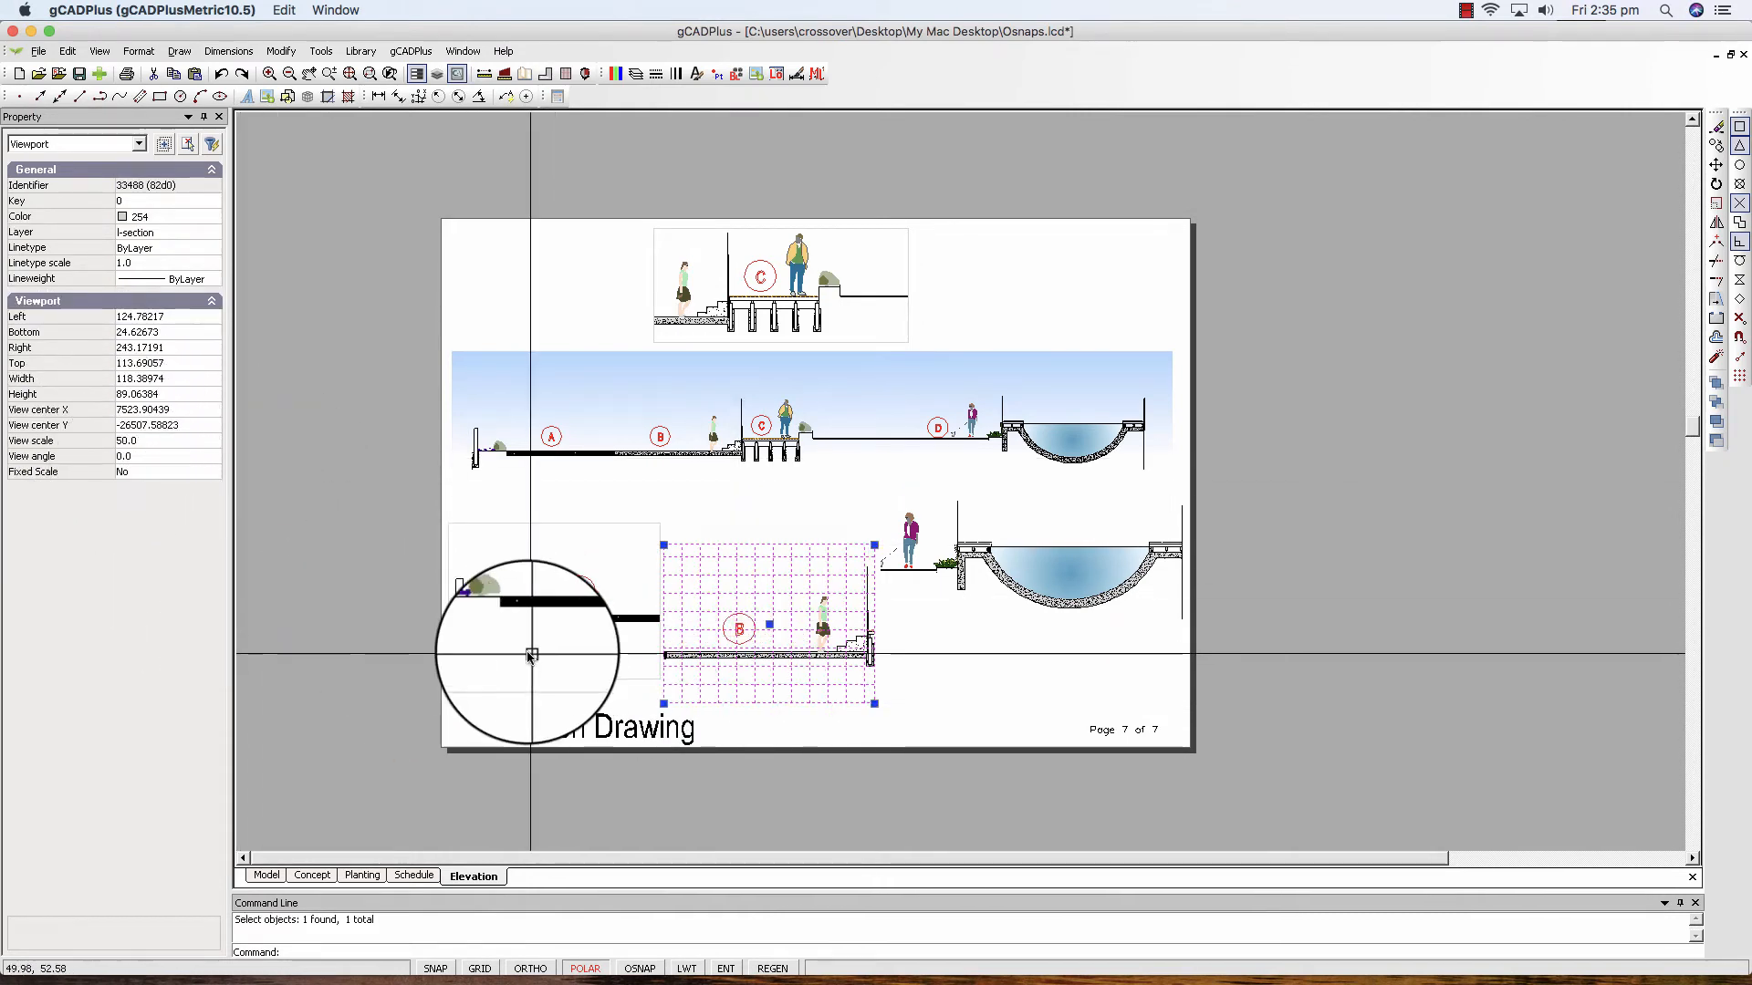
pyautogui.press('Escape')
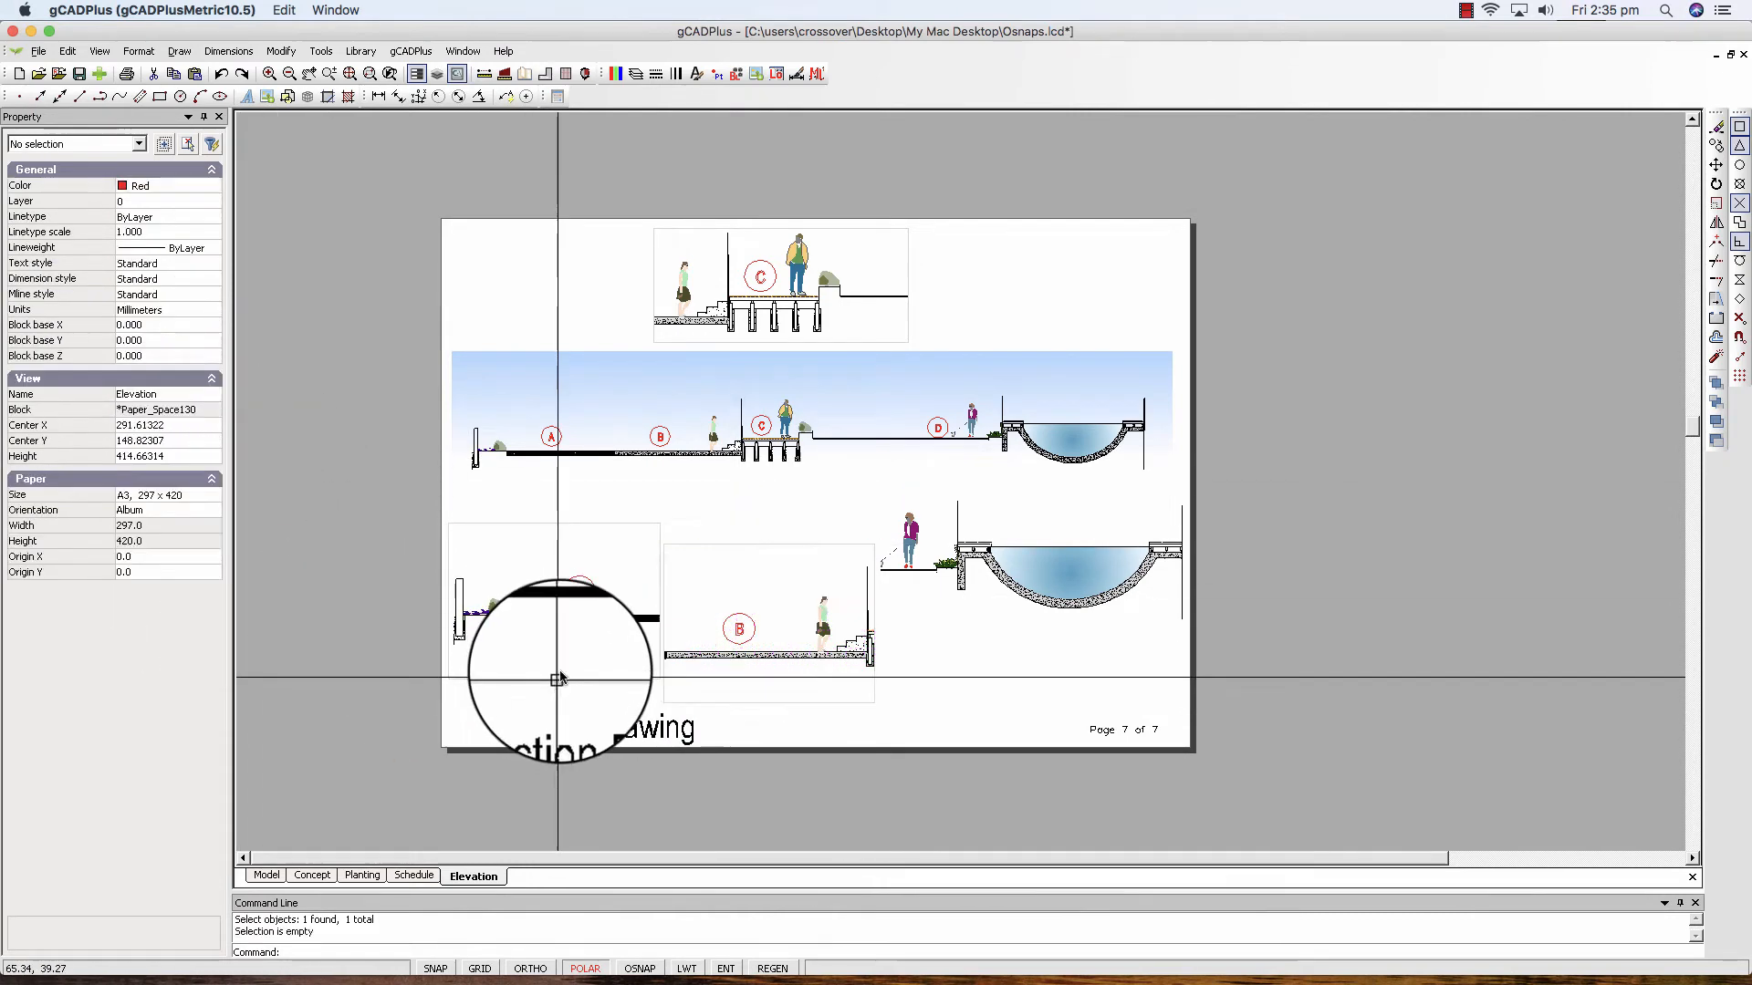
# Inspect the properties of the full cross section's viewport alone, excluding the blue sky background from the selection, and clear the selection
pyautogui.click(1228, 473)
pyautogui.click(1102, 438)
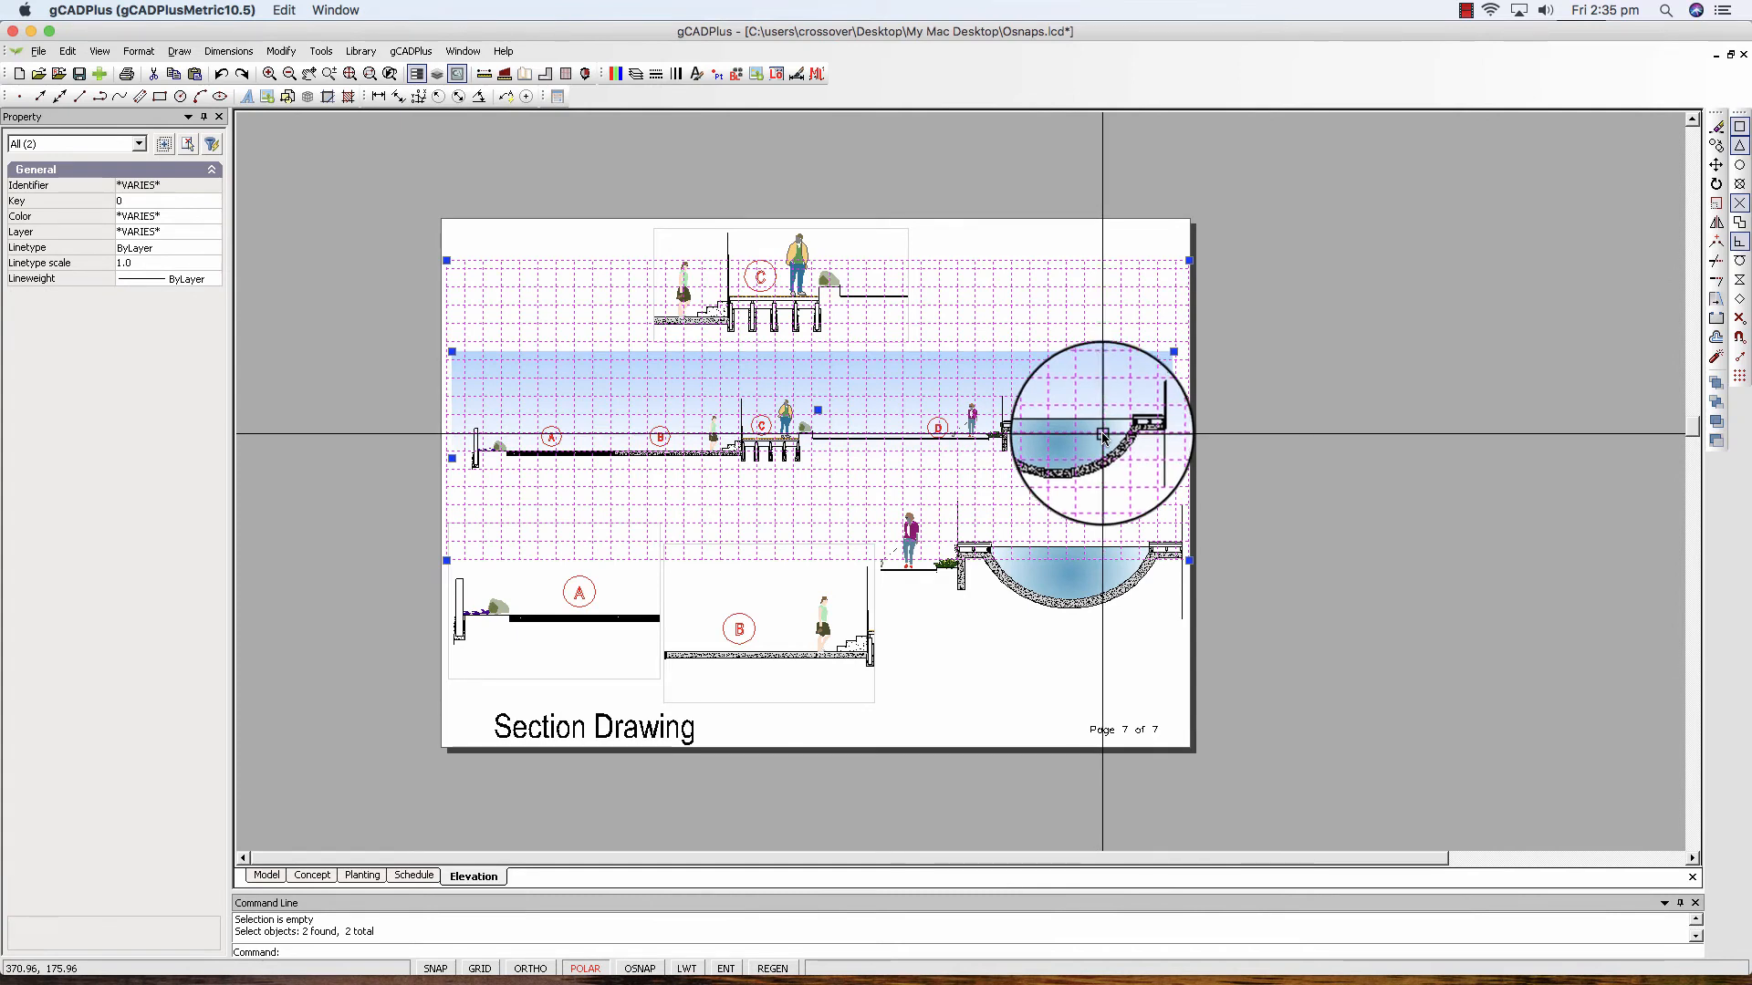
pyautogui.click(1172, 373)
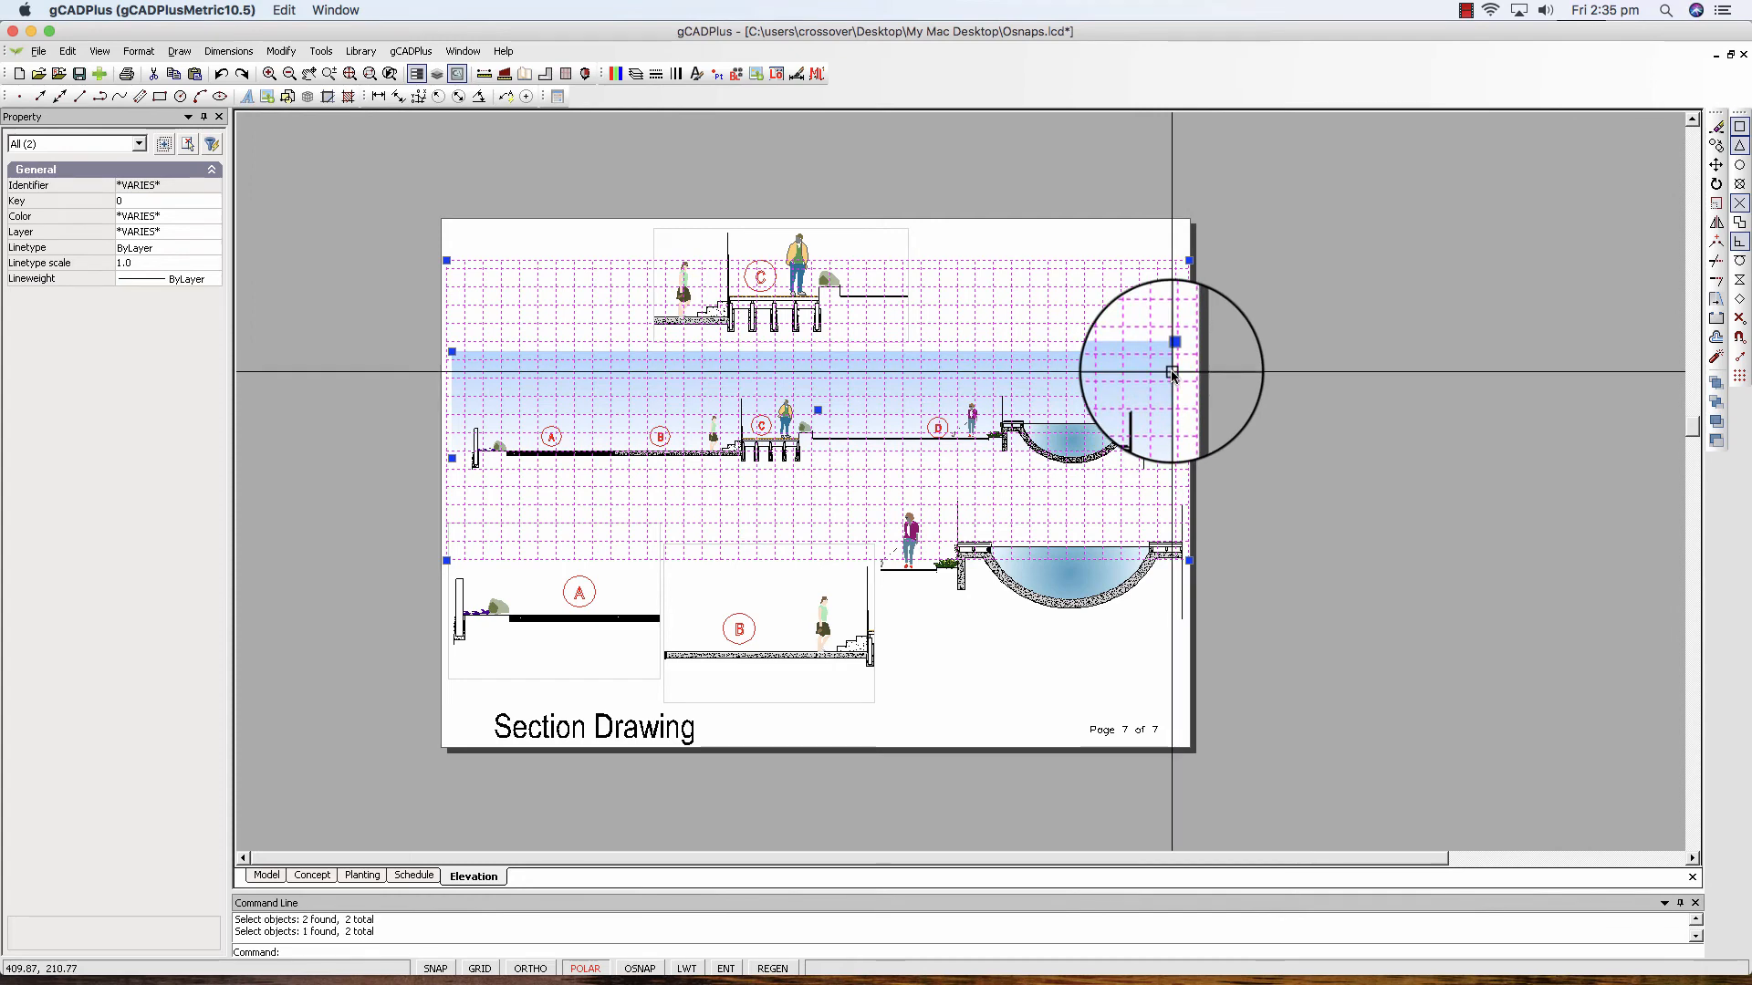
pyautogui.keyDown('shift'); pyautogui.click(1172, 373); pyautogui.keyUp('shift')
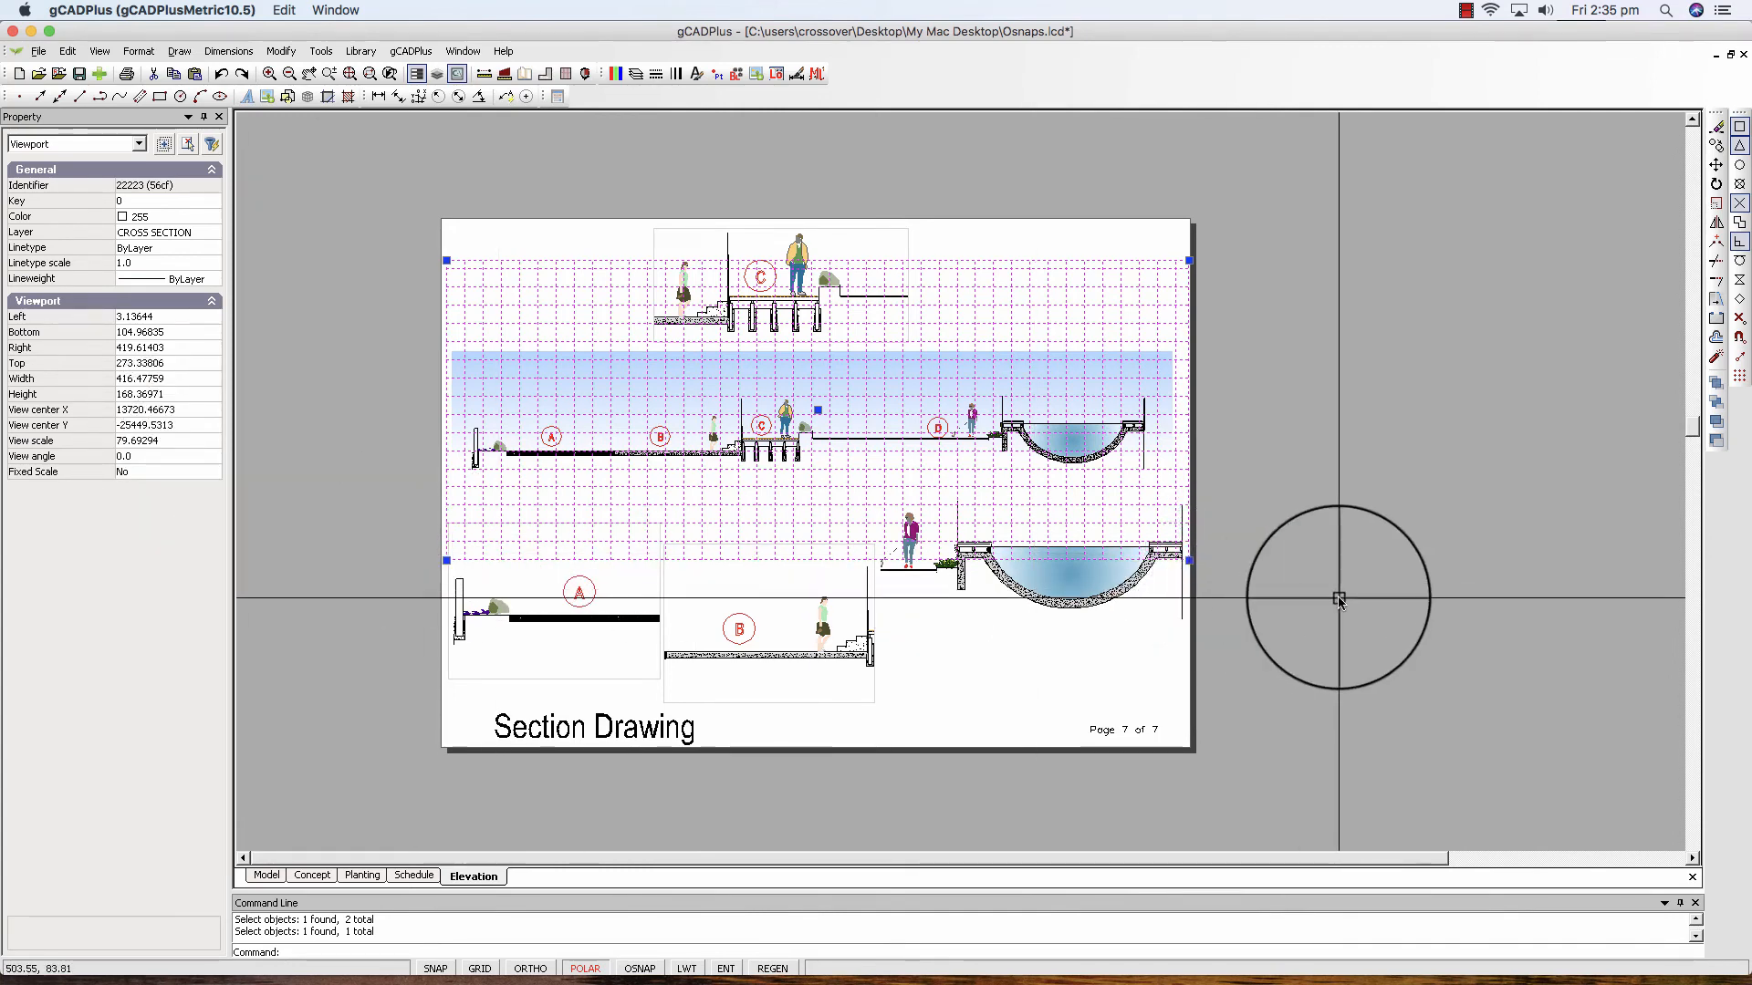
pyautogui.press('Escape')
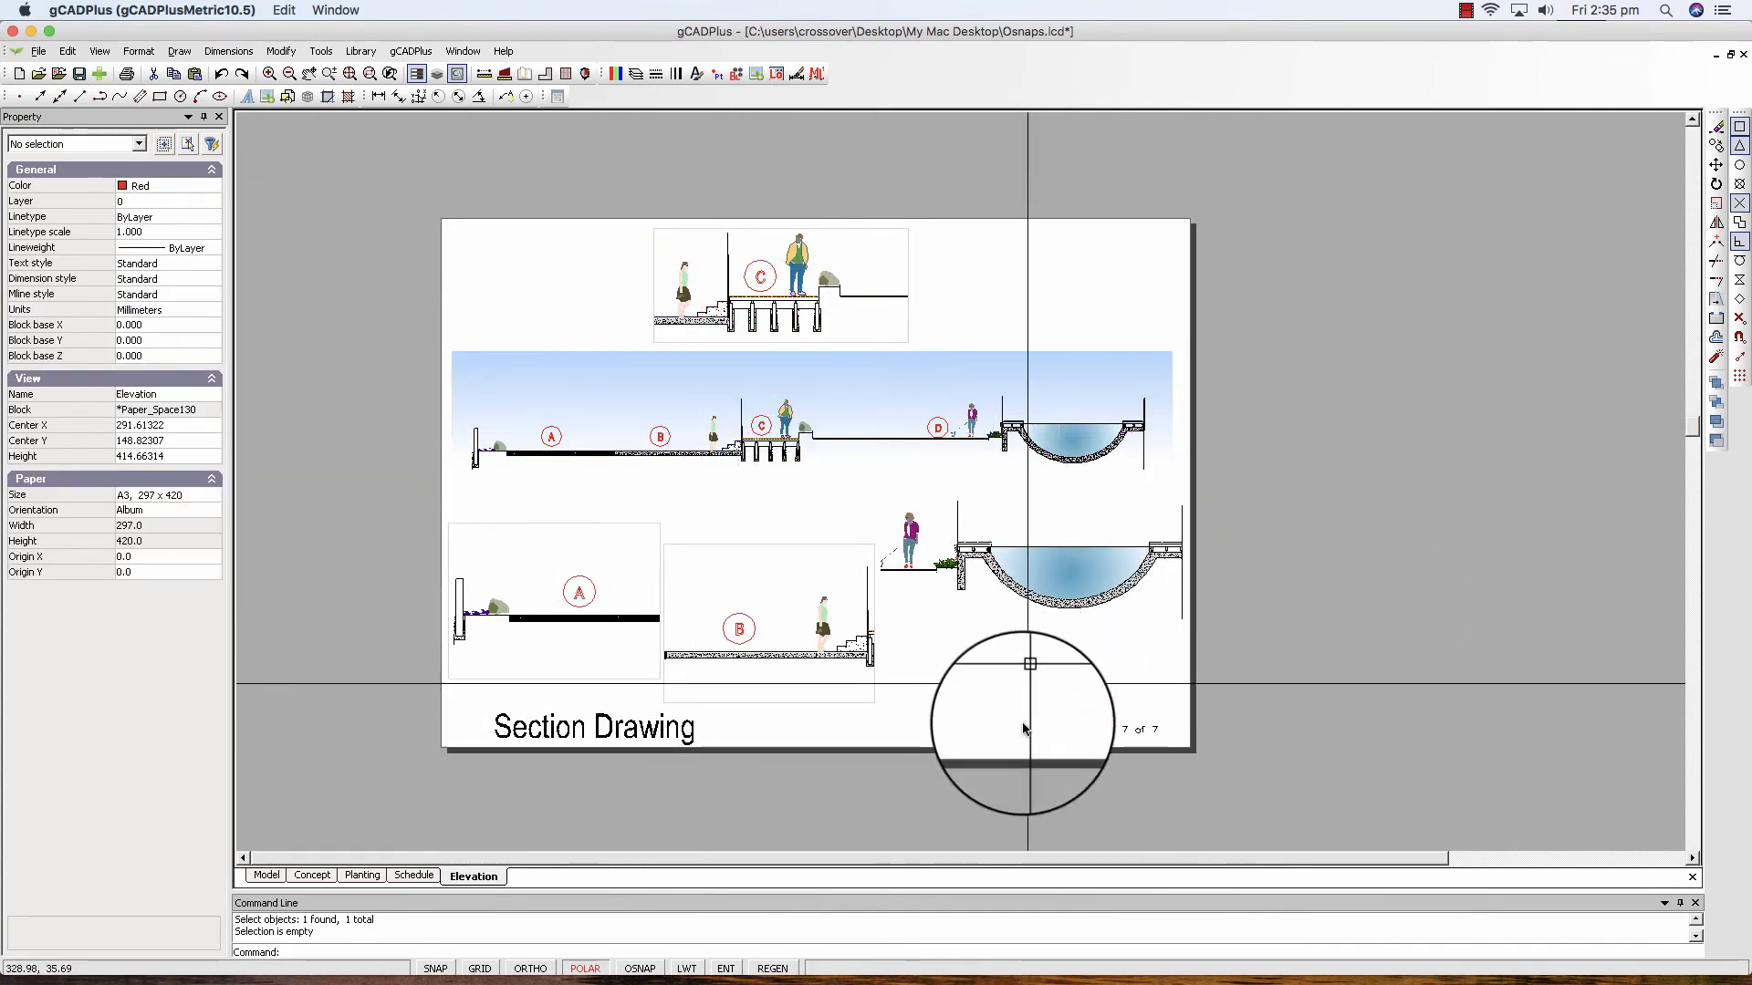